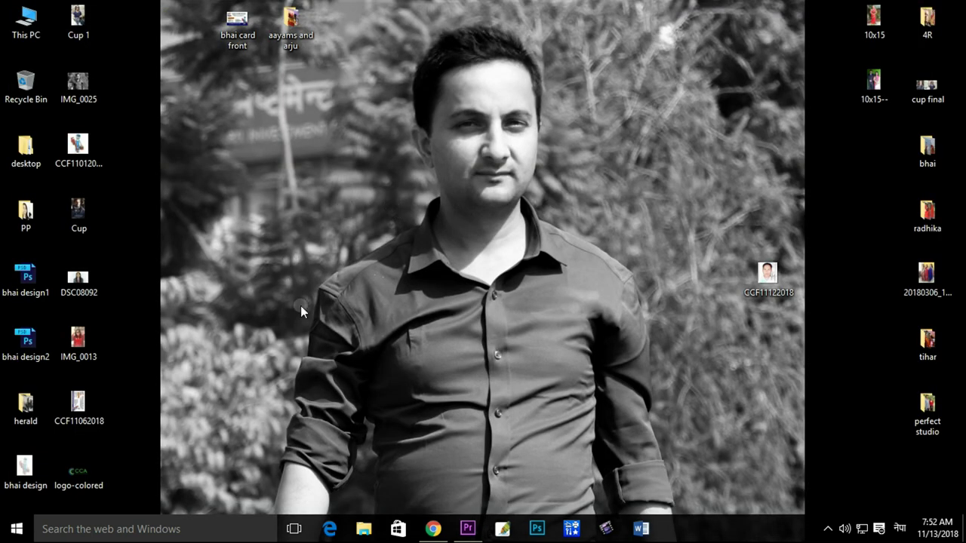
Step: Create a New Text Document on the desktop and open it in Notepad
{"action": "right_click", "coordinate": [377, 313]}
{"action": "left_click", "coordinate": [433, 448]}
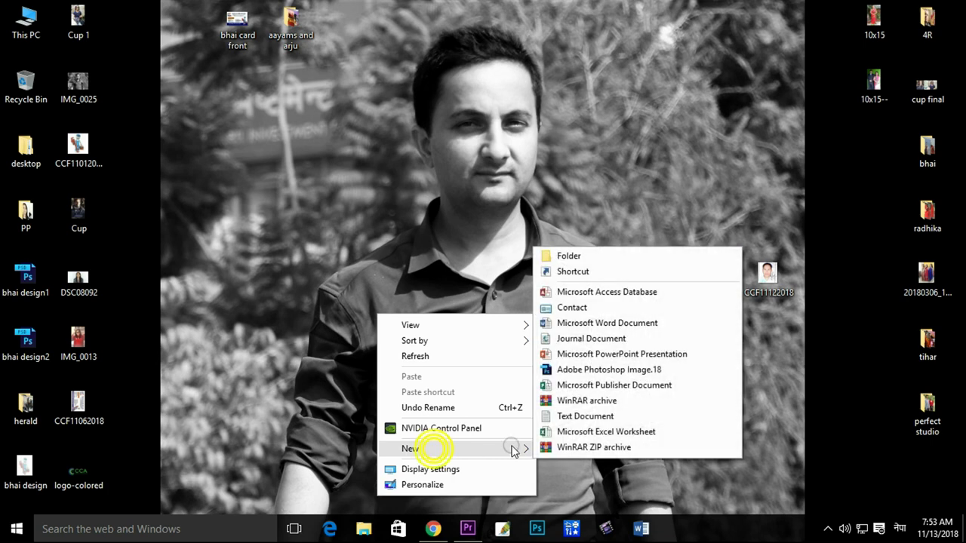
{"action": "left_click", "coordinate": [568, 417]}
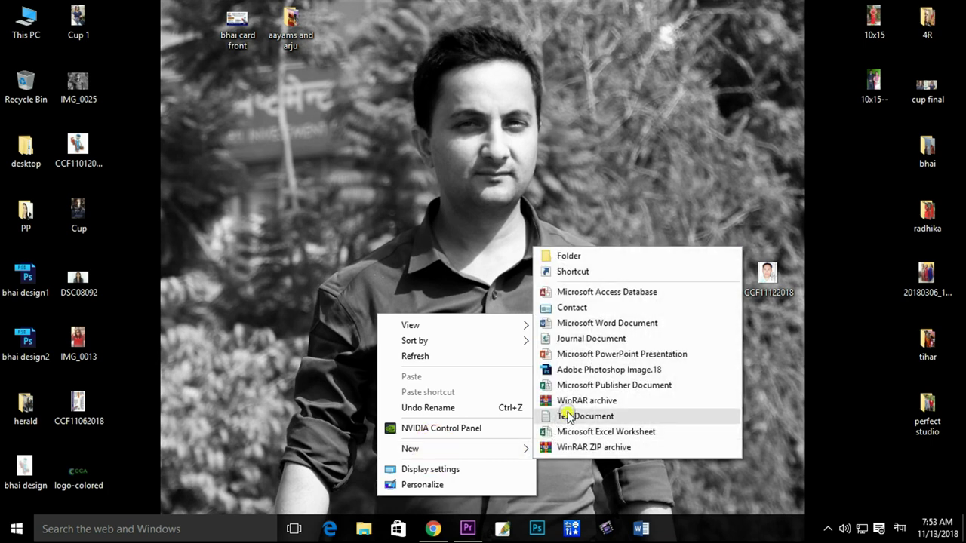
{"action": "left_click", "coordinate": [399, 337]}
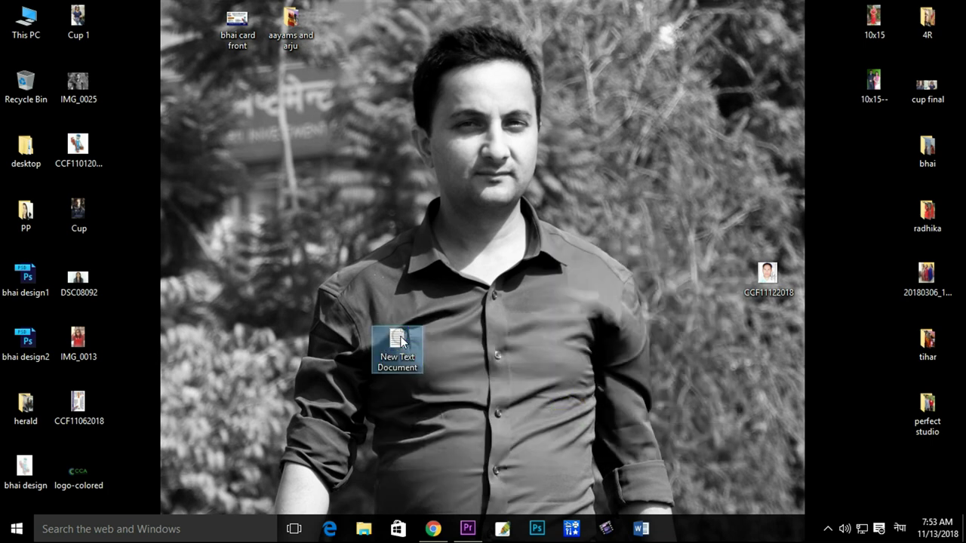
{"action": "double_click", "coordinate": [400, 337]}
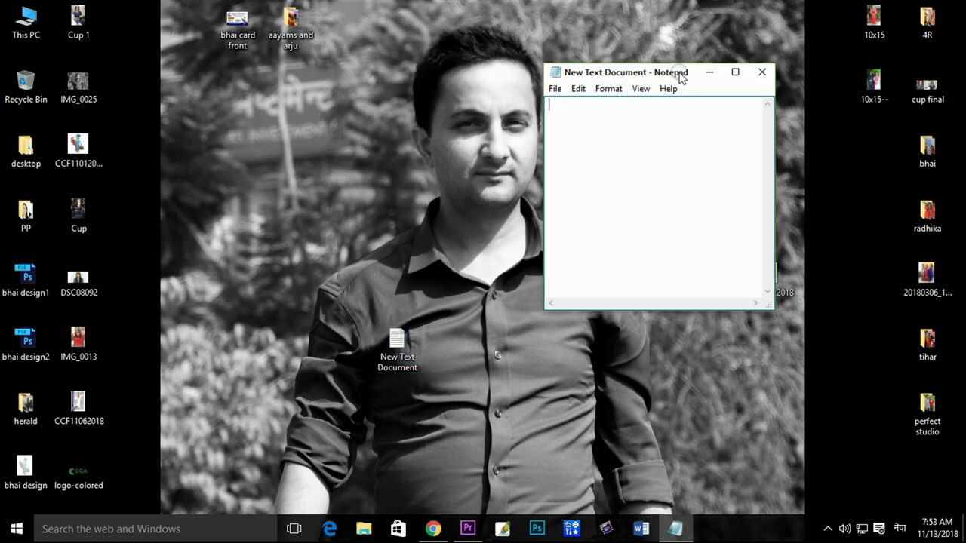
Step: Add the Nepali greeting line about Premiere basics, then minimize Notepad
{"action": "left_click", "coordinate": [704, 79]}
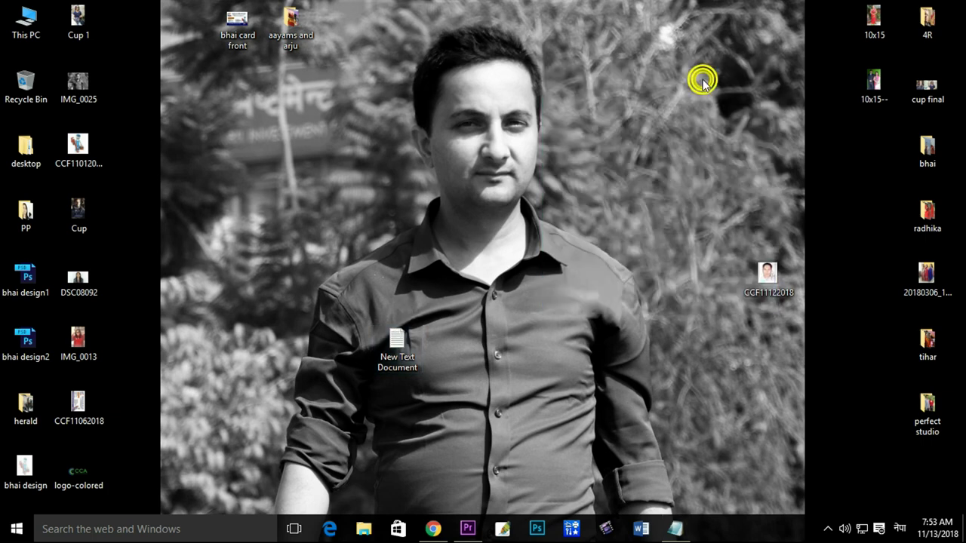
{"action": "left_click", "coordinate": [683, 530]}
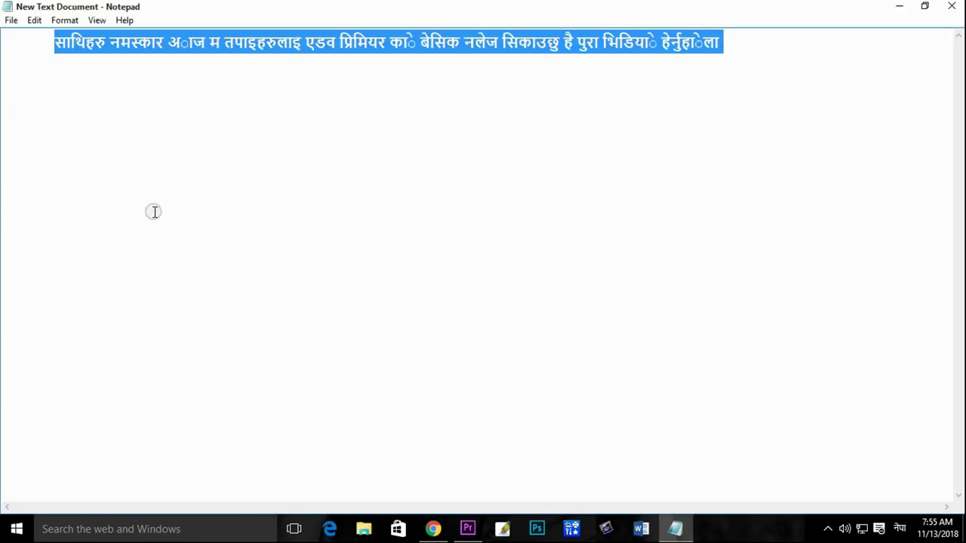
{"action": "left_click", "coordinate": [53, 58]}
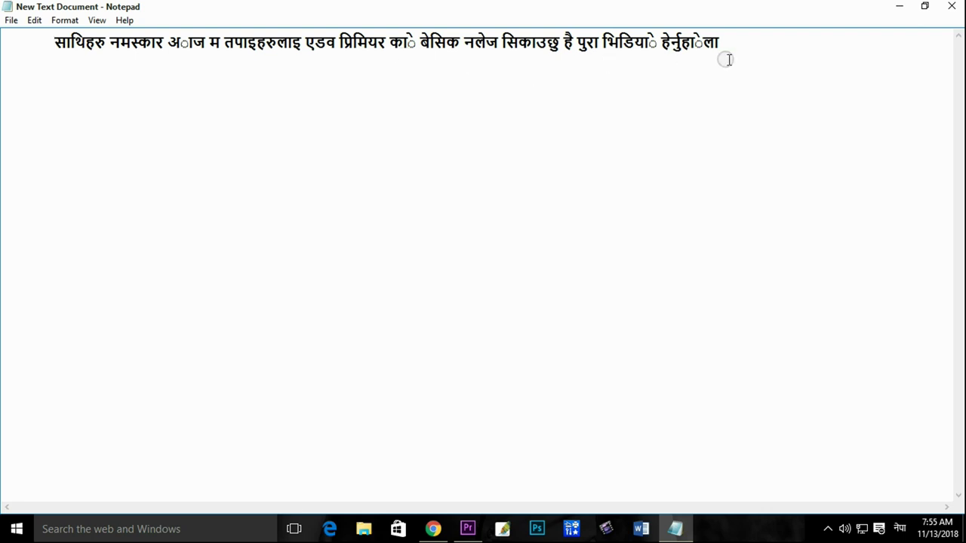
{"action": "left_click", "coordinate": [897, 6]}
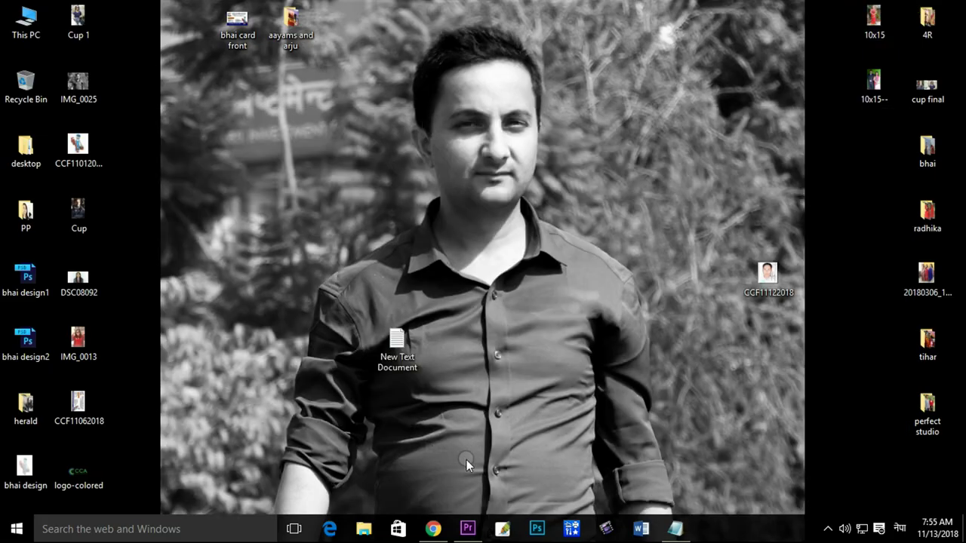
Step: Launch Premiere Pro, create the new project Practice, and maximize its window
{"action": "left_click", "coordinate": [467, 528]}
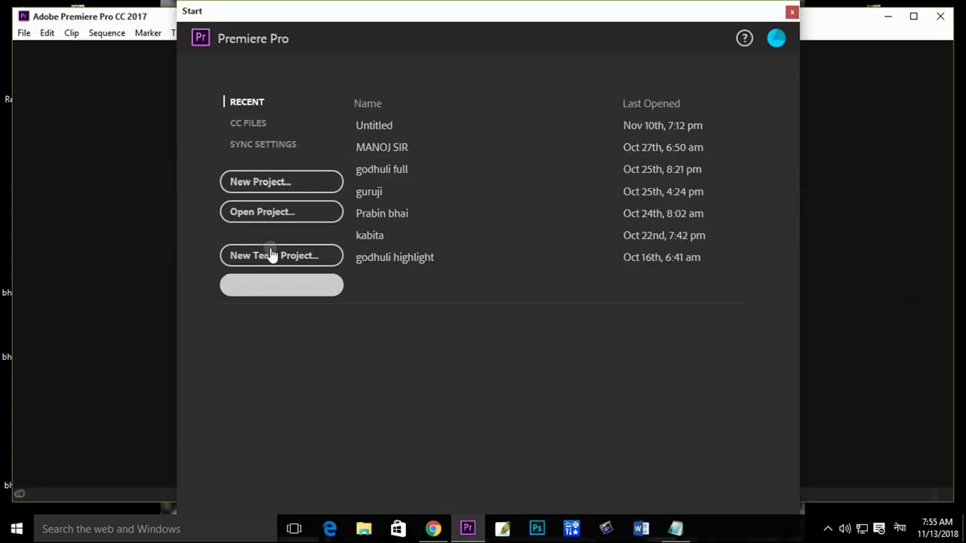
{"action": "left_click", "coordinate": [285, 181]}
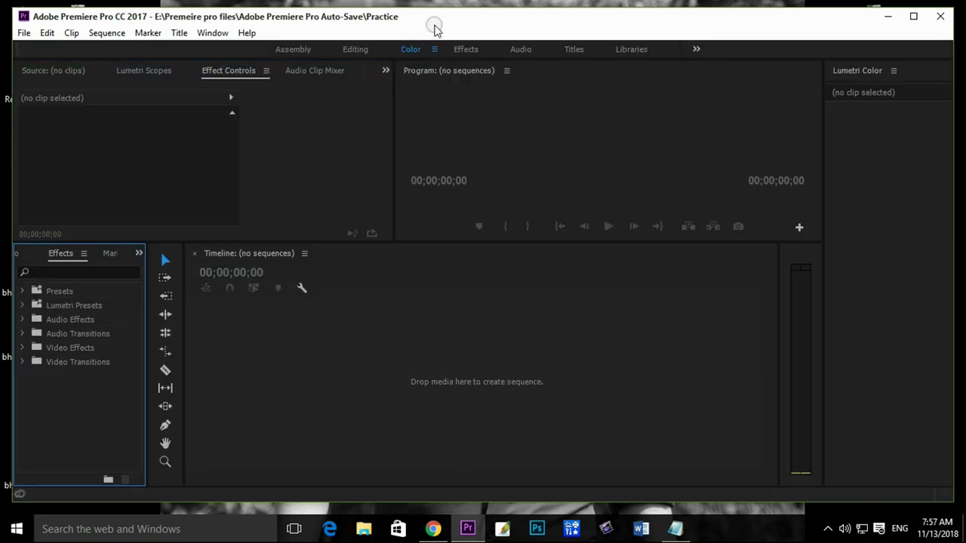
{"action": "left_click", "coordinate": [438, 18]}
{"action": "double_click", "coordinate": [438, 18]}
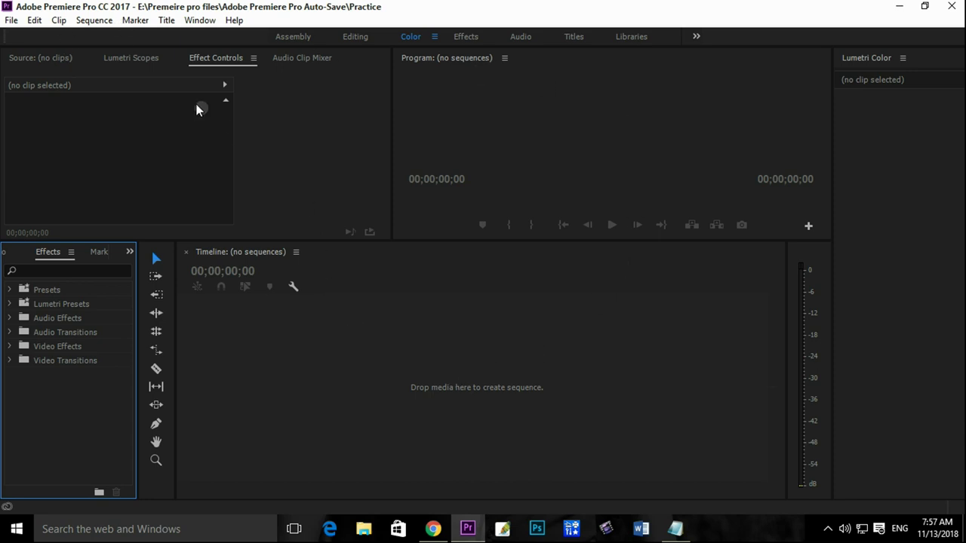
Step: Start a new sequence with the AVCHD 1080p50 preset (1920x1080, 50 fps), then bring Notepad forward
{"action": "left_click", "coordinate": [9, 21]}
{"action": "mouse_move", "coordinate": [41, 38]}
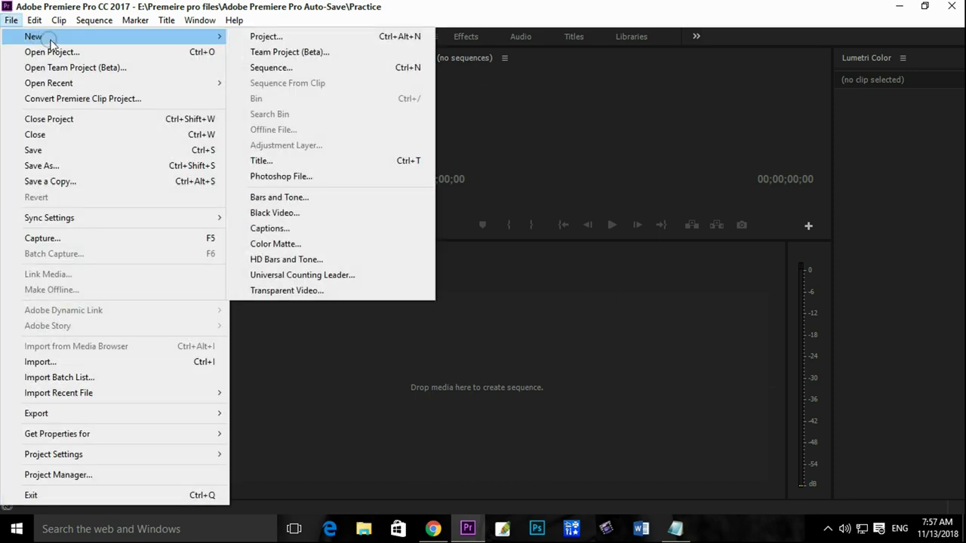
{"action": "left_click", "coordinate": [273, 68]}
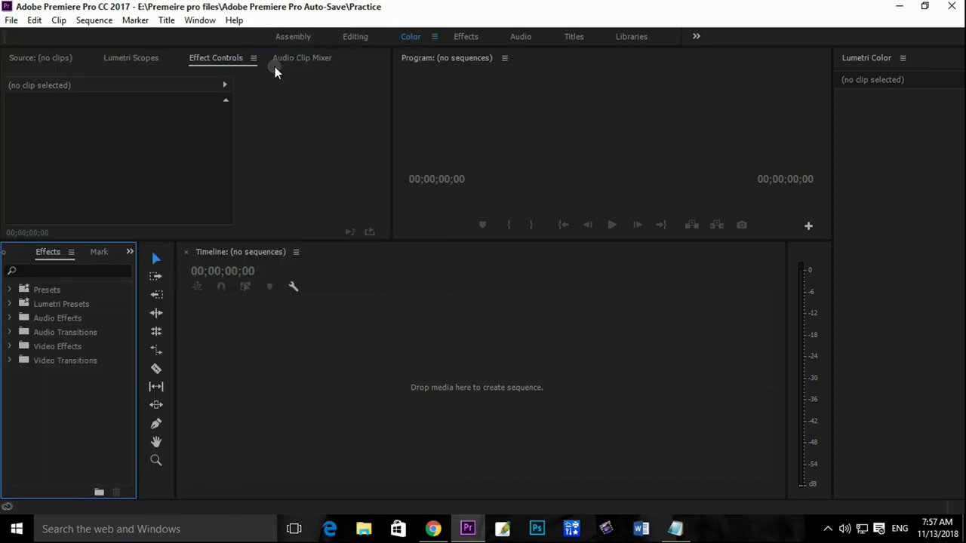
{"action": "left_click_drag", "start_coordinate": [479, 80], "coordinate": [395, 19]}
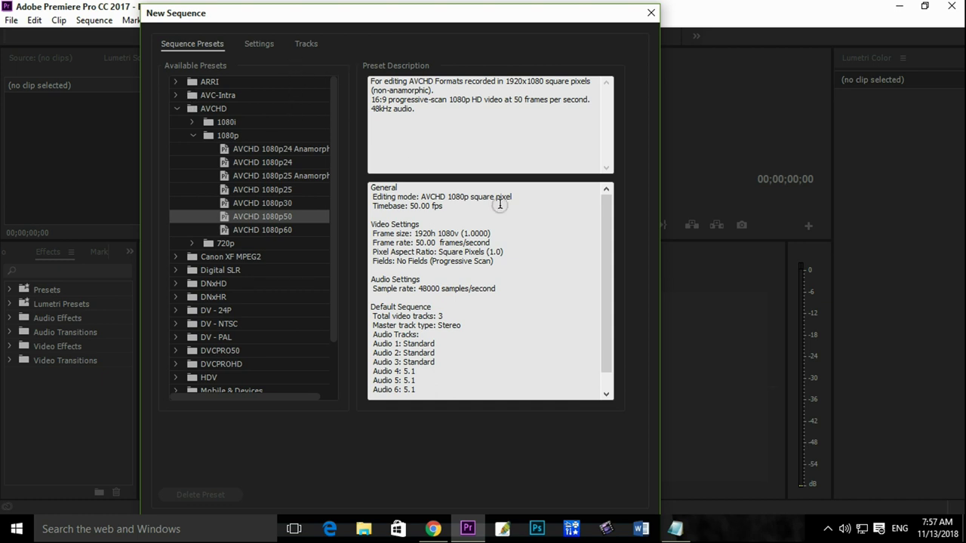
{"action": "left_click", "coordinate": [242, 217]}
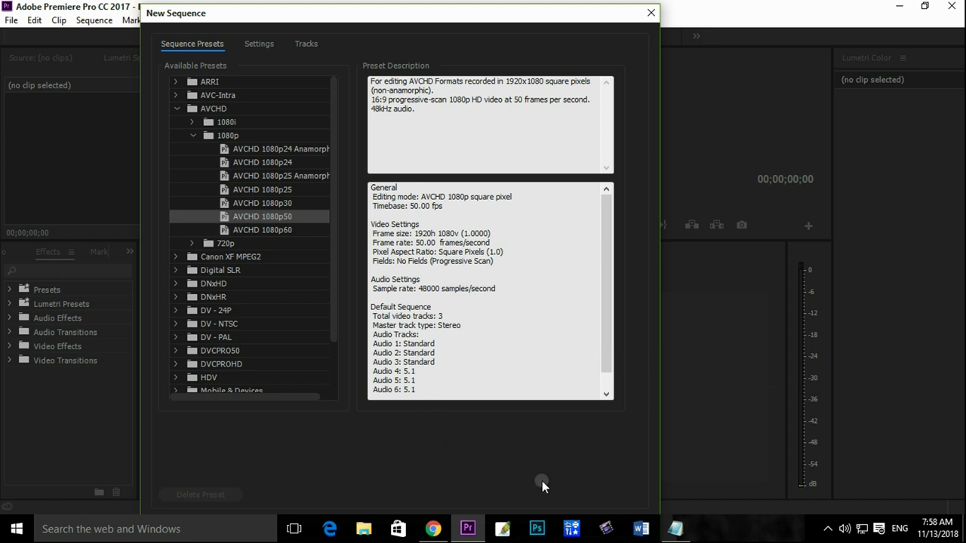
{"action": "left_click", "coordinate": [674, 528]}
Step: Add the note 'Our sequence setting is ok now lets start !' and accept the settings, creating Sequence 01
{"action": "left_click", "coordinate": [566, 75]}
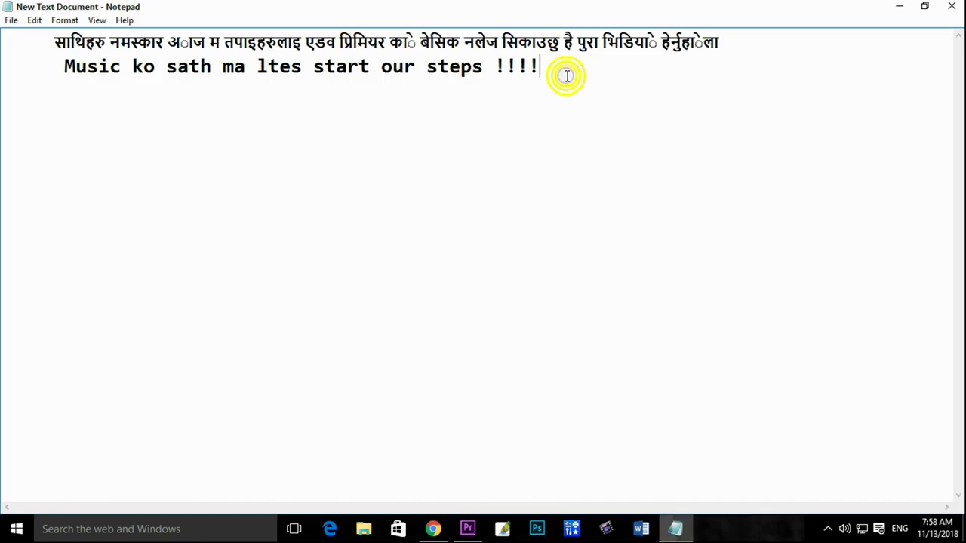
{"action": "key", "text": "Return"}
{"action": "type", "text": "Our sequen"}
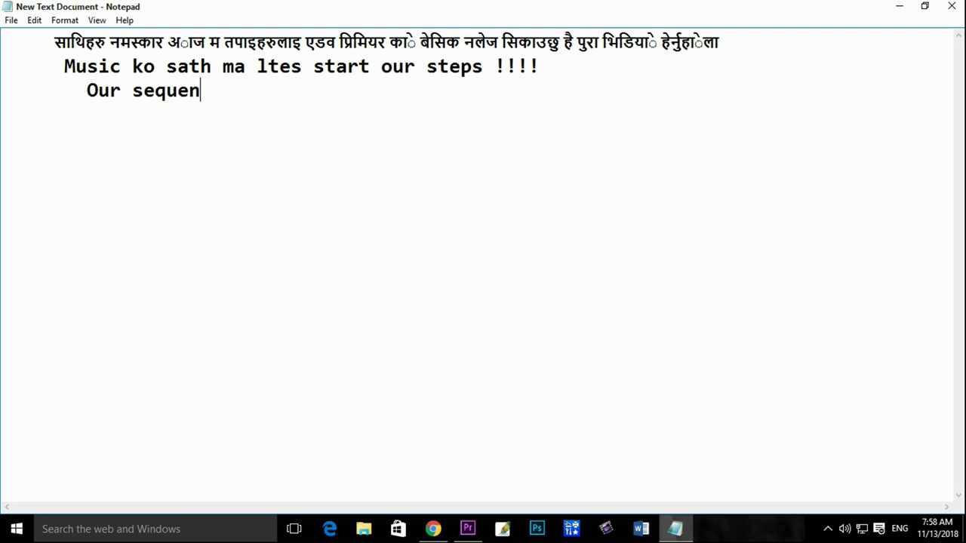
{"action": "type", "text": "ec"}
{"action": "type", "text": "ce "}
{"action": "type", "text": "tting is ok n"}
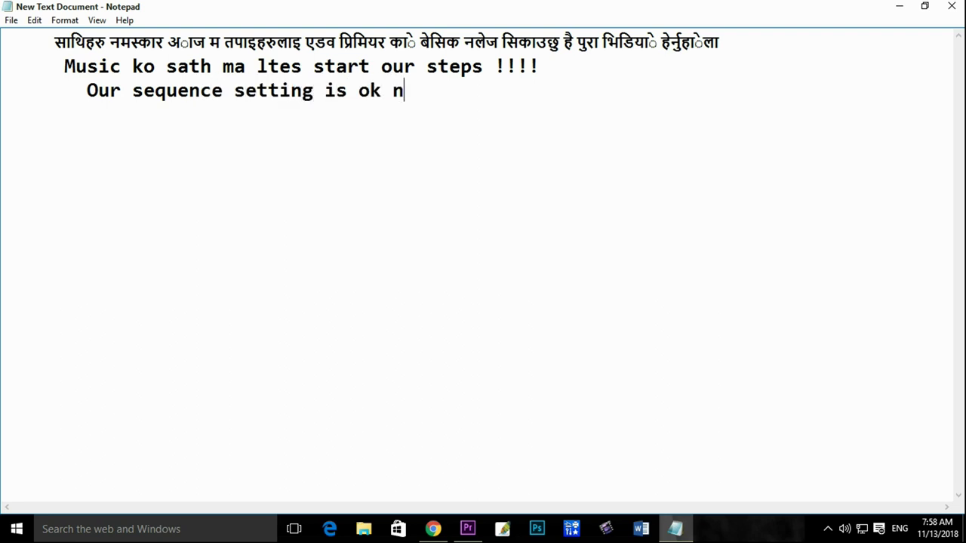
{"action": "type", "text": "ow lt"}
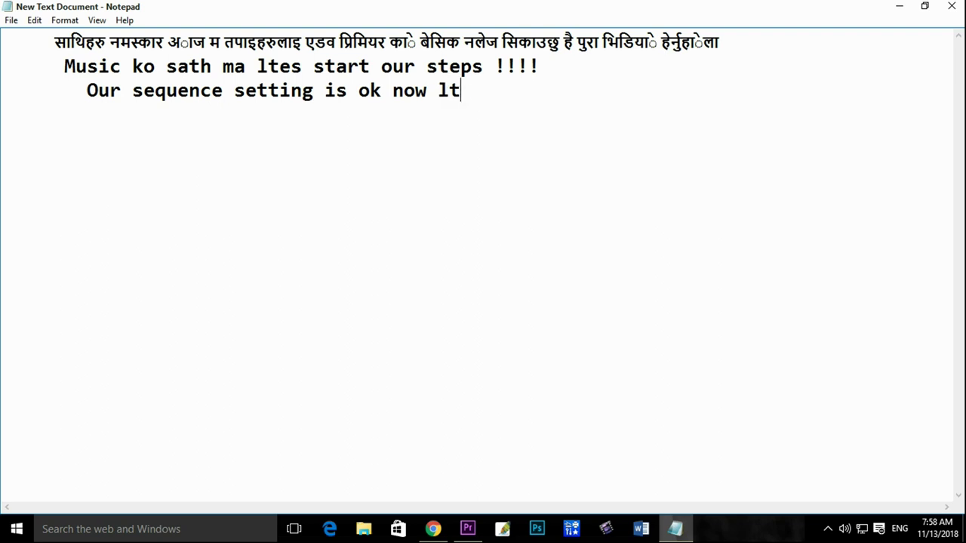
{"action": "key", "text": "BackSpace"}
{"action": "type", "text": "ets start !"}
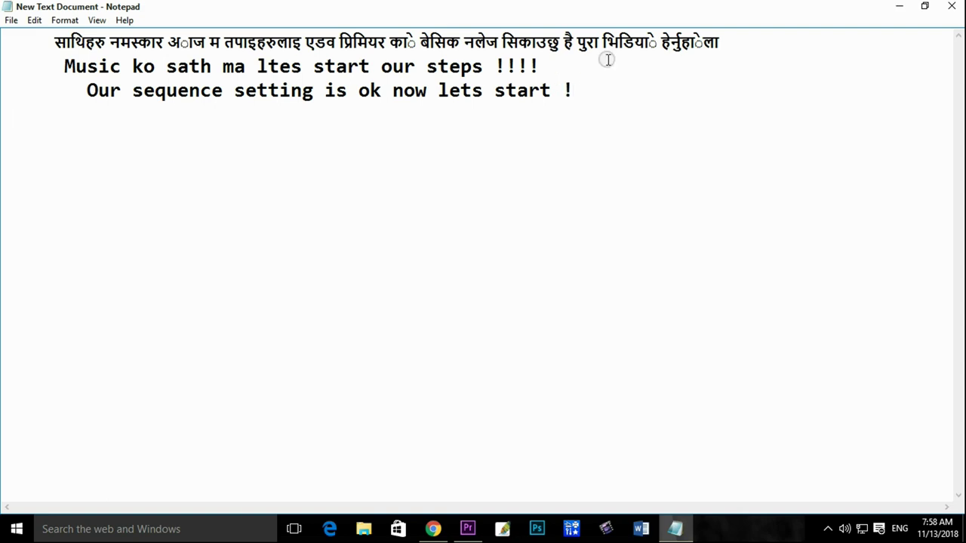
{"action": "left_click", "coordinate": [899, 6]}
{"action": "key", "text": "Return"}
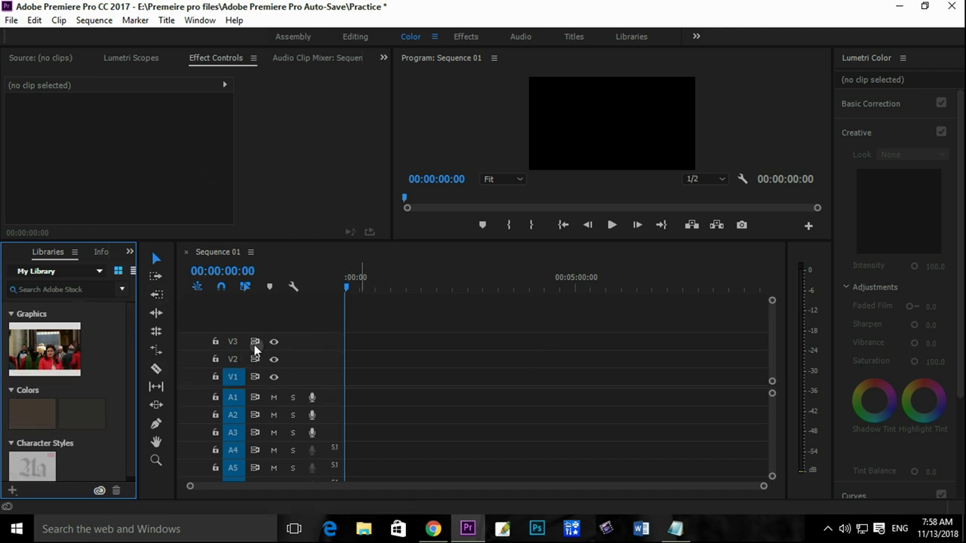
Step: Switch the Libraries panel group to Project: Practice, then minimize Premiere Pro
{"action": "left_click", "coordinate": [130, 251]}
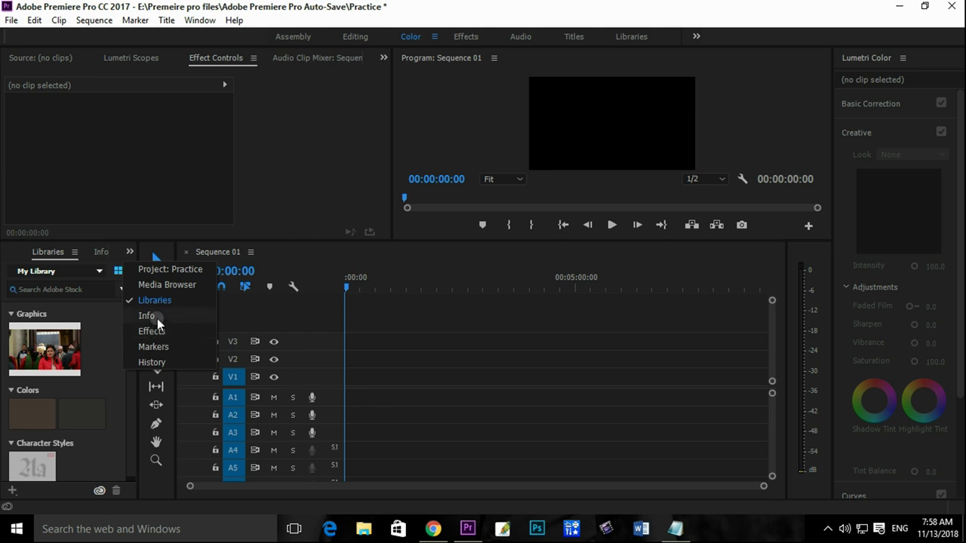
{"action": "left_click", "coordinate": [158, 269]}
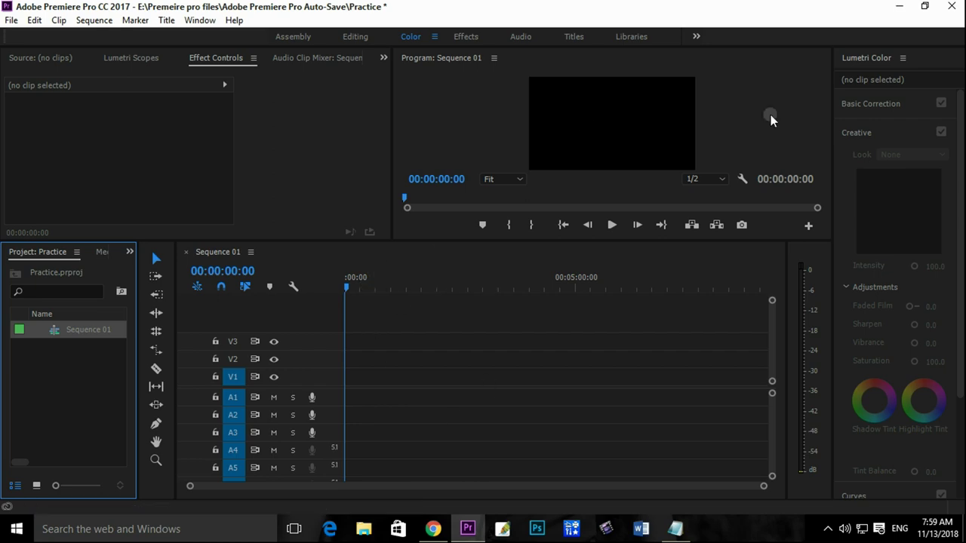
{"action": "left_click", "coordinate": [896, 7]}
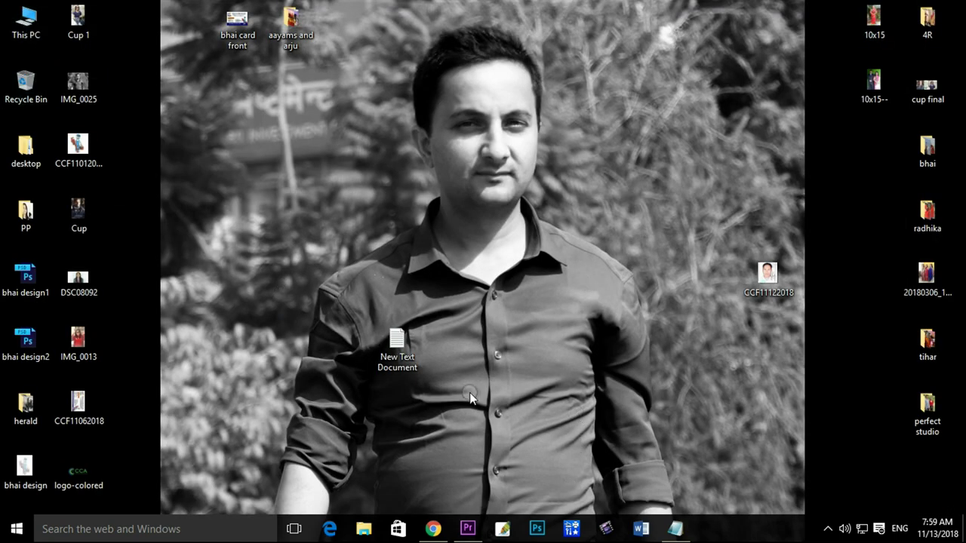
Step: Add the fourth note line 'Ltes bring videos' and minimize Notepad again
{"action": "left_click", "coordinate": [675, 528]}
{"action": "left_click", "coordinate": [576, 94]}
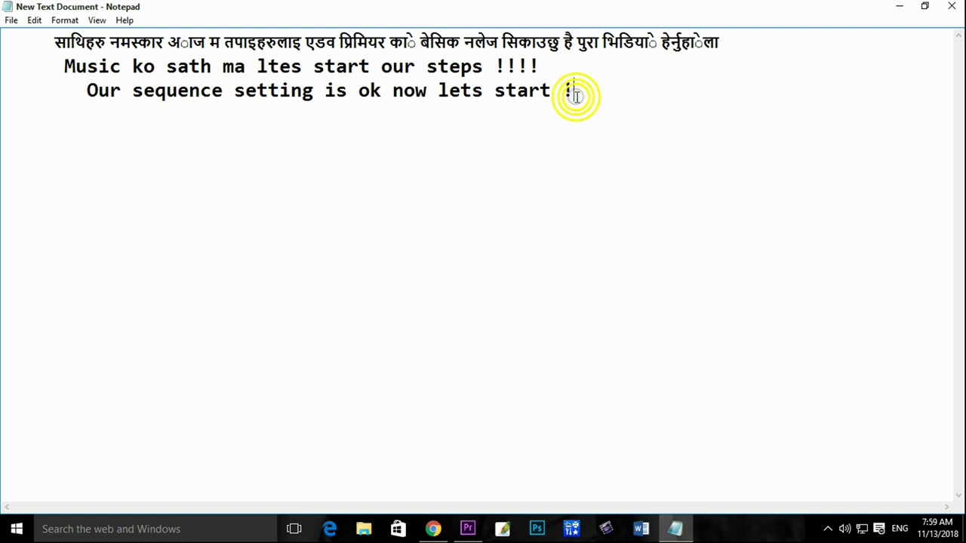
{"action": "key", "text": "Return"}
{"action": "type", "text": "Ltes brin"}
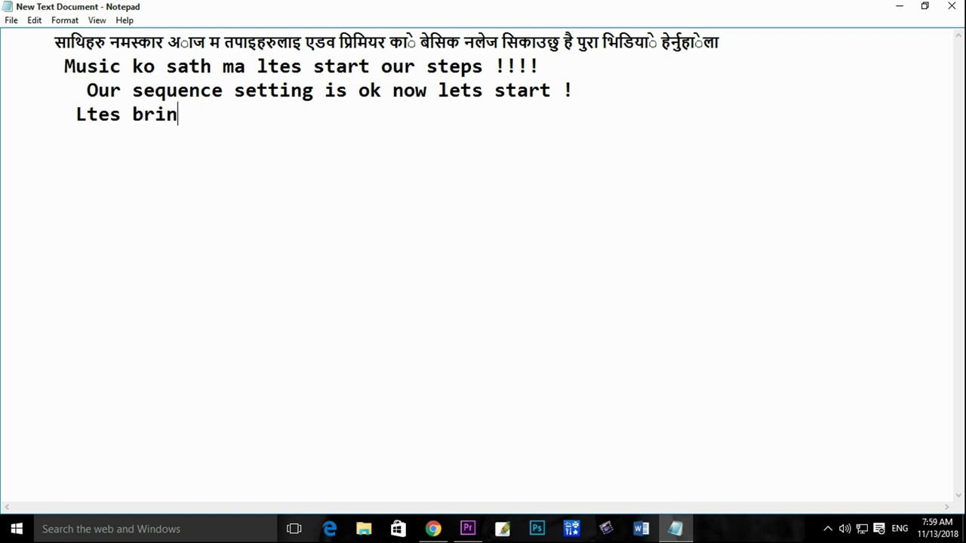
{"action": "type", "text": "g v"}
{"action": "type", "text": "ideos"}
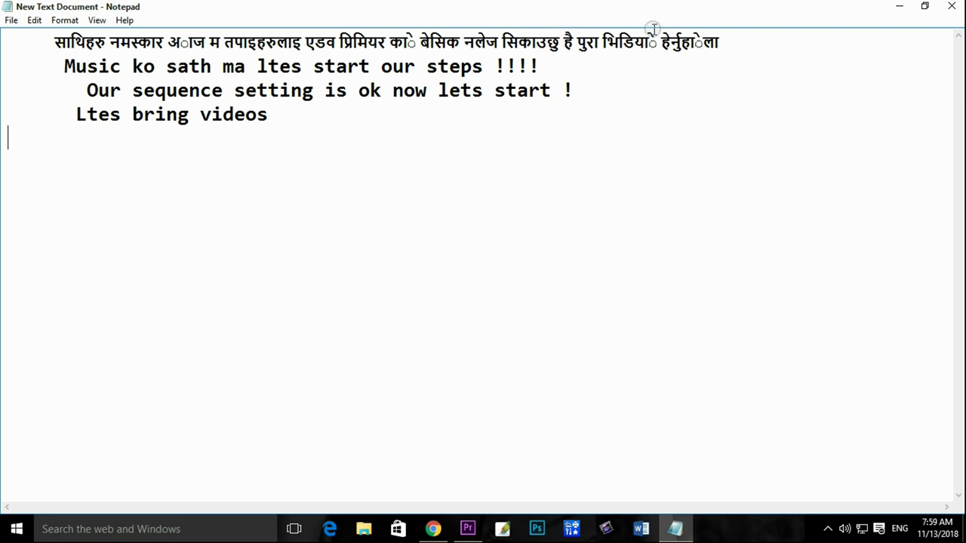
{"action": "left_click", "coordinate": [898, 6]}
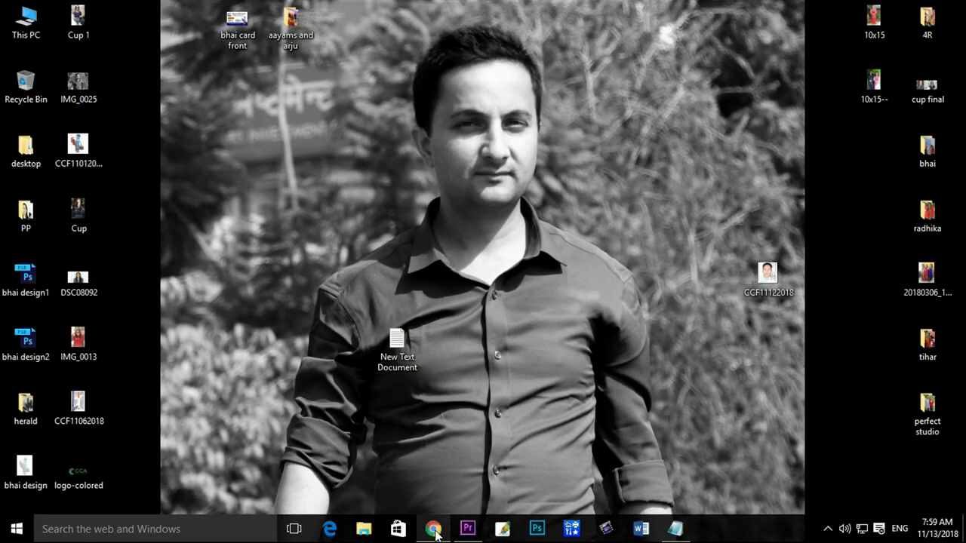
Step: Open This PC in File Explorer and browse the Completed Videos (D:) drive
{"action": "mouse_move", "coordinate": [468, 528]}
{"action": "left_click", "coordinate": [462, 501]}
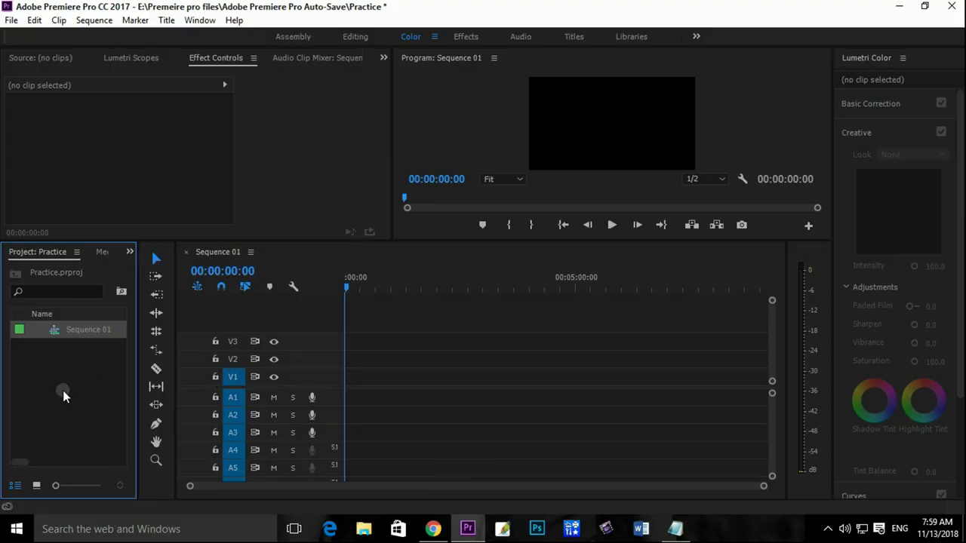
{"action": "left_click", "coordinate": [898, 6]}
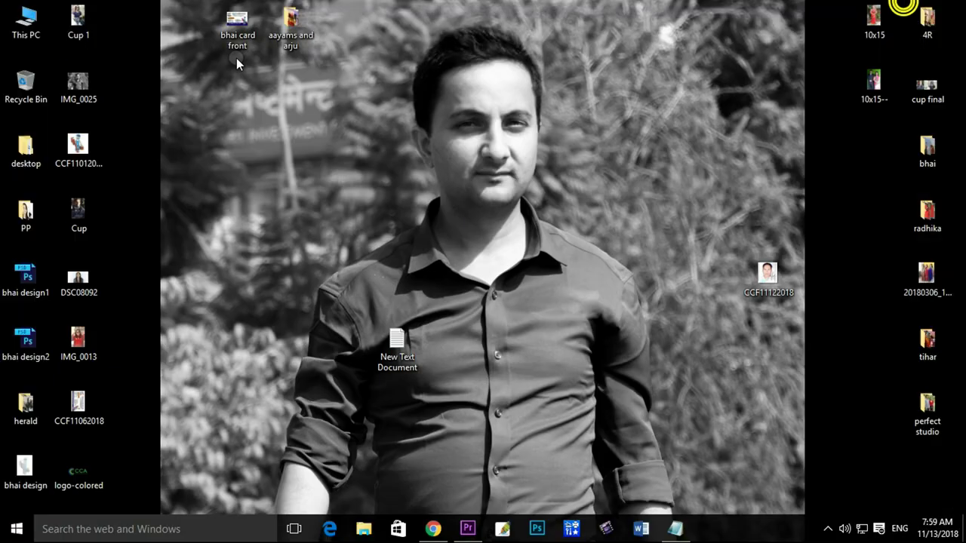
{"action": "double_click", "coordinate": [25, 23]}
{"action": "double_click", "coordinate": [339, 56]}
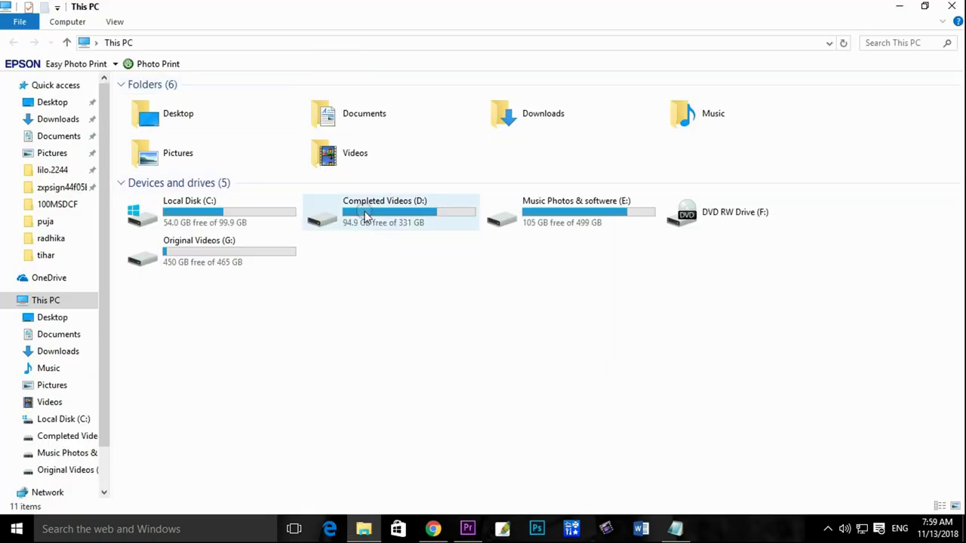
{"action": "double_click", "coordinate": [362, 216]}
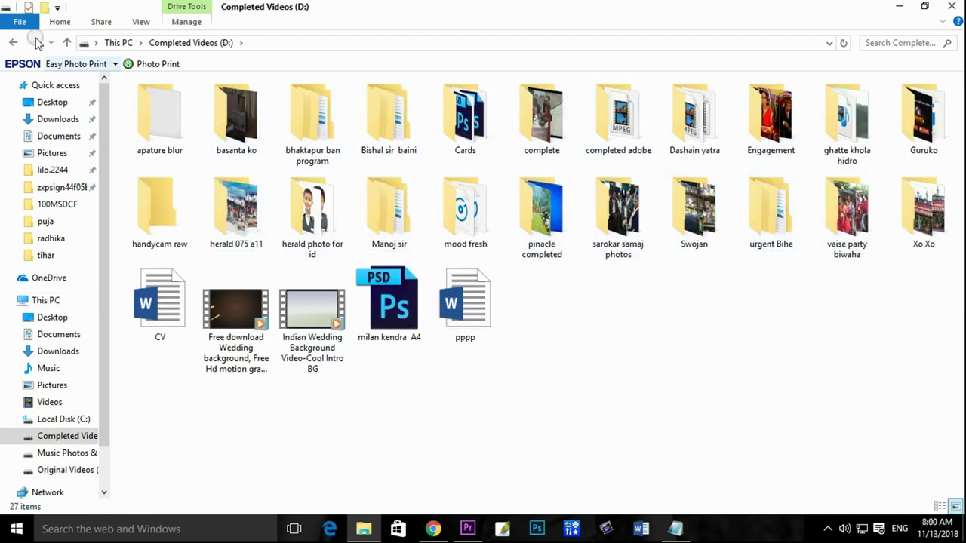
{"action": "left_click", "coordinate": [12, 43]}
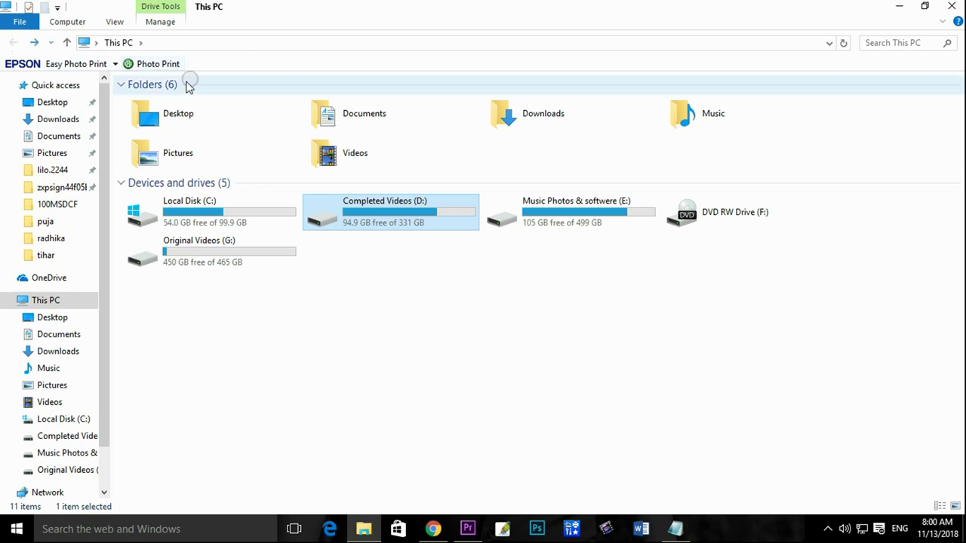
{"action": "left_click", "coordinate": [162, 121]}
{"action": "left_click", "coordinate": [951, 6]}
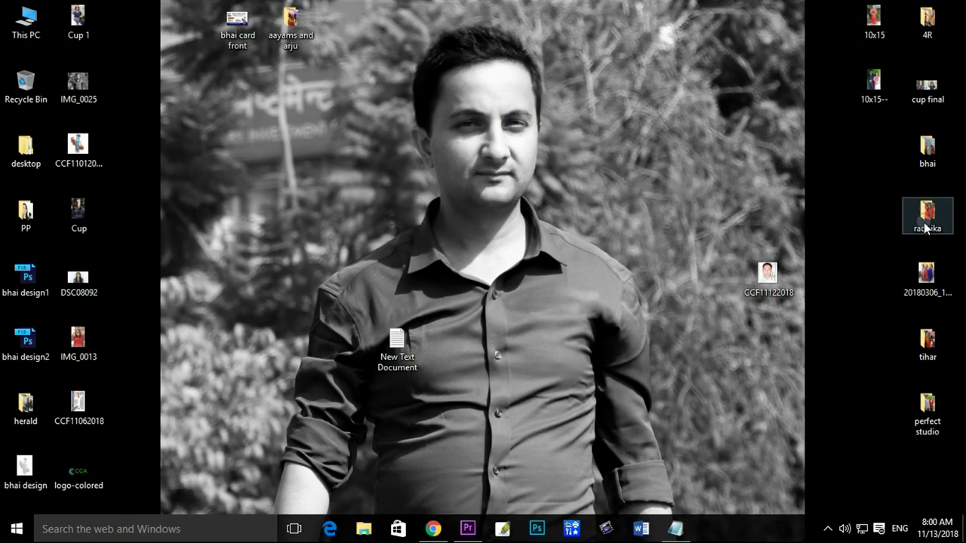
Step: Locate the puja folder of twelve clips inside the tihar folder
{"action": "double_click", "coordinate": [926, 225]}
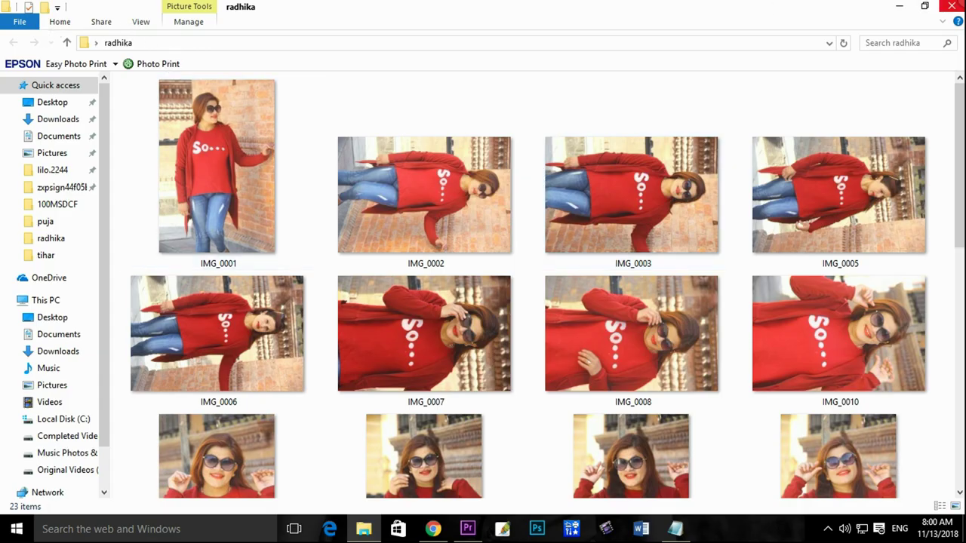
{"action": "left_click", "coordinate": [951, 7]}
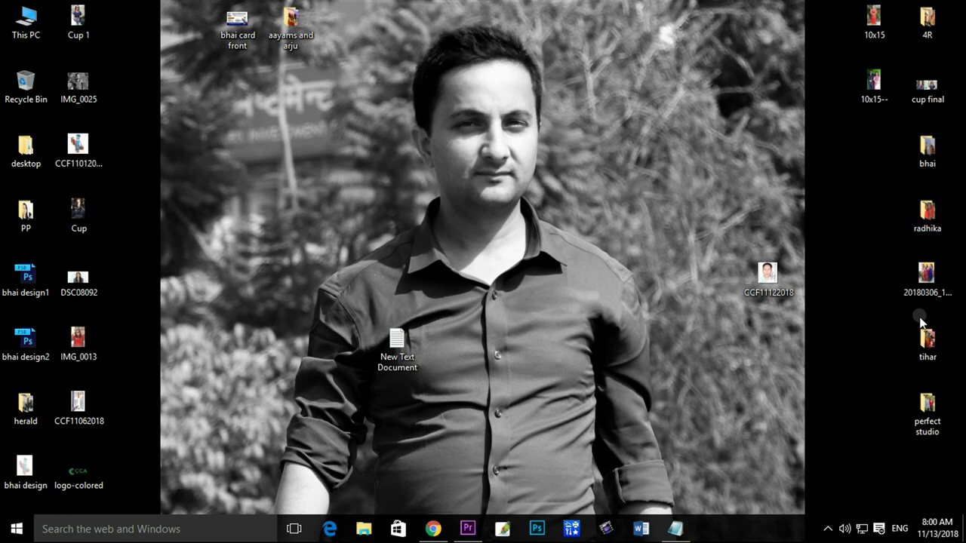
{"action": "double_click", "coordinate": [927, 353]}
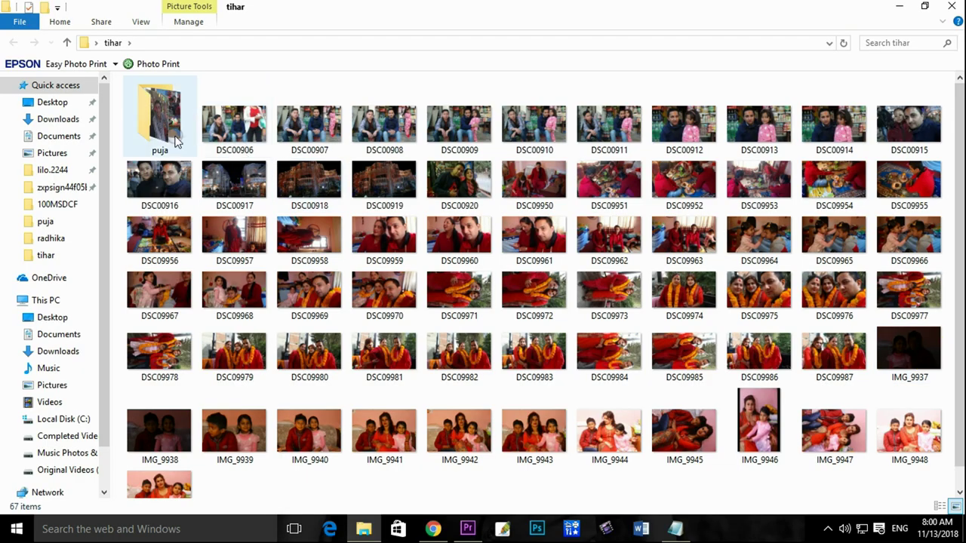
{"action": "left_click", "coordinate": [168, 140]}
{"action": "double_click", "coordinate": [166, 137]}
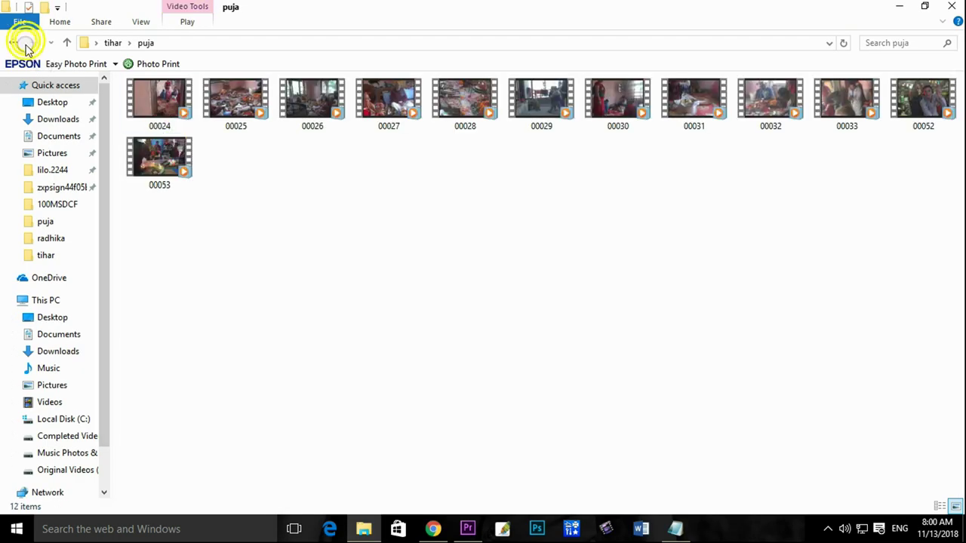
{"action": "left_click", "coordinate": [14, 47]}
Step: Drag the puja folder into Premiere's Project panel to import it, then return to Notepad
{"action": "mouse_move", "coordinate": [162, 125]}
{"action": "left_mouse_down"}
{"action": "mouse_move", "coordinate": [276, 319]}
{"action": "mouse_move", "coordinate": [178, 125]}
{"action": "left_mouse_up"}
{"action": "double_click", "coordinate": [178, 125]}
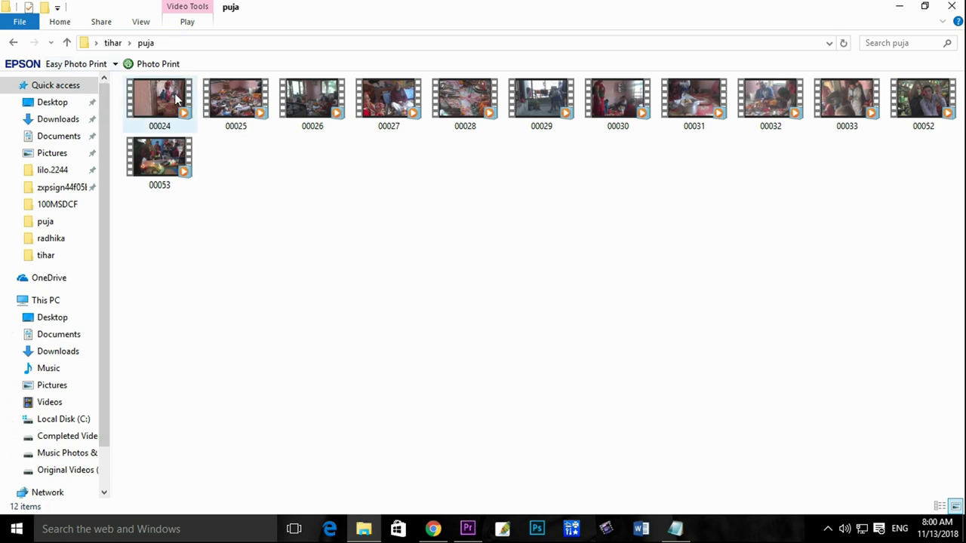
{"action": "left_click", "coordinate": [13, 43]}
{"action": "mouse_move", "coordinate": [170, 121]}
{"action": "left_mouse_down"}
{"action": "mouse_move", "coordinate": [528, 483]}
{"action": "mouse_move", "coordinate": [414, 367]}
{"action": "mouse_move", "coordinate": [82, 422]}
{"action": "mouse_move", "coordinate": [86, 436]}
{"action": "left_mouse_up"}
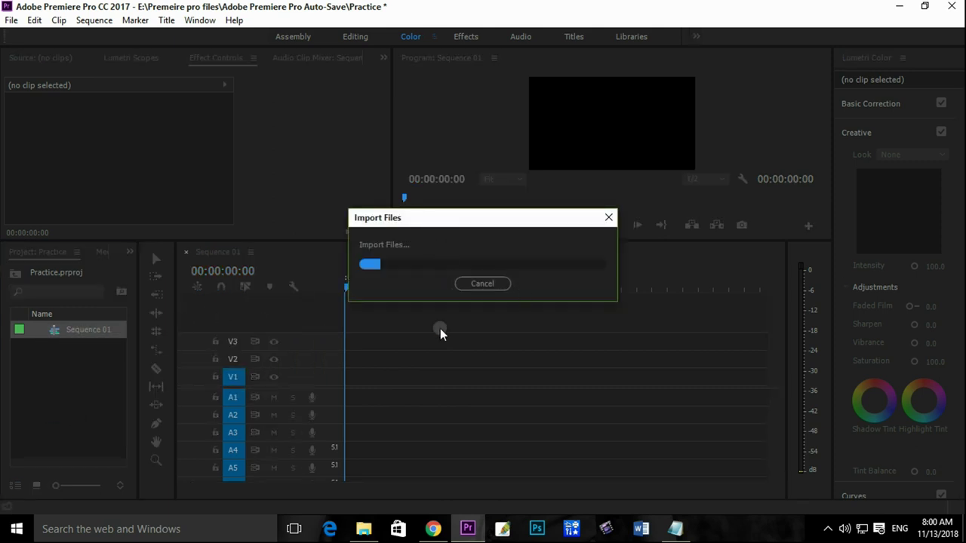
{"action": "left_click", "coordinate": [677, 529]}
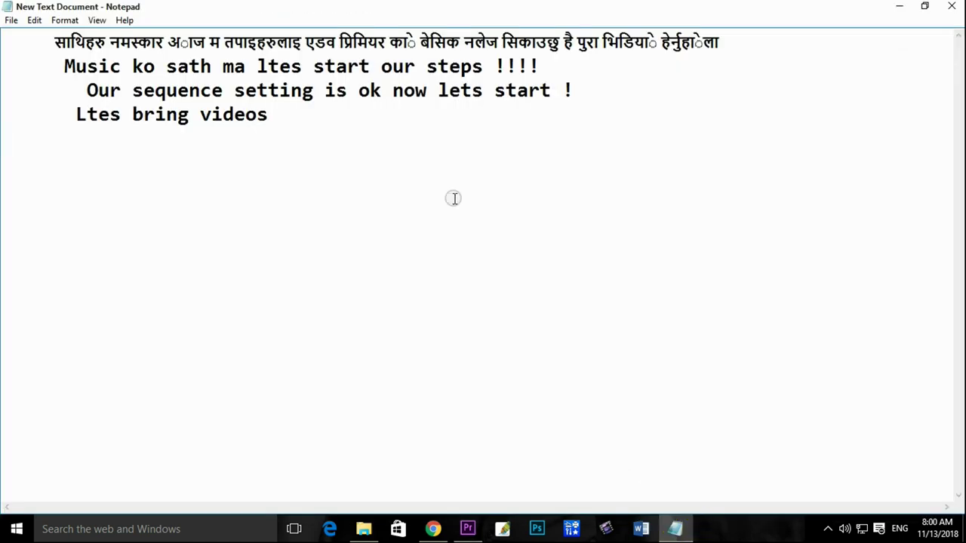
Step: Add a note that a folder of videos can be imported directly, then minimize Notepad
{"action": "left_click", "coordinate": [306, 117]}
{"action": "key", "text": "Return"}
{"action": "type", "text": "am"}
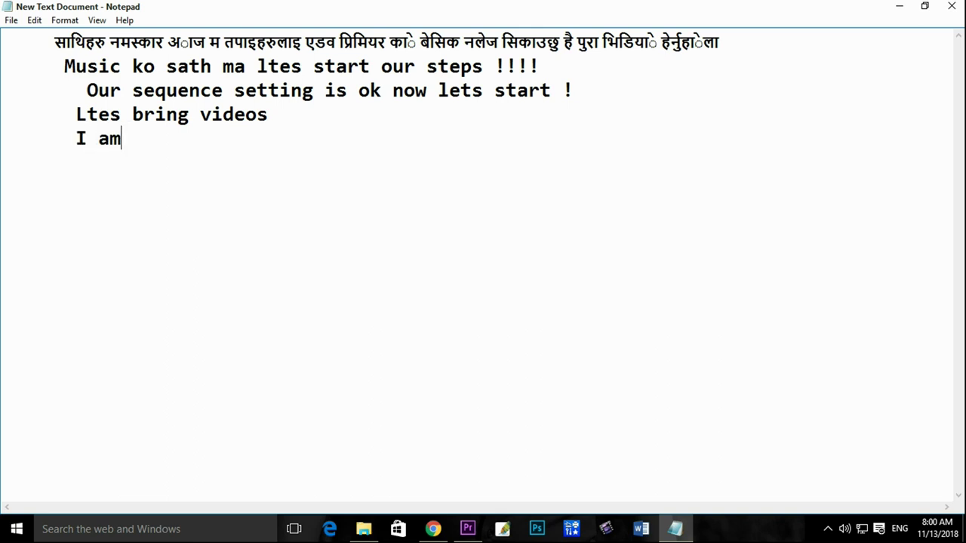
{"action": "type", "text": "a"}
{"action": "type", "text": "mport"}
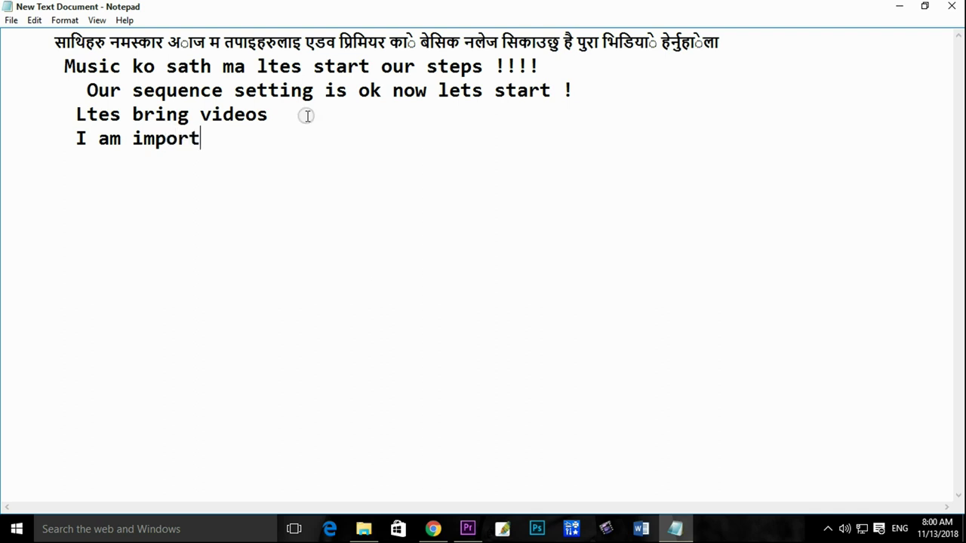
{"action": "type", "text": "ing videi"}
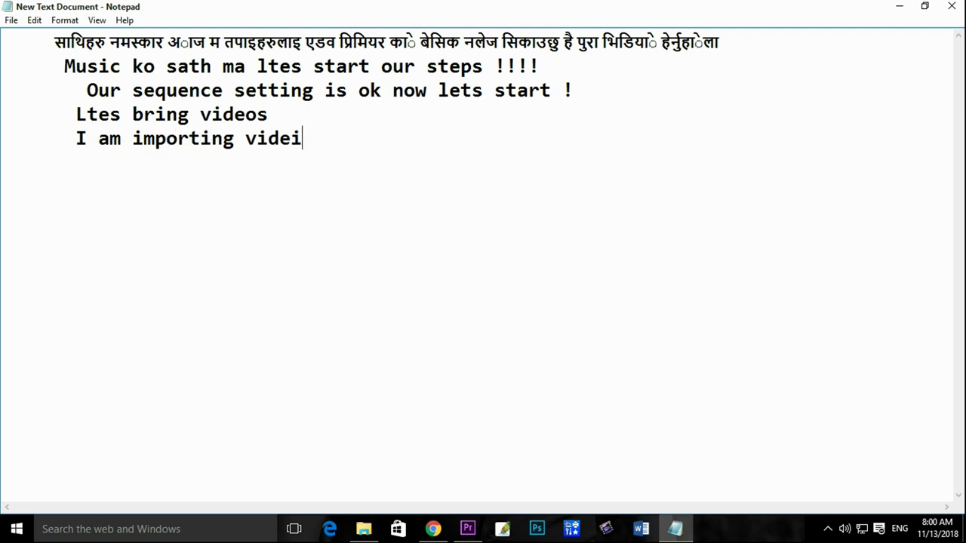
{"action": "key", "text": "BackSpace"}
{"action": "type", "text": "o"}
{"action": "type", "text": "s I"}
{"action": "type", "text": "f you have"}
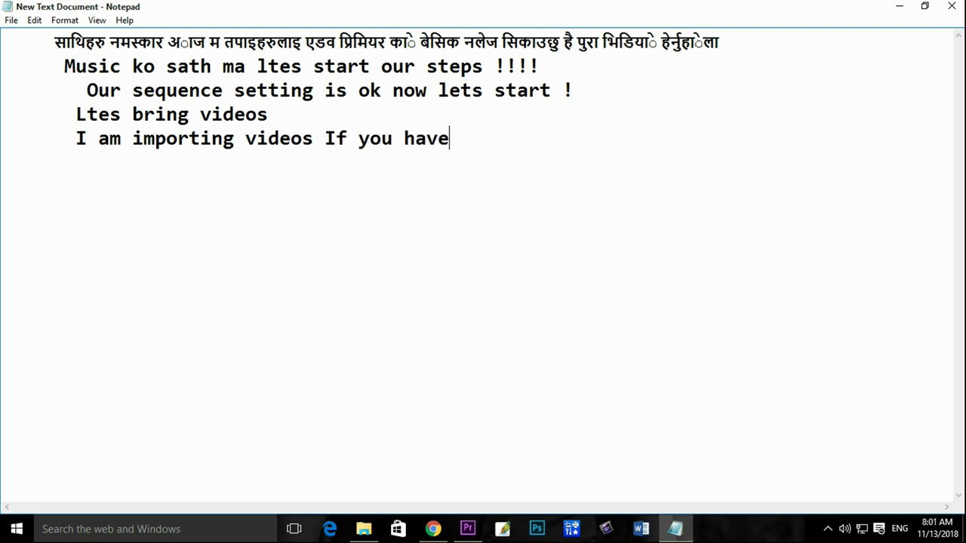
{"action": "type", "text": " folder"}
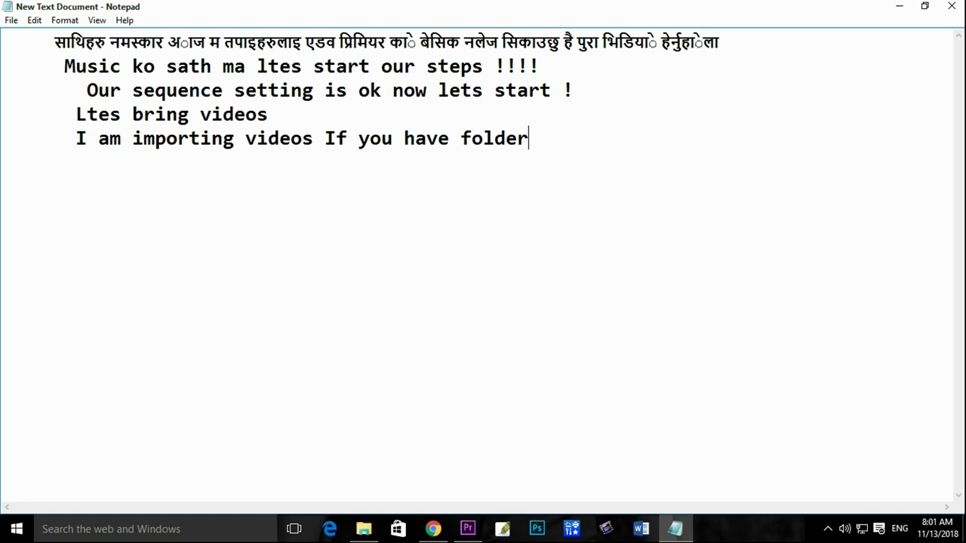
{"action": "type", "text": "f"}
{"action": "key", "text": "BackSpace"}
{"action": "type", "text": "video in"}
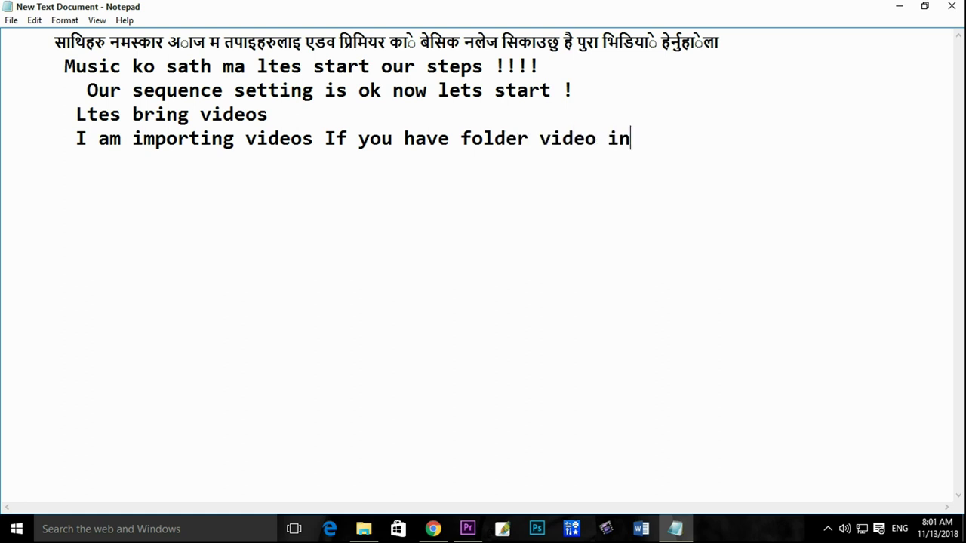
{"action": "type", "text": "side you c"}
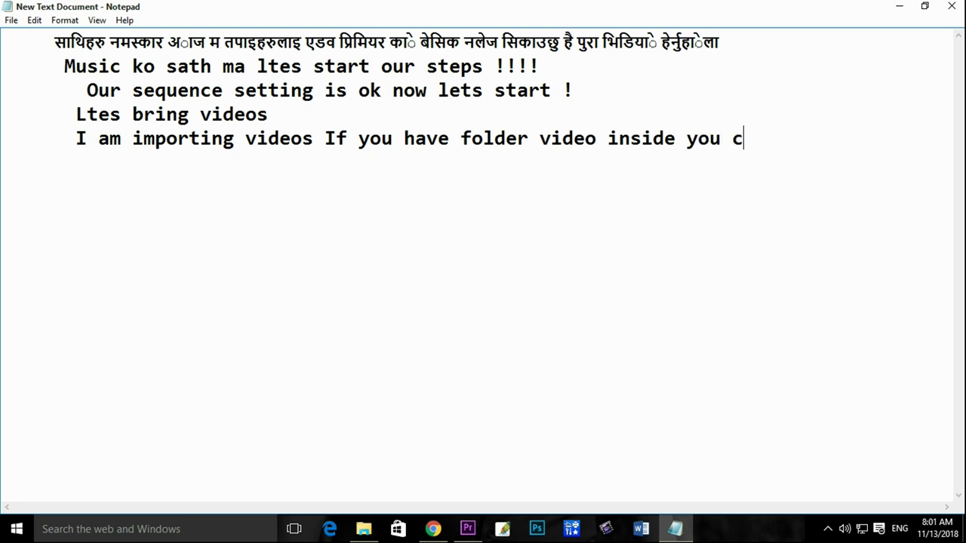
{"action": "type", "text": "an "}
{"action": "type", "text": "bring"}
{"action": "key", "text": "Return"}
{"action": "type", "text": "w"}
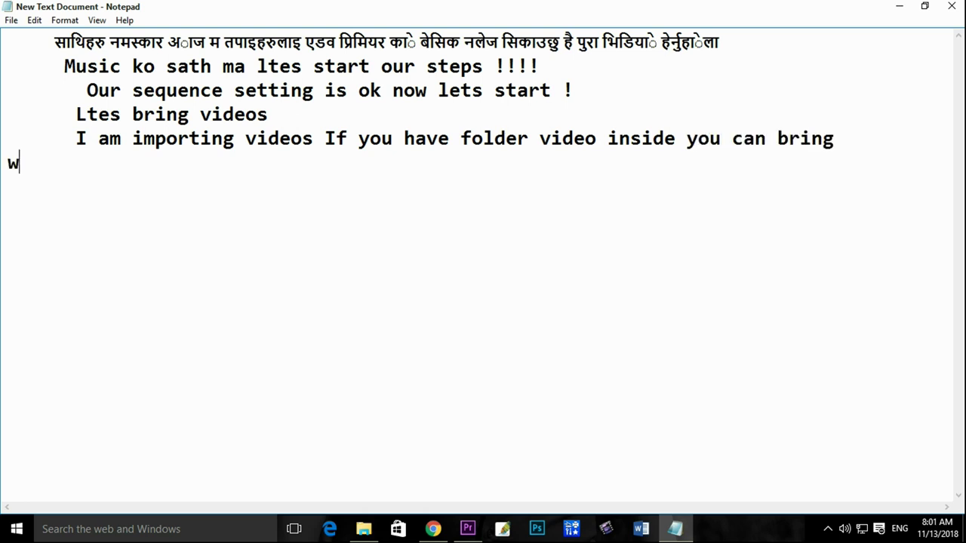
{"action": "type", "text": "ith fo"}
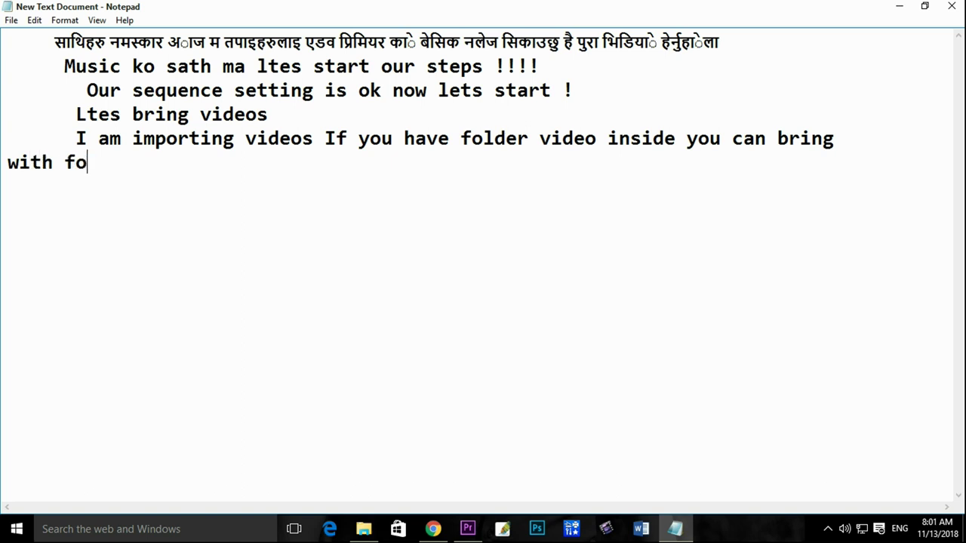
{"action": "type", "text": "lder "}
{"action": "type", "text": "direct !"}
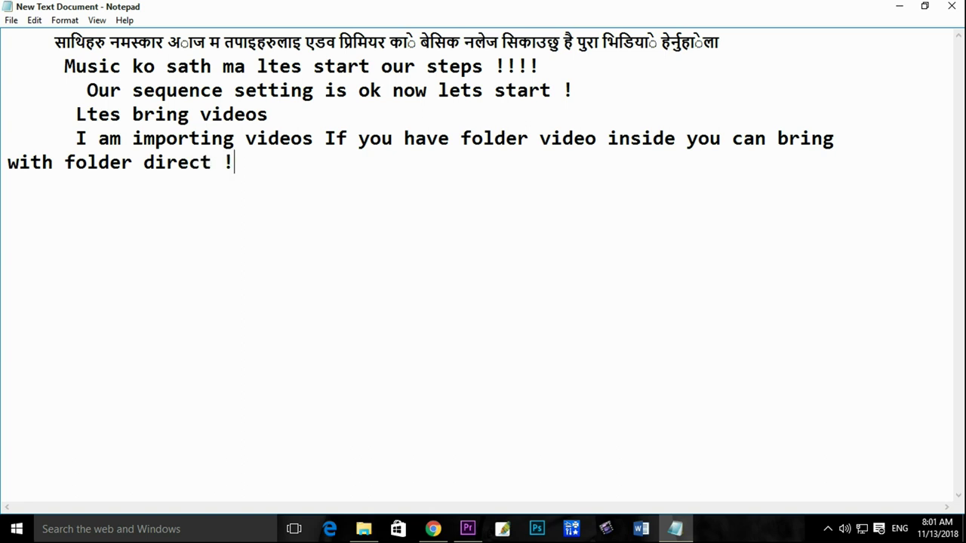
{"action": "left_click", "coordinate": [899, 6]}
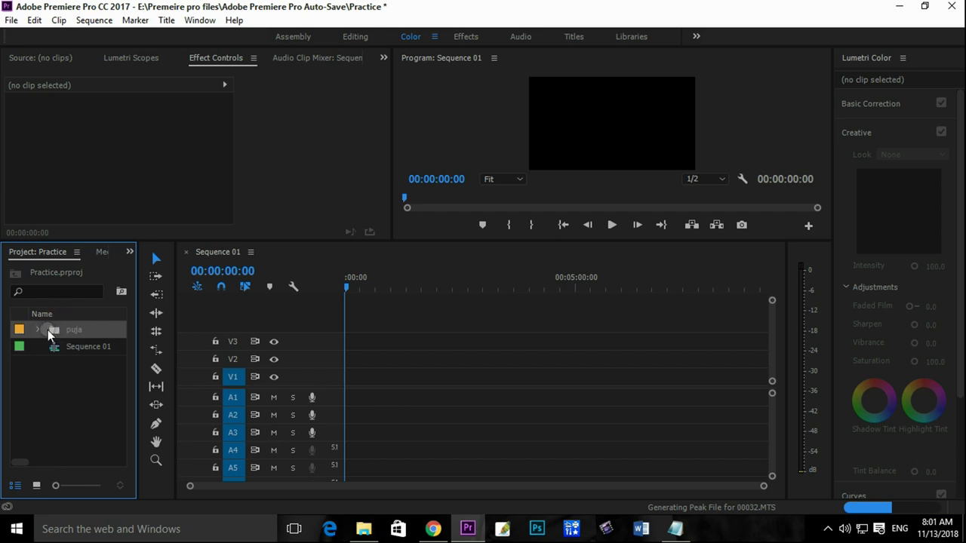
Step: Drag the puja bin onto V1 of Sequence 01, placing clips 00024.MTS through 00032.MTS
{"action": "left_click", "coordinate": [83, 331]}
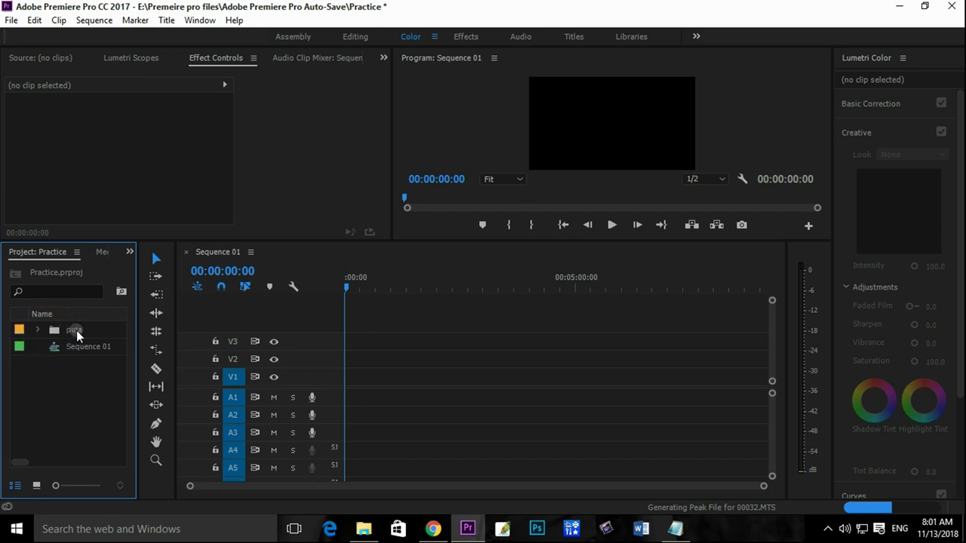
{"action": "left_click", "coordinate": [233, 352]}
{"action": "left_click", "coordinate": [62, 329]}
{"action": "left_click_drag", "start_coordinate": [157, 359], "coordinate": [348, 391]}
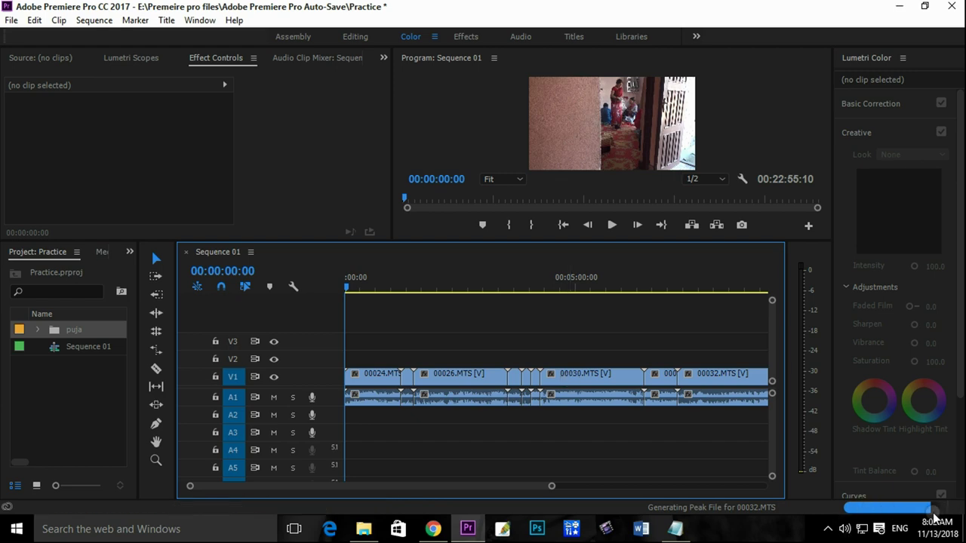
Step: Add the note line 'wait untill audio confirmation'
{"action": "left_click", "coordinate": [672, 528]}
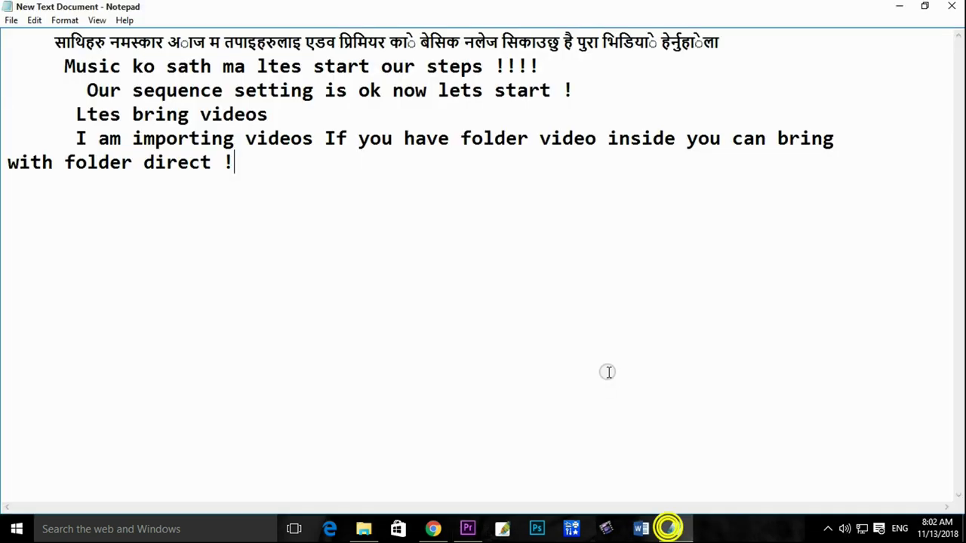
{"action": "left_click", "coordinate": [242, 167]}
{"action": "key", "text": "Return"}
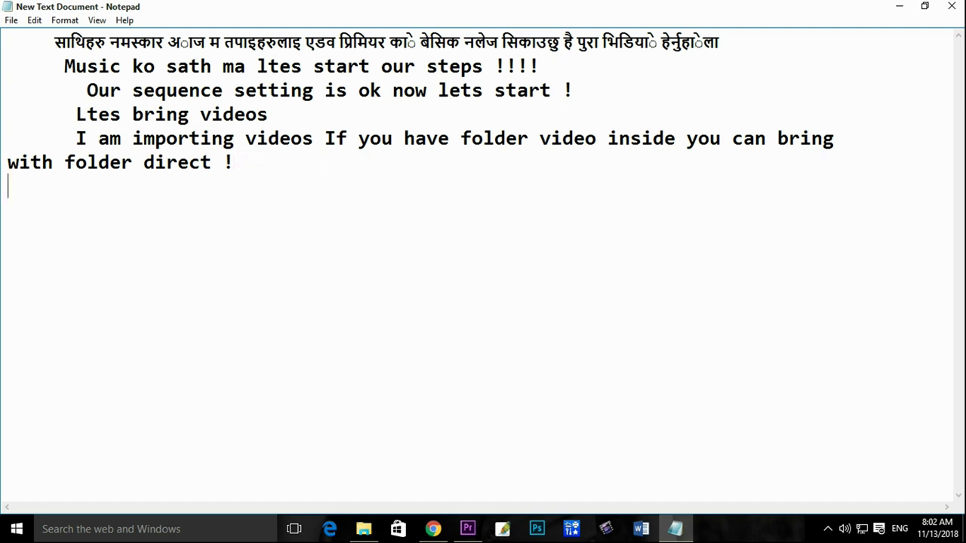
{"action": "type", "text": "w"}
{"action": "type", "text": "ati"}
{"action": "key", "text": "BackSpace"}
{"action": "key", "text": "BackSpace"}
{"action": "type", "text": "it unti"}
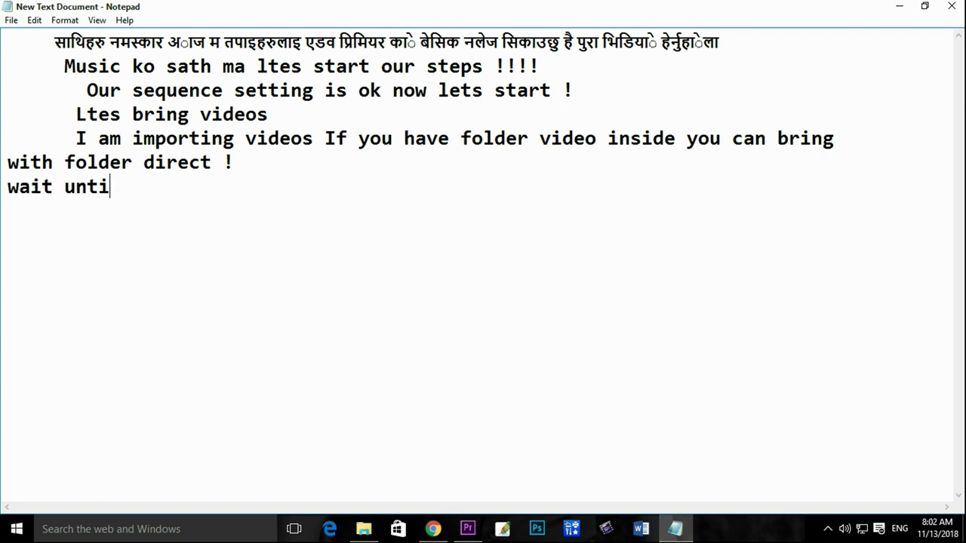
{"action": "type", "text": "ll audio "}
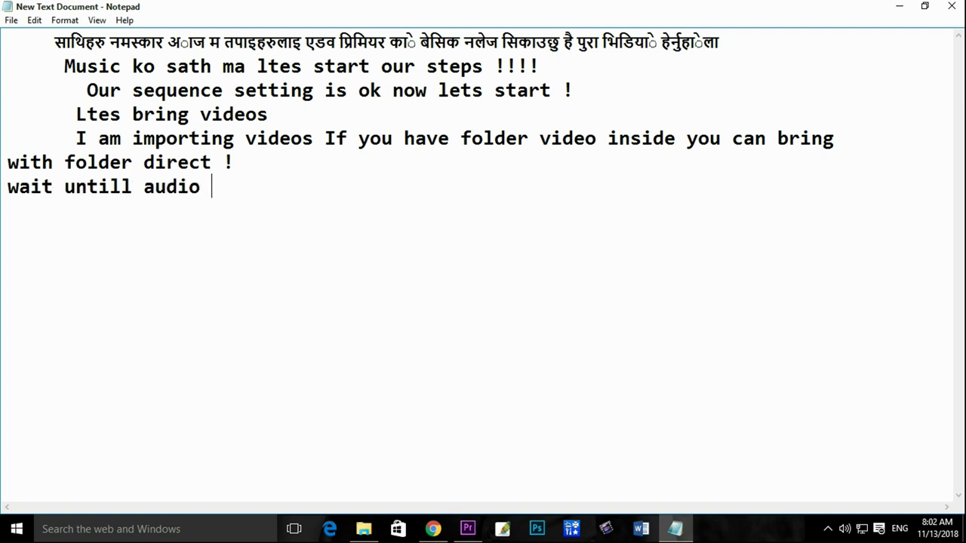
{"action": "type", "text": "confi"}
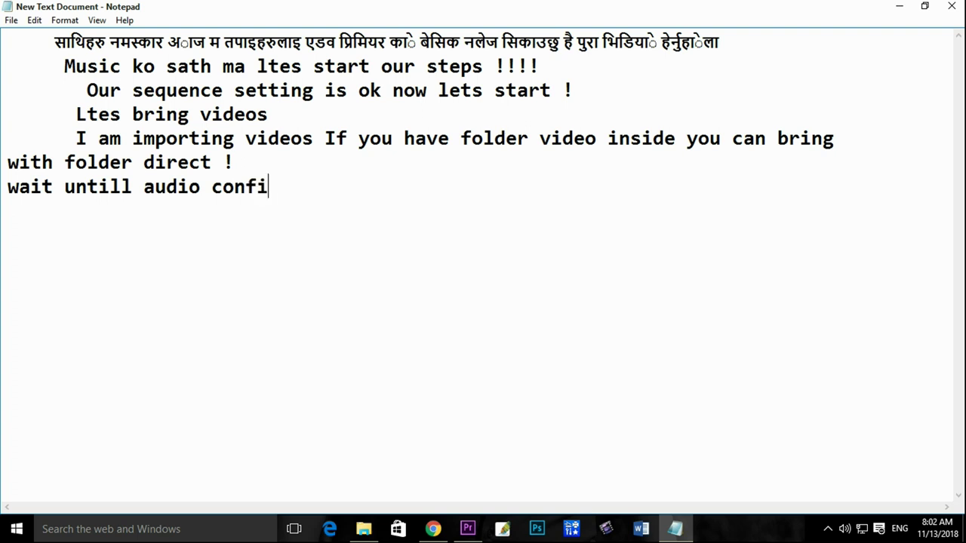
{"action": "type", "text": "rmation"}
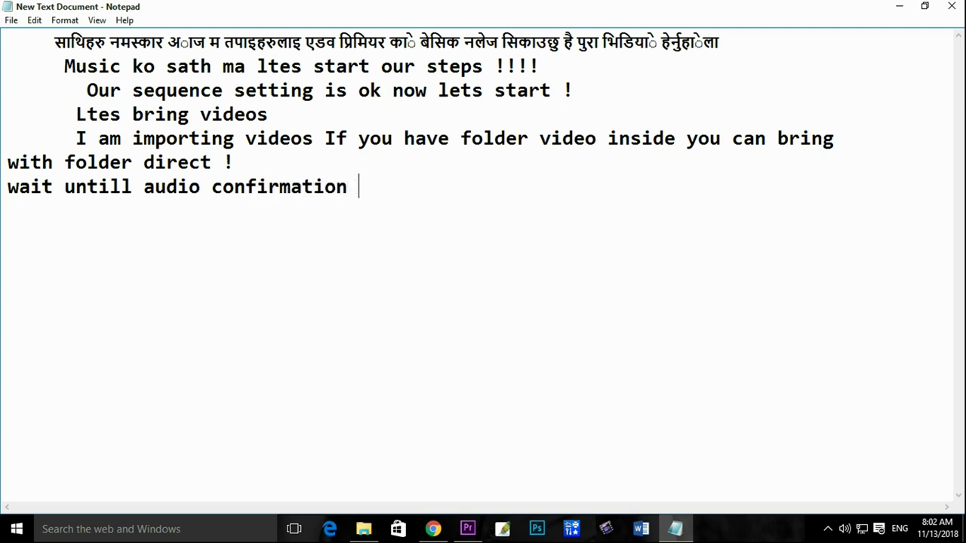
Step: Check the import in Premiere, then add the note line 'now done !'
{"action": "left_click", "coordinate": [468, 528]}
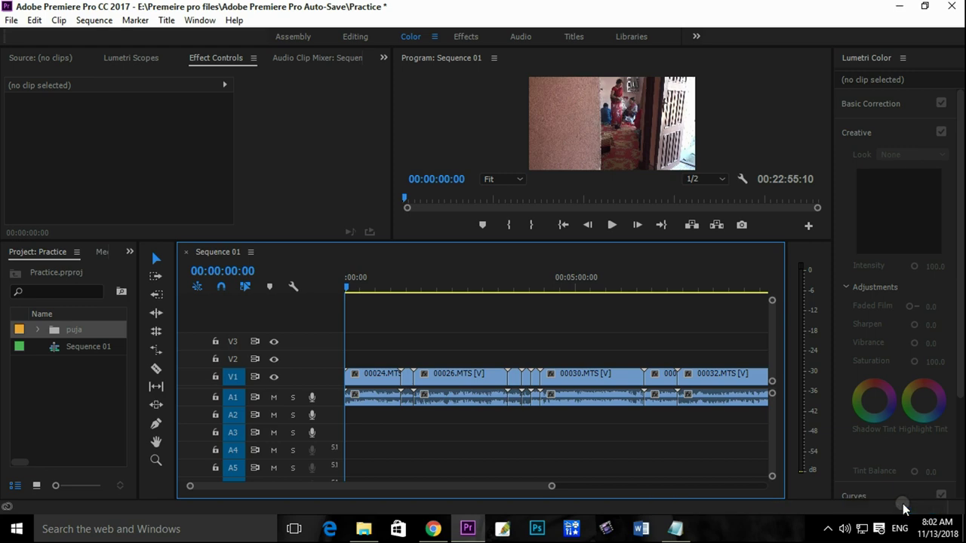
{"action": "left_click", "coordinate": [675, 528]}
{"action": "left_click", "coordinate": [367, 187]}
{"action": "key", "text": "Return"}
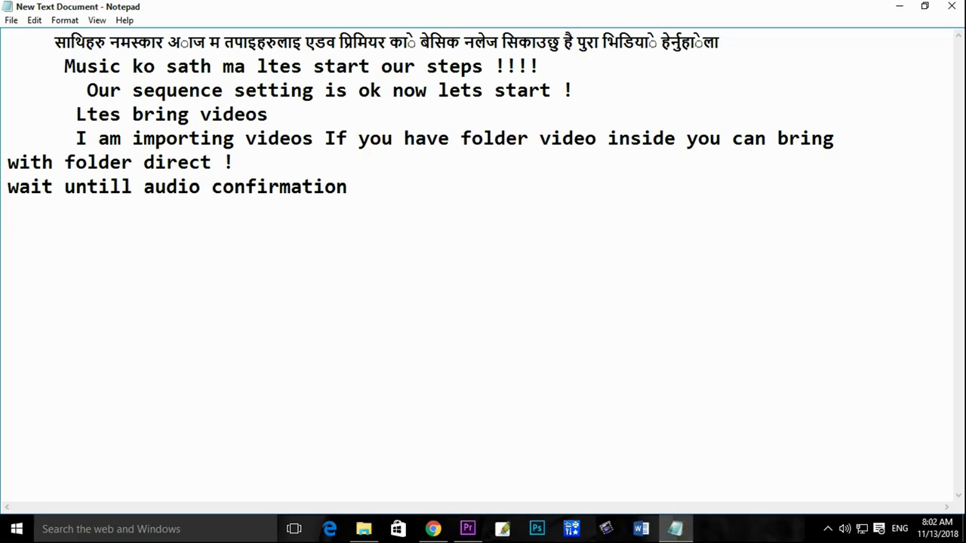
{"action": "type", "text": "now done "}
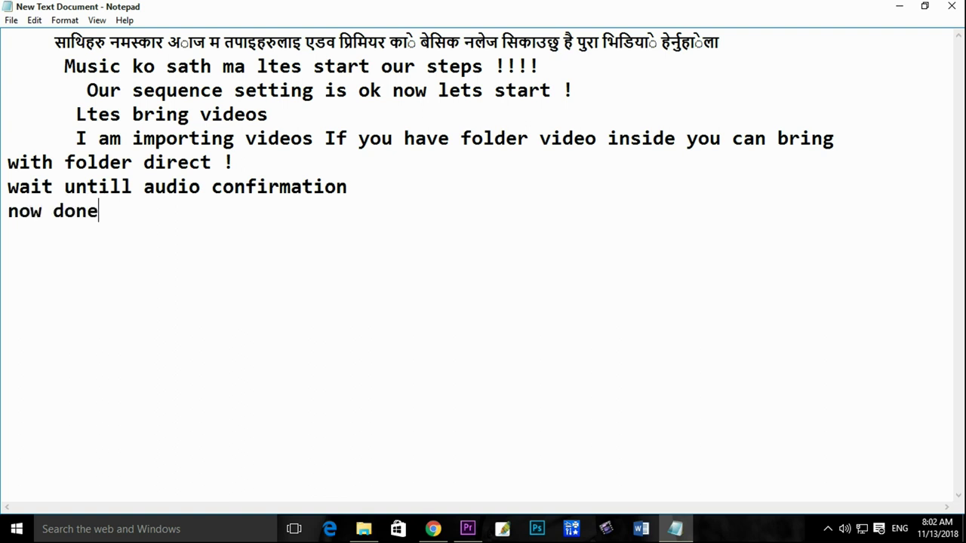
{"action": "type", "text": "!"}
Step: Scrub through the puja clips and enlarge the video preview by shrinking the timeline
{"action": "left_click", "coordinate": [898, 6]}
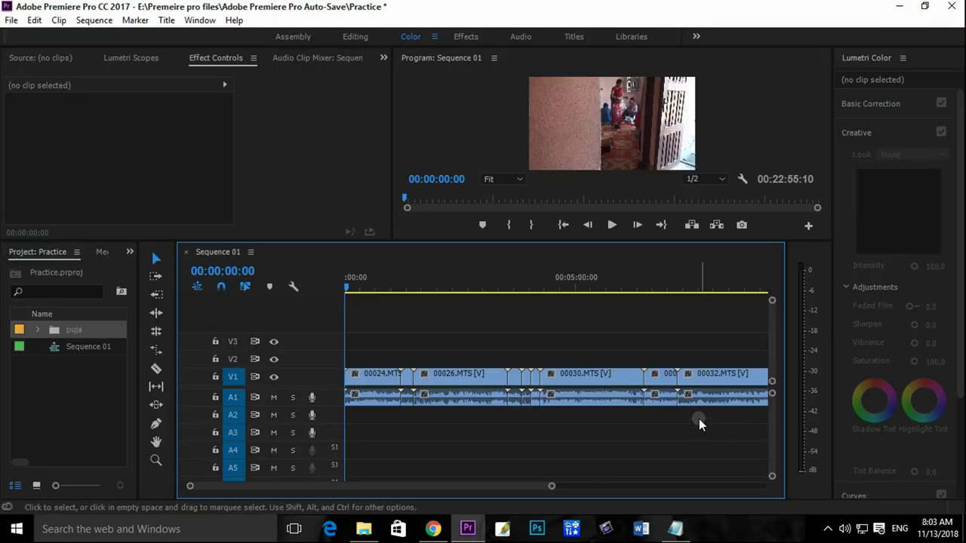
{"action": "left_click", "coordinate": [375, 285]}
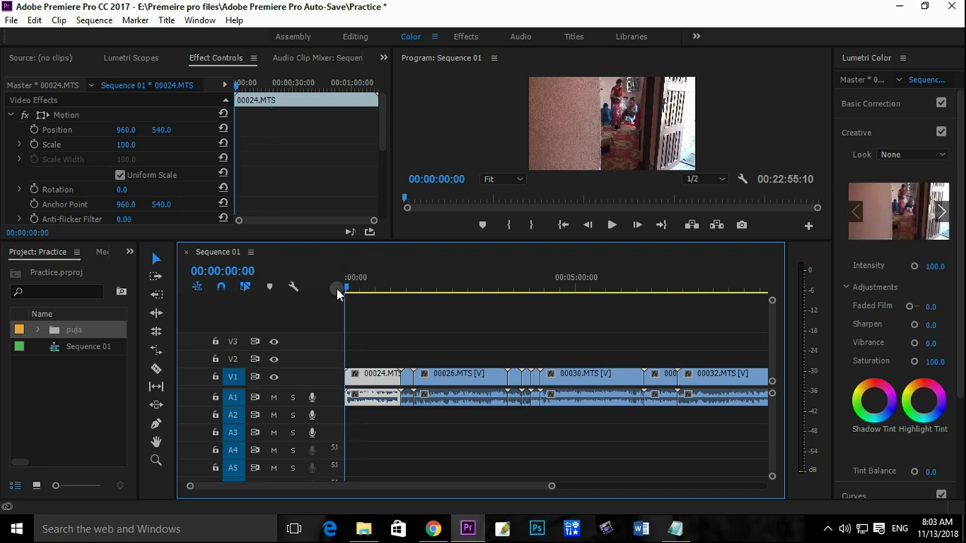
{"action": "mouse_move", "coordinate": [344, 289]}
{"action": "left_mouse_down"}
{"action": "mouse_move", "coordinate": [415, 278]}
{"action": "mouse_move", "coordinate": [403, 283]}
{"action": "left_mouse_up"}
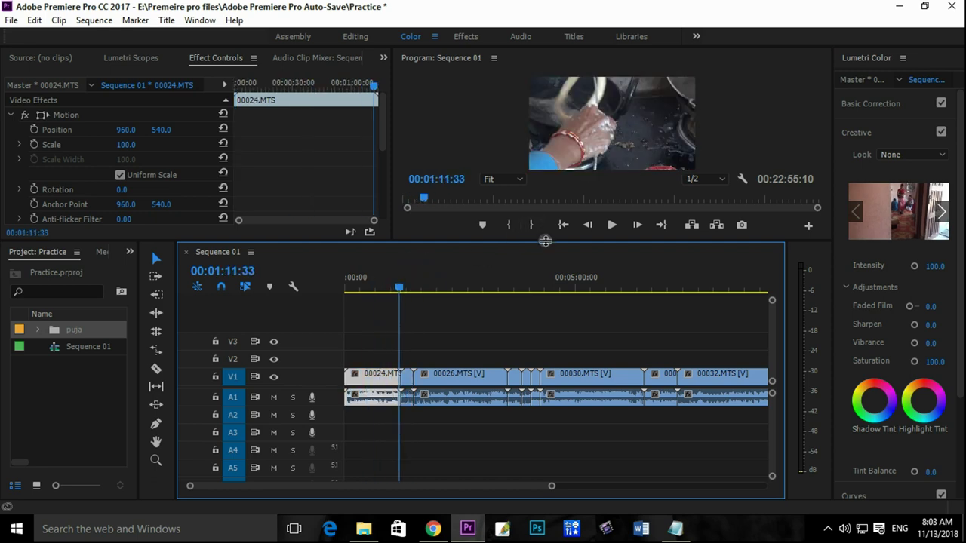
{"action": "left_click_drag", "start_coordinate": [549, 242], "coordinate": [552, 335]}
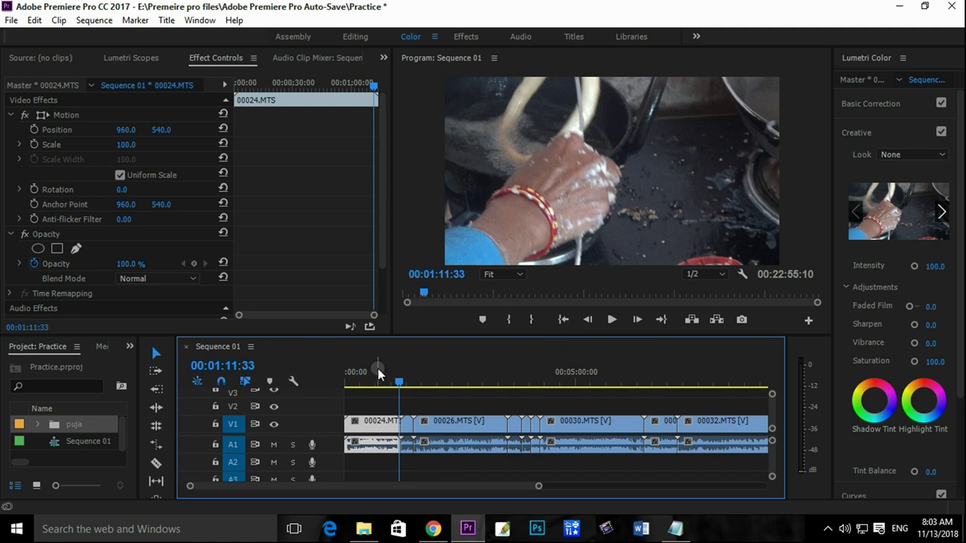
{"action": "left_click", "coordinate": [371, 386]}
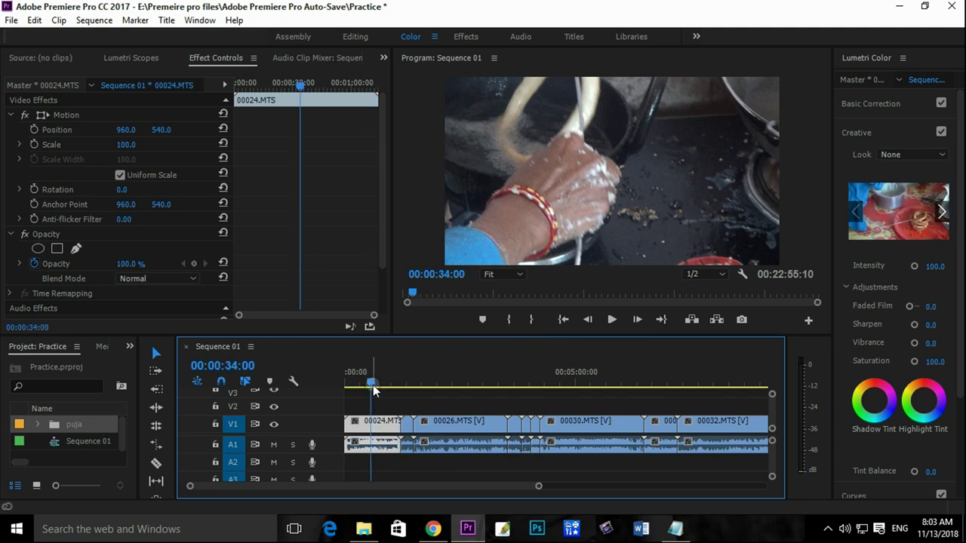
{"action": "left_click", "coordinate": [446, 381]}
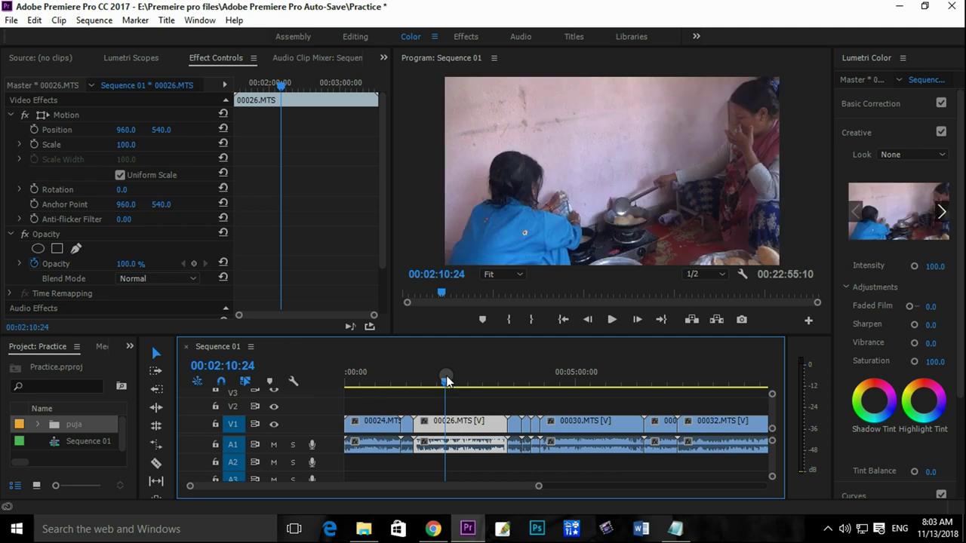
{"action": "left_click", "coordinate": [375, 381]}
Step: Clear the short 00025.MTS clip, leaving an empty gap before 00026
{"action": "left_click", "coordinate": [408, 434]}
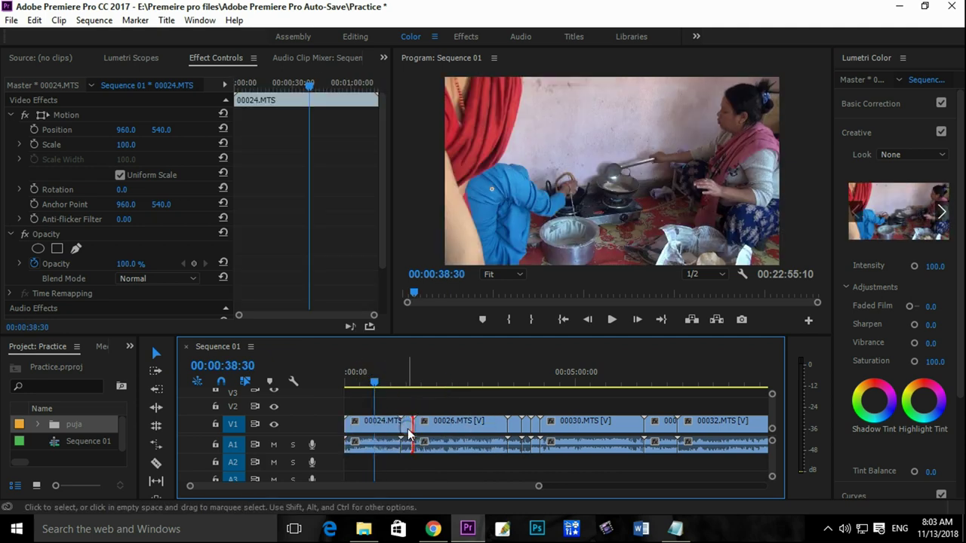
{"action": "left_click", "coordinate": [409, 425]}
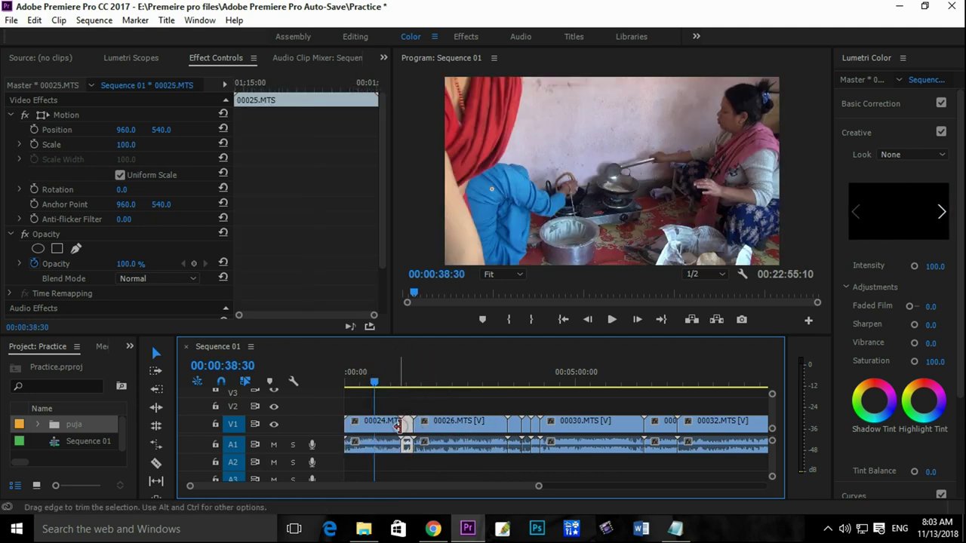
{"action": "right_click", "coordinate": [406, 432]}
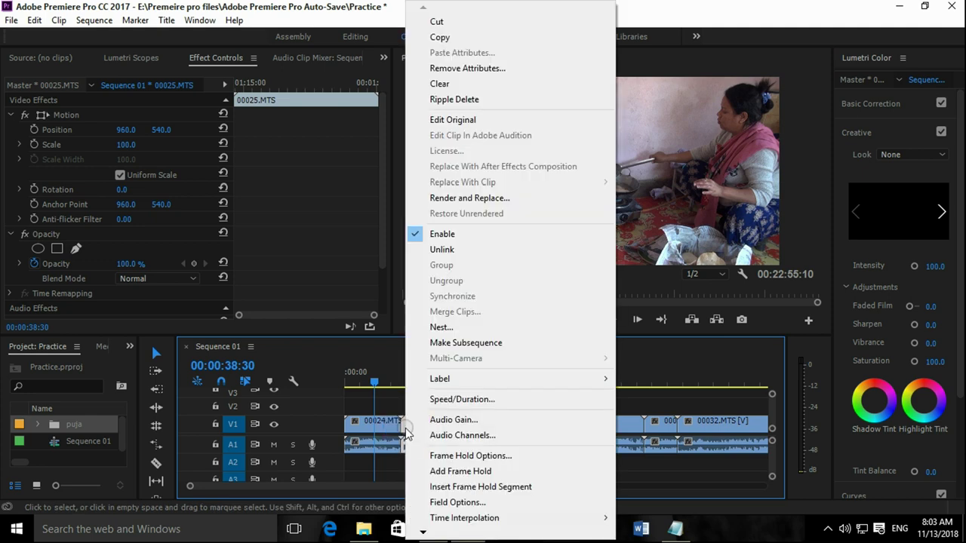
{"action": "left_click", "coordinate": [453, 85]}
{"action": "right_click", "coordinate": [411, 427]}
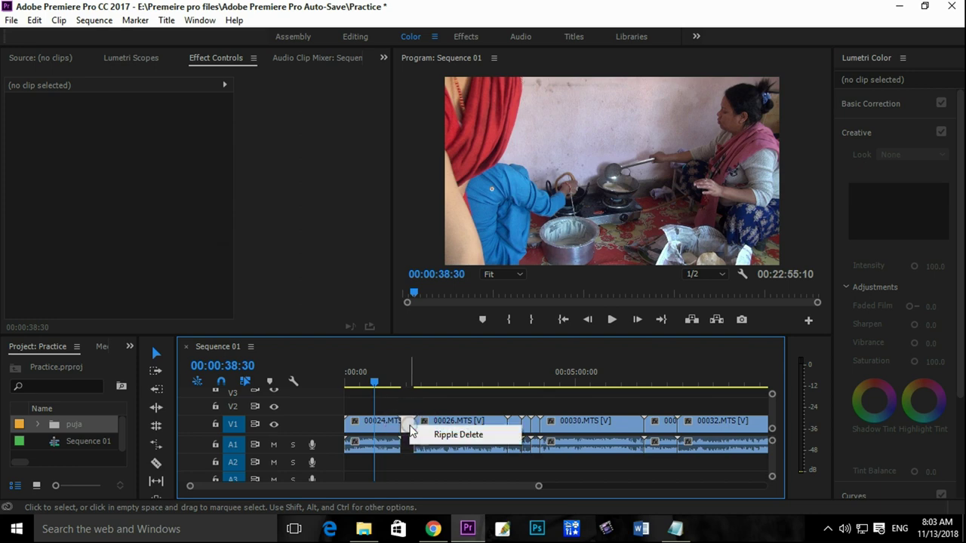
{"action": "left_click", "coordinate": [406, 415]}
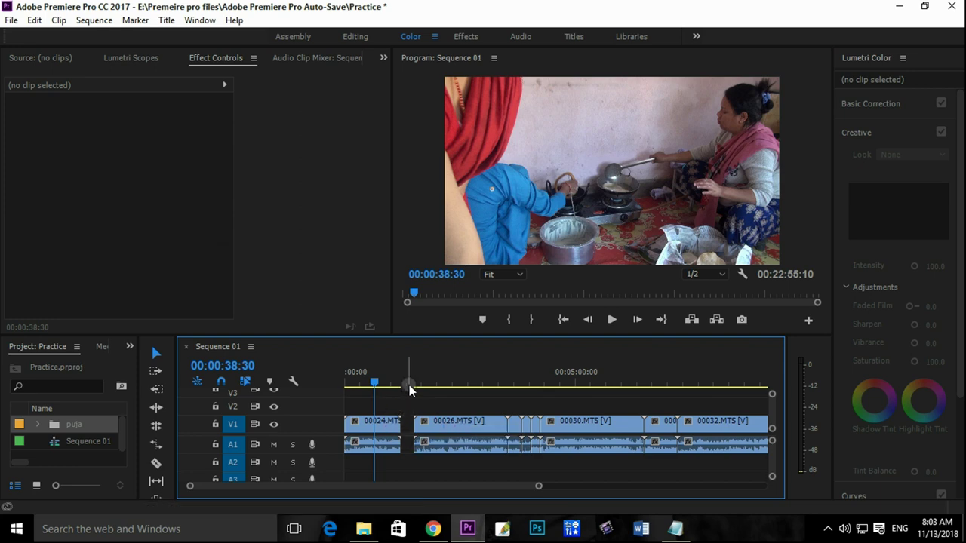
{"action": "right_click", "coordinate": [408, 425]}
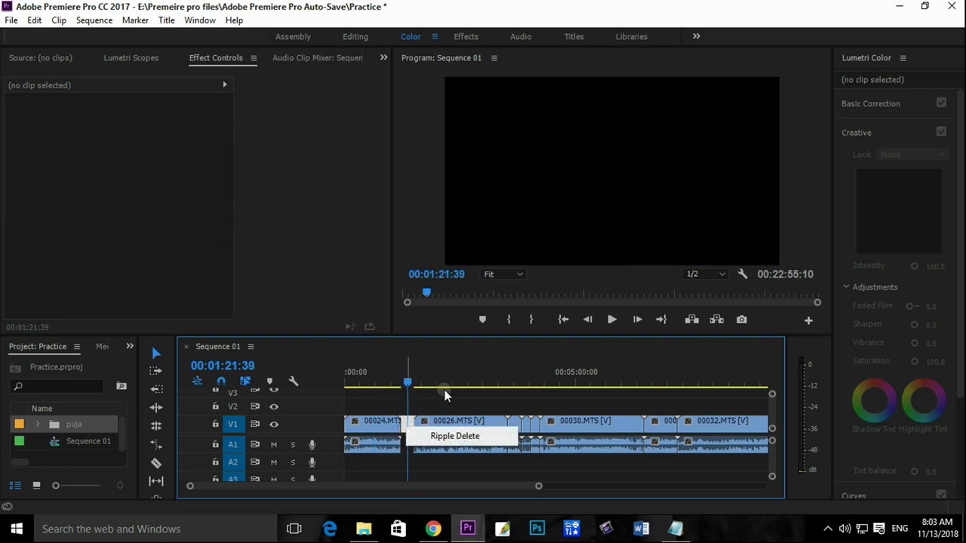
{"action": "left_click", "coordinate": [443, 389]}
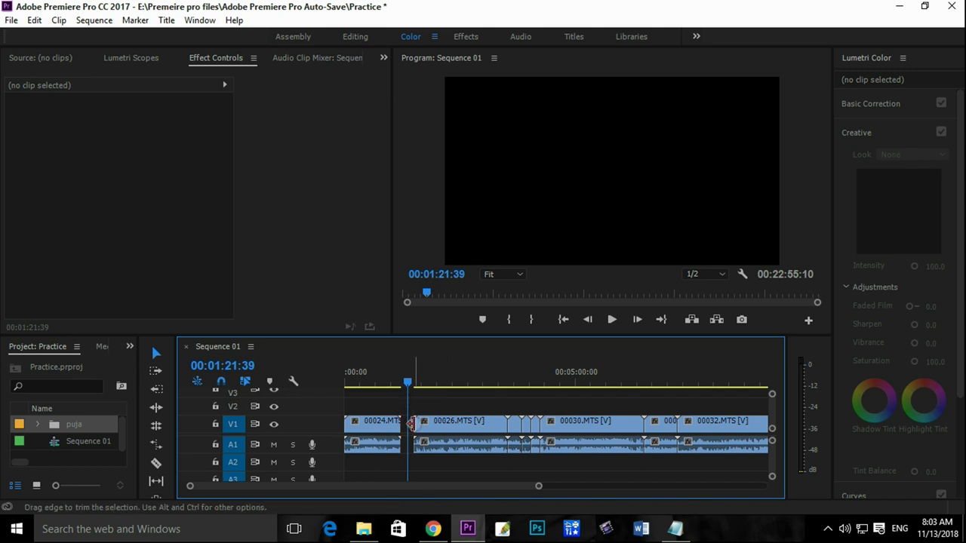
{"action": "left_click", "coordinate": [676, 528]}
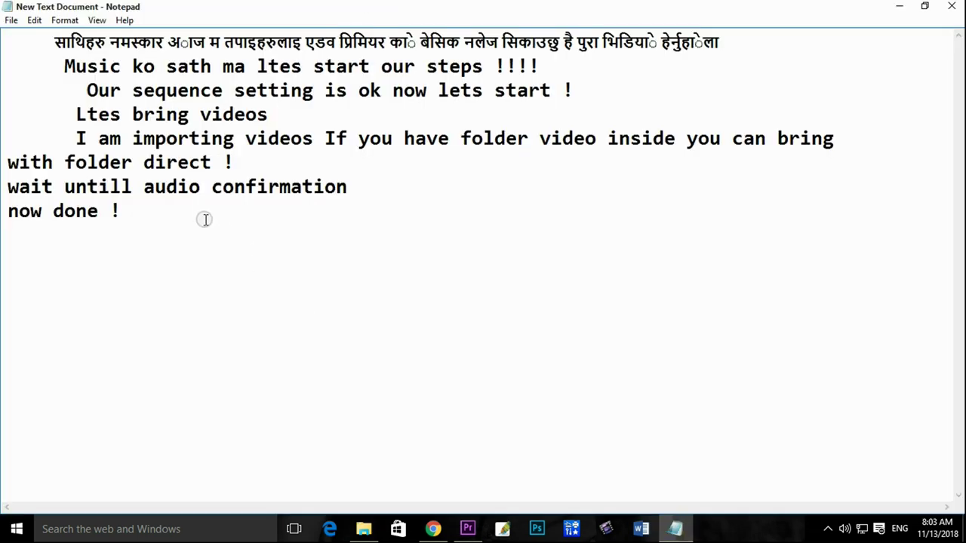
Step: Add the note 'you can select and direct delete the clips which you donot need', then ripple delete the gap after 00024
{"action": "key", "text": "Return"}
{"action": "type", "text": "you can"}
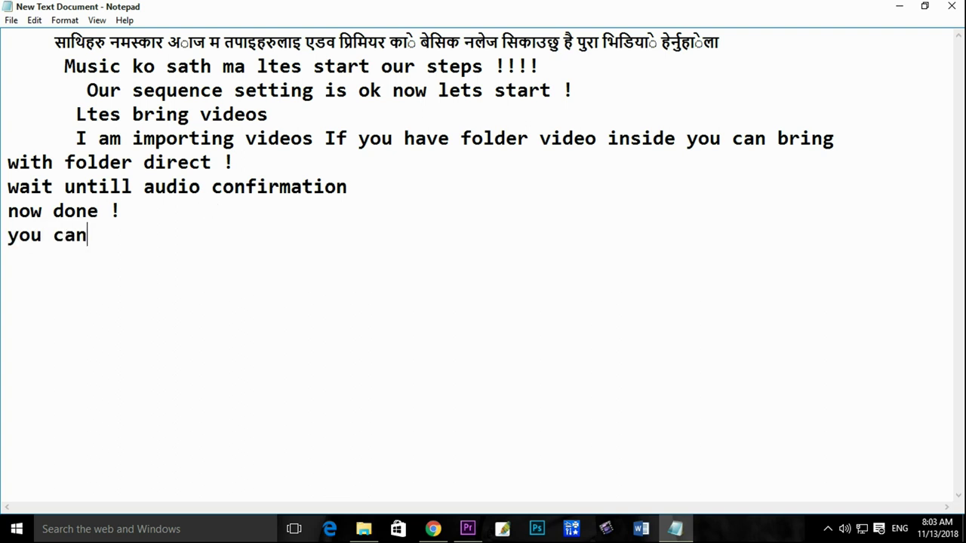
{"action": "type", "text": " select a"}
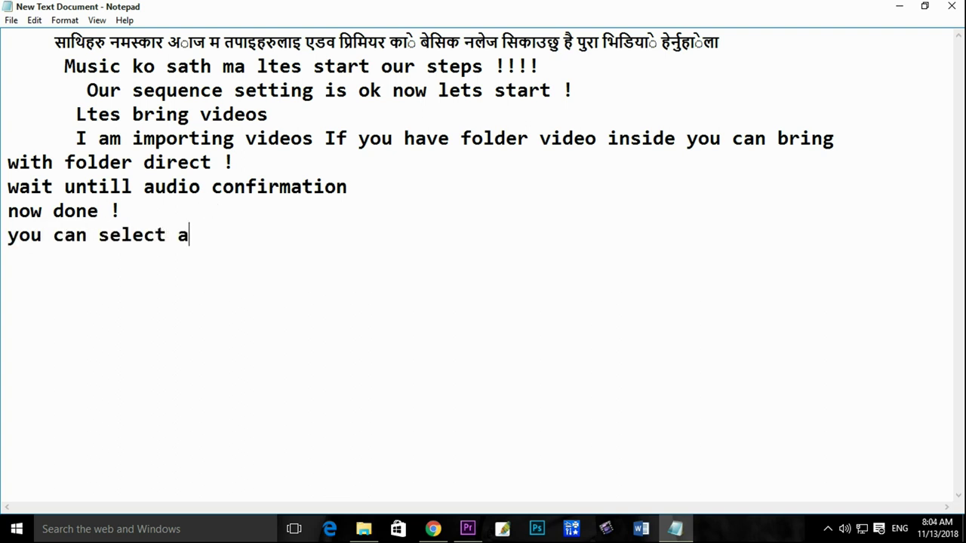
{"action": "type", "text": "nd dire"}
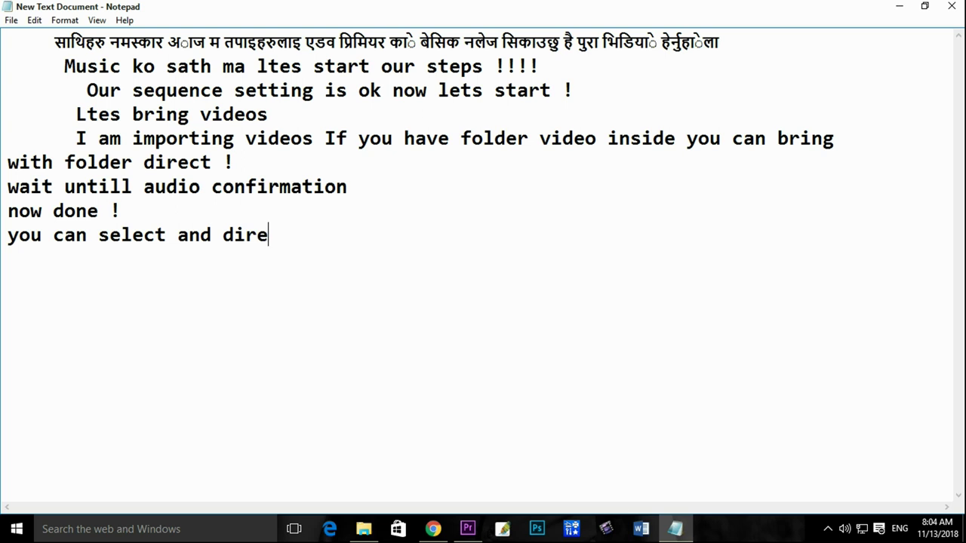
{"action": "type", "text": "ct dele"}
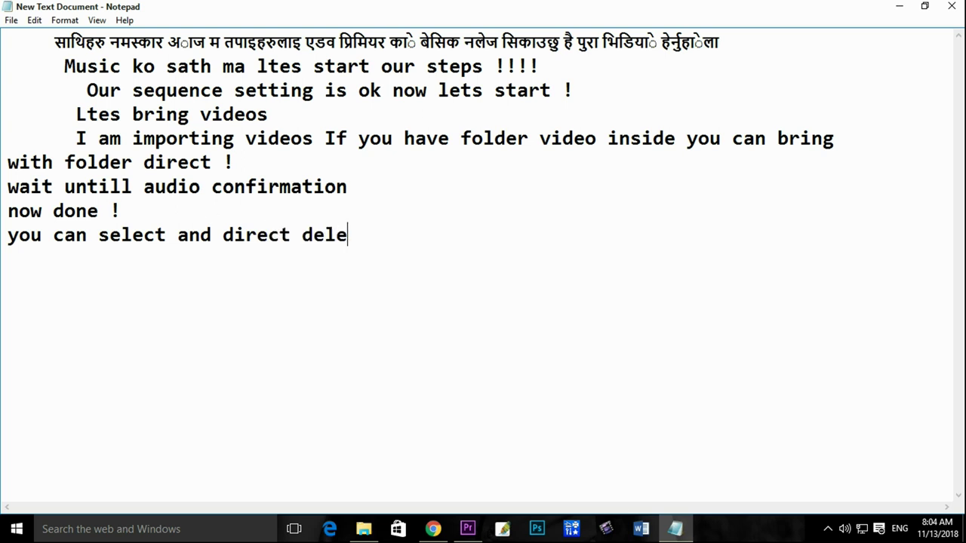
{"action": "type", "text": "te the "}
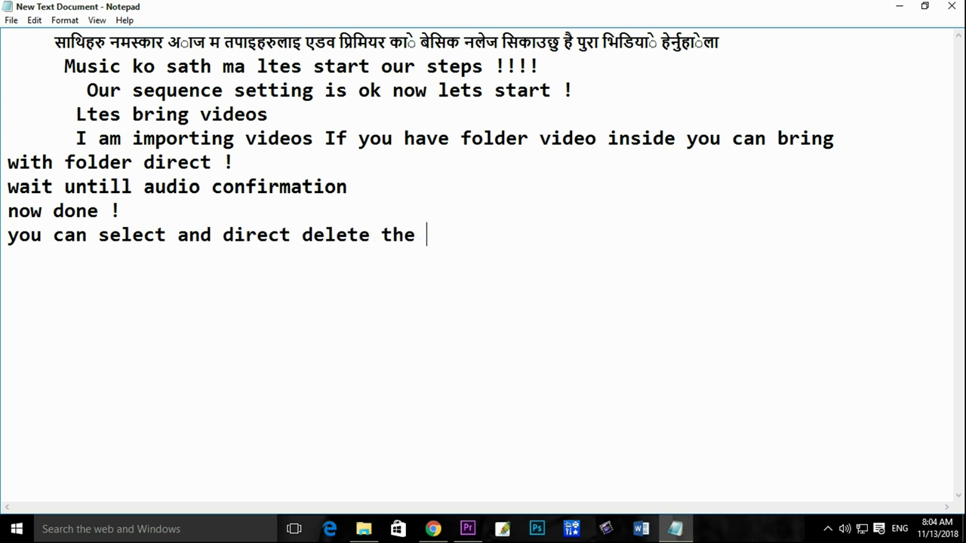
{"action": "type", "text": "clips "}
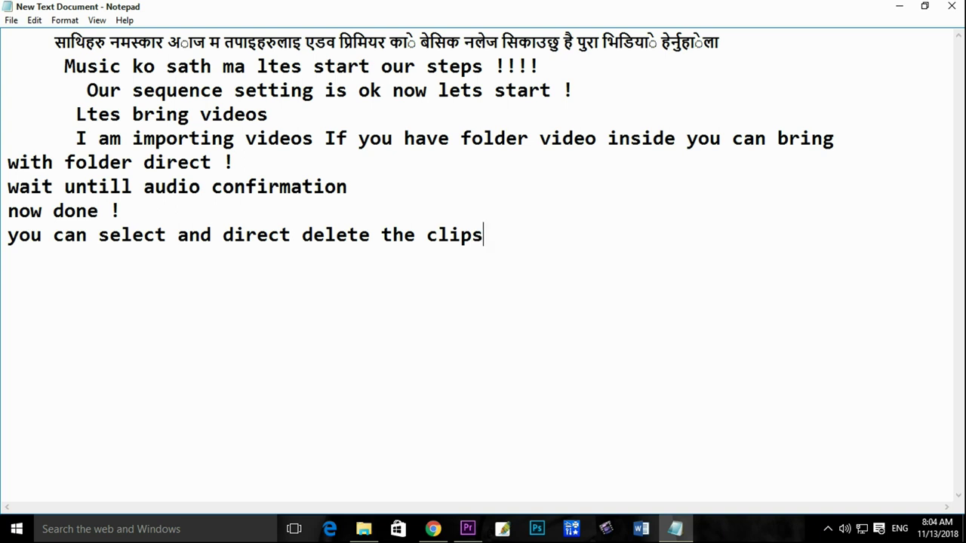
{"action": "type", "text": "which"}
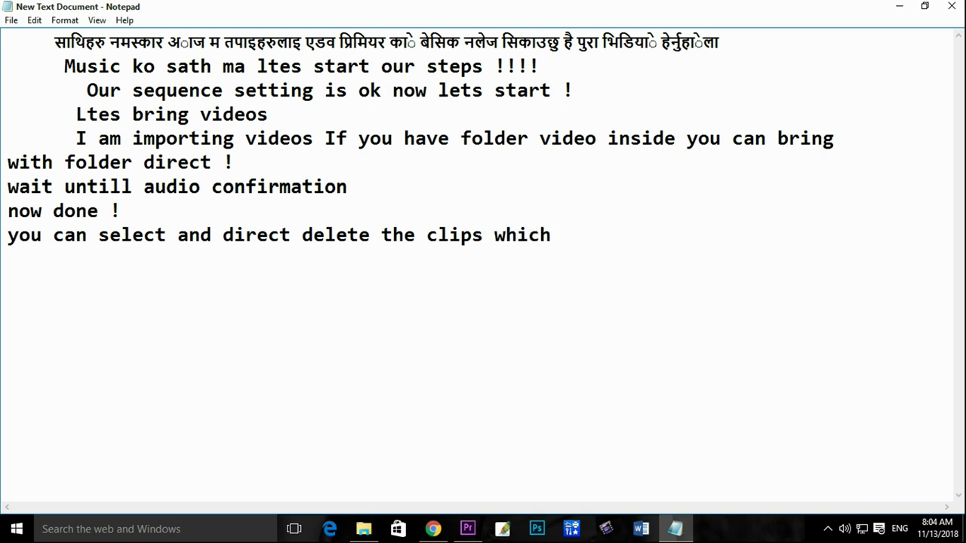
{"action": "type", "text": " you don"}
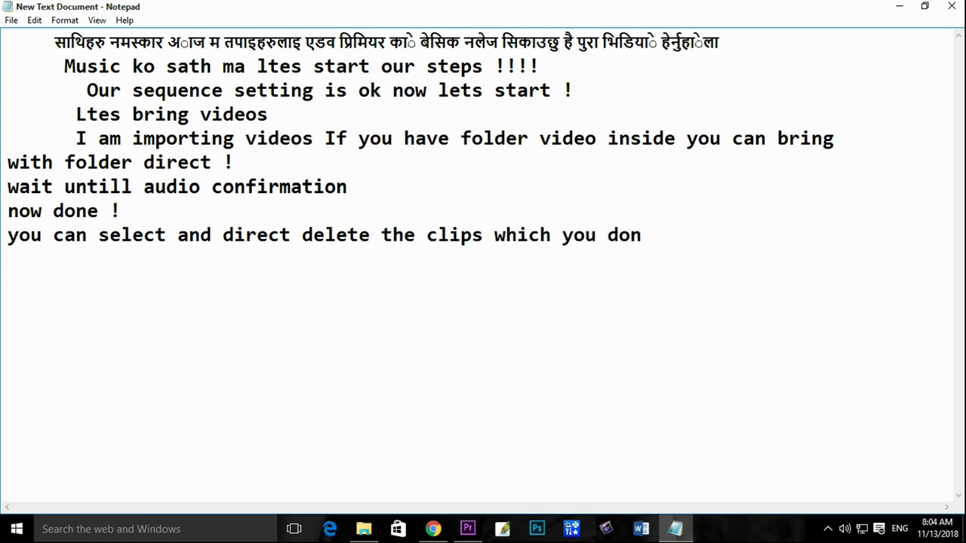
{"action": "type", "text": "ot nee"}
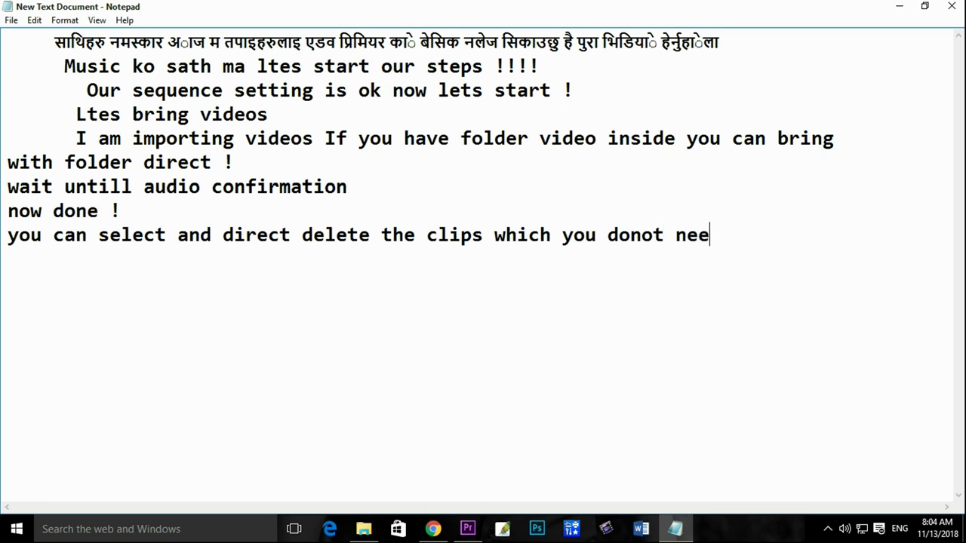
{"action": "type", "text": "d"}
{"action": "left_click", "coordinate": [899, 7]}
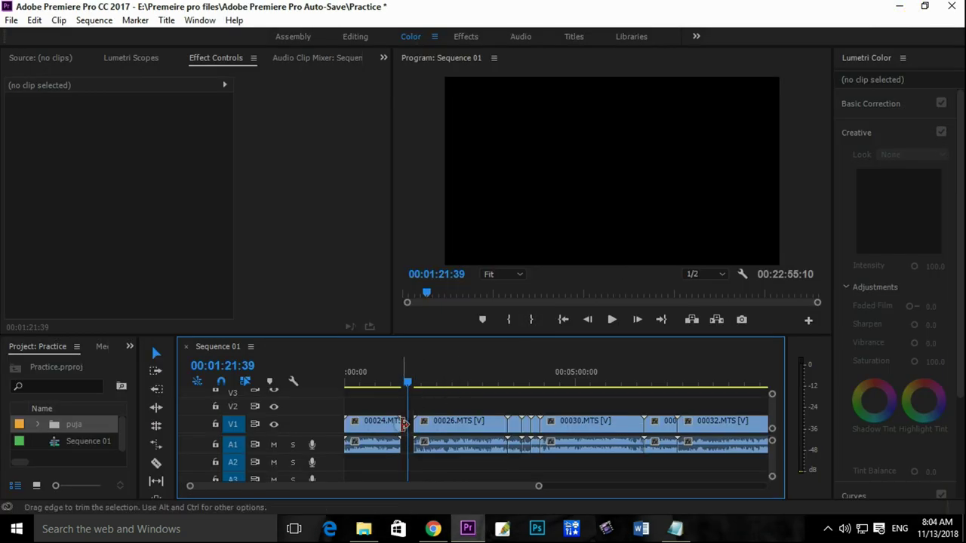
{"action": "right_click", "coordinate": [408, 428]}
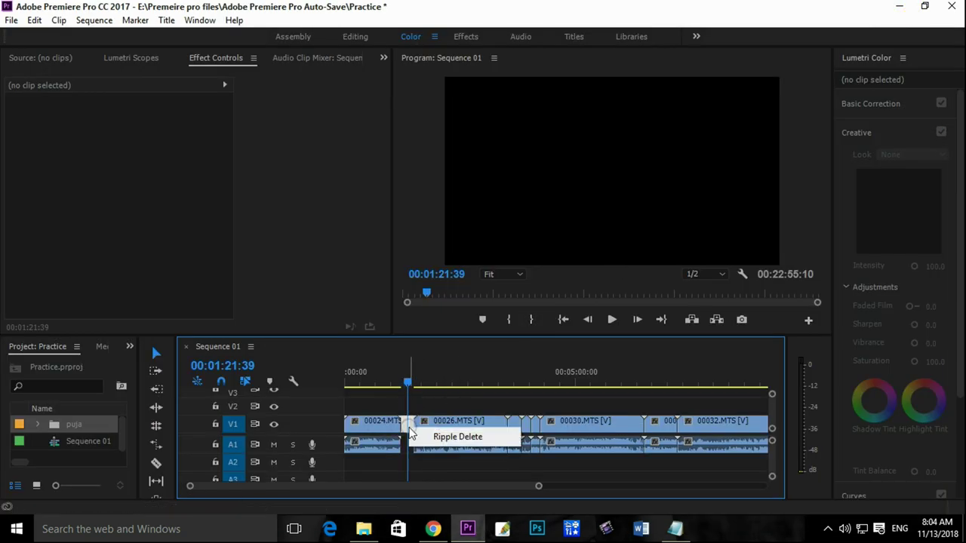
{"action": "left_click", "coordinate": [456, 436]}
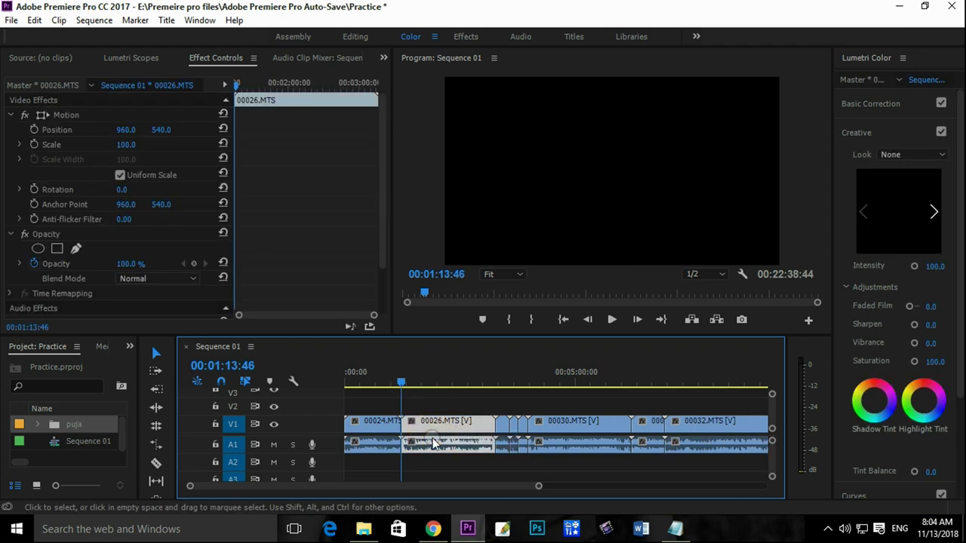
Step: Switch the keyboard input language to Nepali and start a new line in Notepad
{"action": "left_click", "coordinate": [675, 529]}
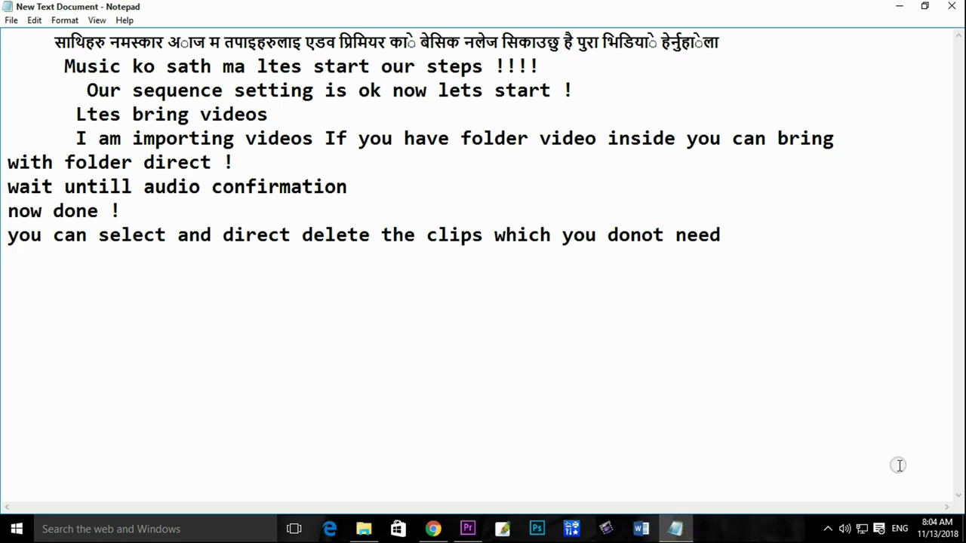
{"action": "left_click", "coordinate": [899, 529]}
{"action": "left_click", "coordinate": [869, 455]}
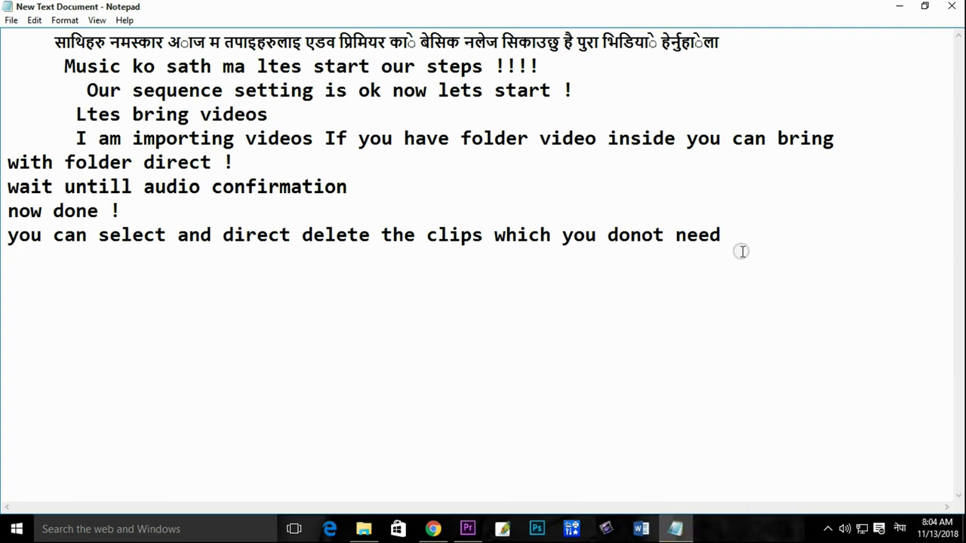
{"action": "key", "text": "Return"}
Step: Type the Devanagari line 'डिलीट गरे पछि खाली ठाँउ बन्द त्यसलाइ राइट क्लिक गरि'
{"action": "type", "text": "ि"}
{"action": "type", "text": "ड"}
{"action": "key", "text": "BackSpace"}
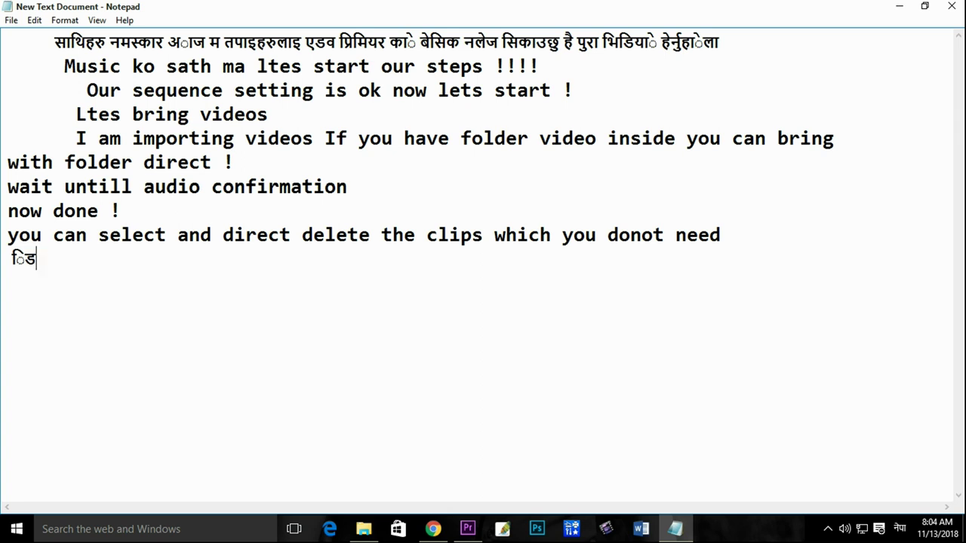
{"action": "key", "text": "BackSpace"}
{"action": "key", "text": "BackSpace"}
{"action": "type", "text": "ड"}
{"action": "type", "text": "िली"}
{"action": "type", "text": "ट ग"}
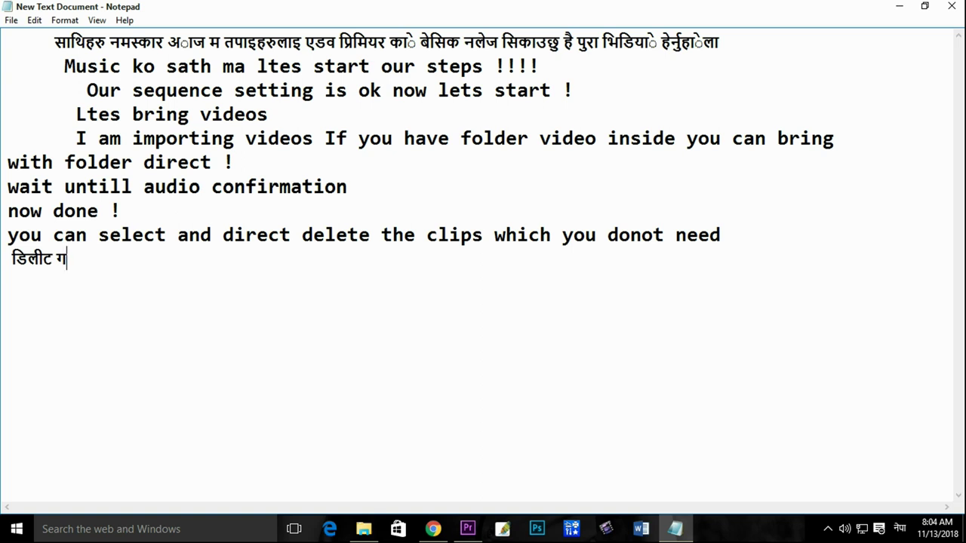
{"action": "type", "text": "ा"}
{"action": "type", "text": "रे"}
{"action": "type", "text": " प"}
{"action": "type", "text": "छि ख"}
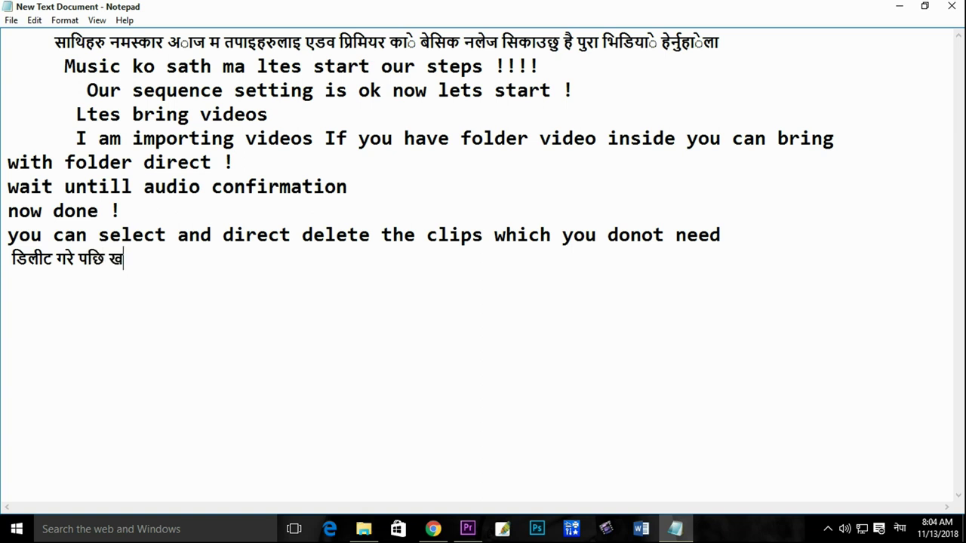
{"action": "type", "text": "ाली "}
{"action": "type", "text": "ड"}
{"action": "key", "text": "BackSpace"}
{"action": "type", "text": "ए"}
{"action": "key", "text": "BackSpace"}
{"action": "type", "text": "ठाँ"}
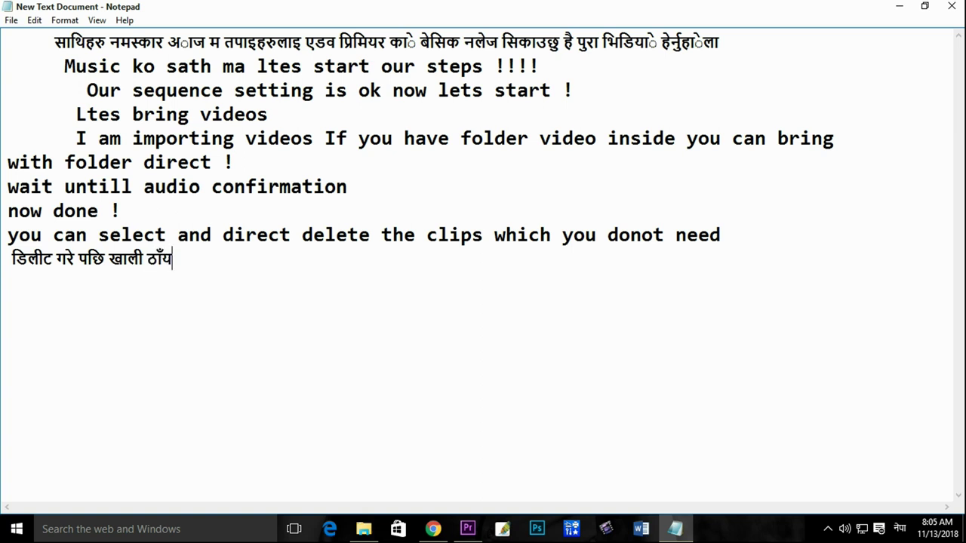
{"action": "type", "text": "उ ब"}
{"action": "type", "text": "न्द"}
{"action": "type", "text": " ट्ट"}
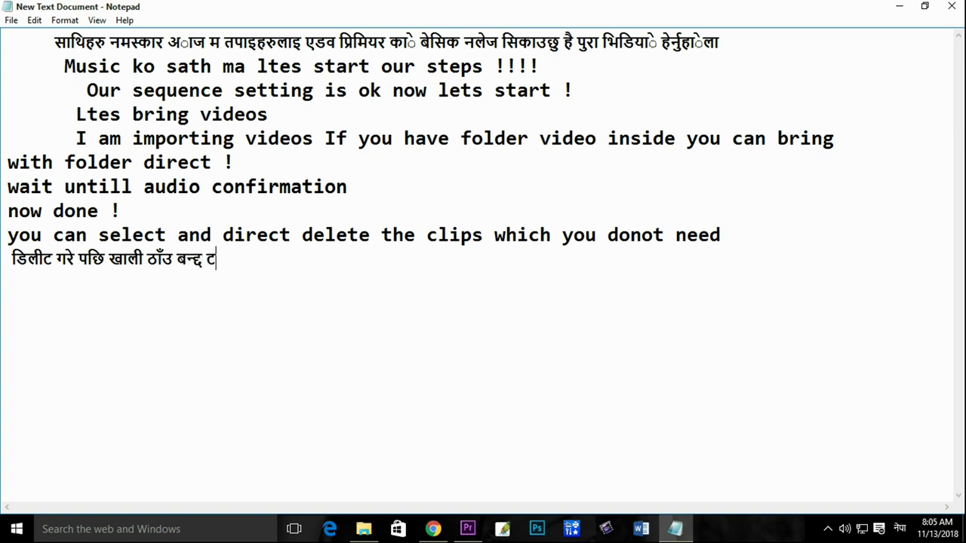
{"action": "key", "text": "BackSpace"}
{"action": "type", "text": "त्"}
{"action": "type", "text": "यसला"}
{"action": "type", "text": "इ र"}
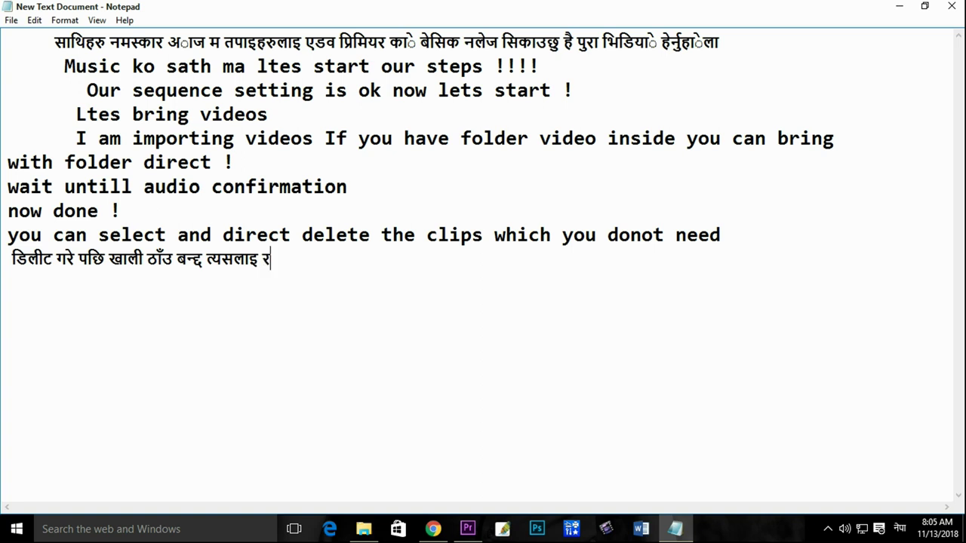
{"action": "type", "text": "ाइ"}
{"action": "type", "text": "ट क्"}
{"action": "type", "text": "लिक"}
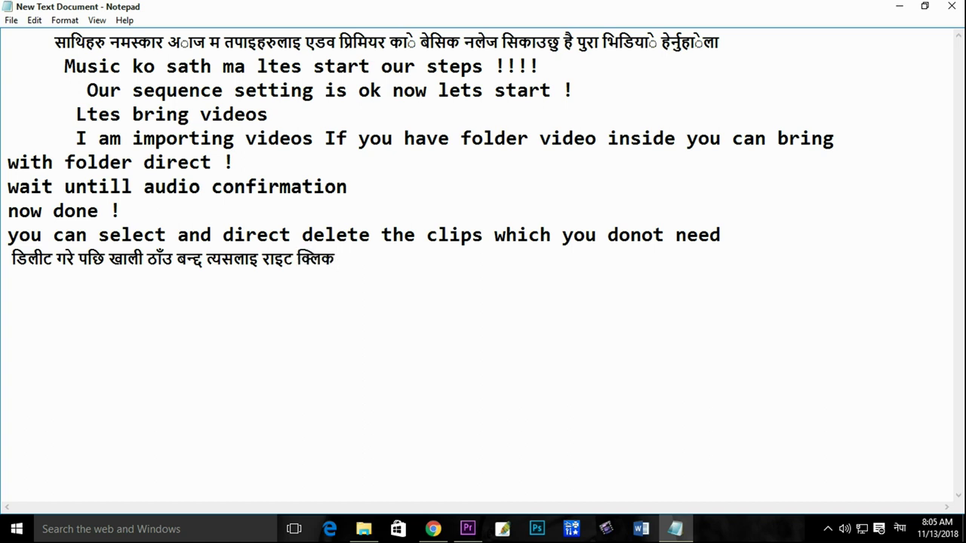
{"action": "type", "text": " ग"}
{"action": "type", "text": "रि"}
Step: Delete clip 00027.MTS from Sequence 01, leaving a gap after 00026.MTS
{"action": "left_click", "coordinate": [468, 528]}
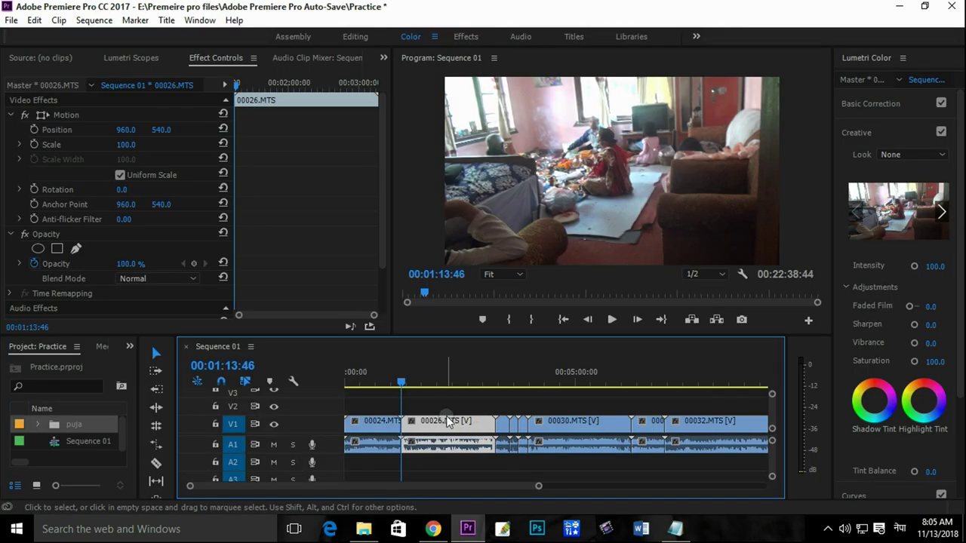
{"action": "left_click_drag", "start_coordinate": [402, 380], "coordinate": [406, 379]}
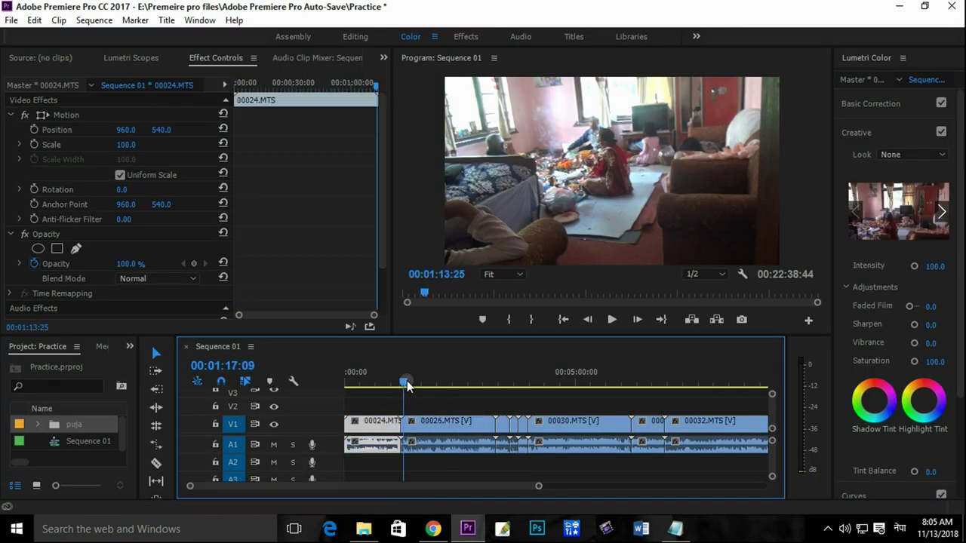
{"action": "left_click", "coordinate": [428, 422]}
{"action": "left_click", "coordinate": [501, 425]}
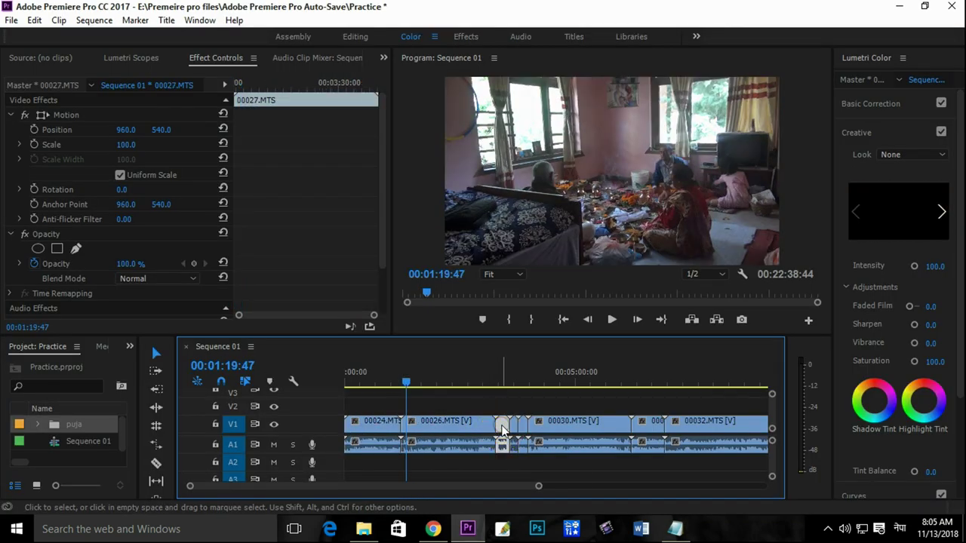
{"action": "key", "text": "Delete"}
{"action": "right_click", "coordinate": [503, 429]}
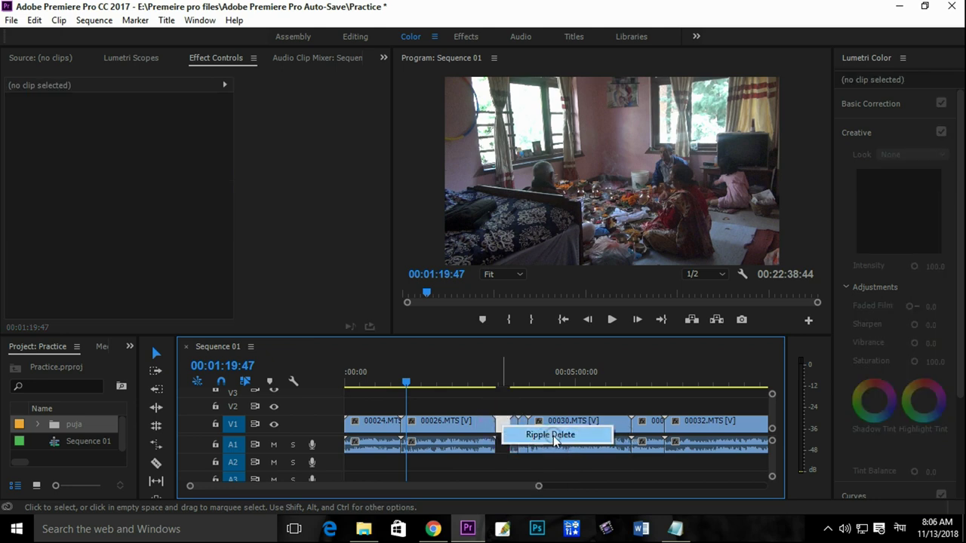
{"action": "left_click", "coordinate": [675, 529]}
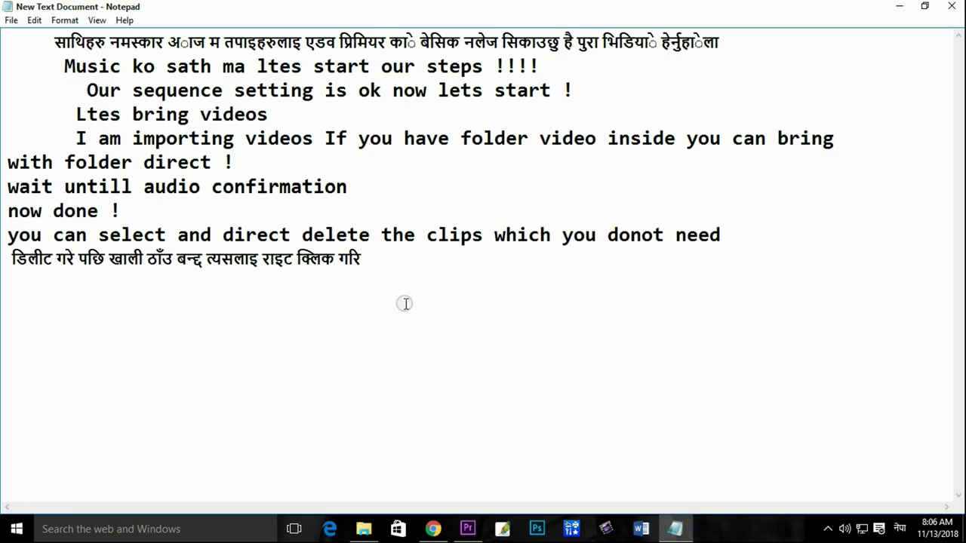
Step: Continue the Devanagari line with 'रिपल डिलीट गर्नुहाेस ।'
{"action": "left_click", "coordinate": [374, 256]}
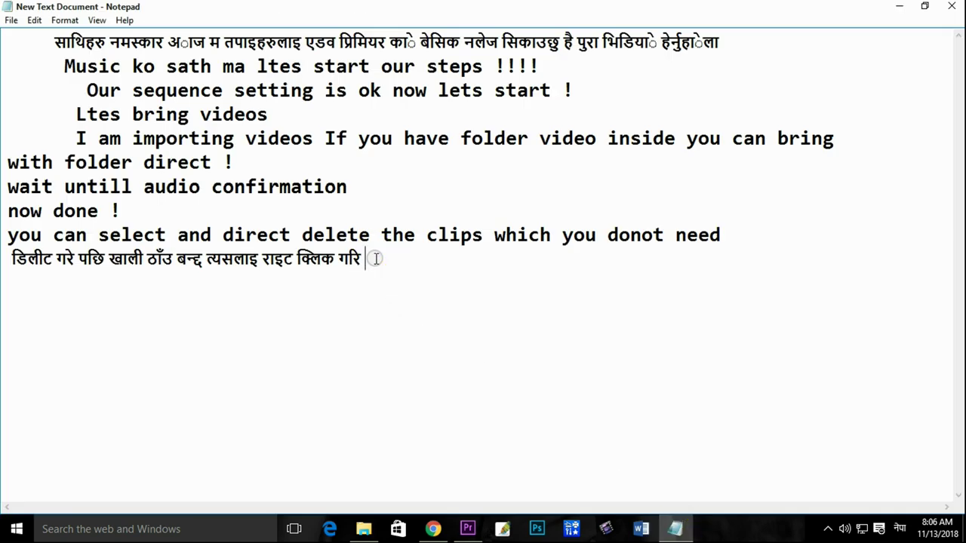
{"action": "type", "text": "रि"}
{"action": "type", "text": "पल "}
{"action": "type", "text": "डिल"}
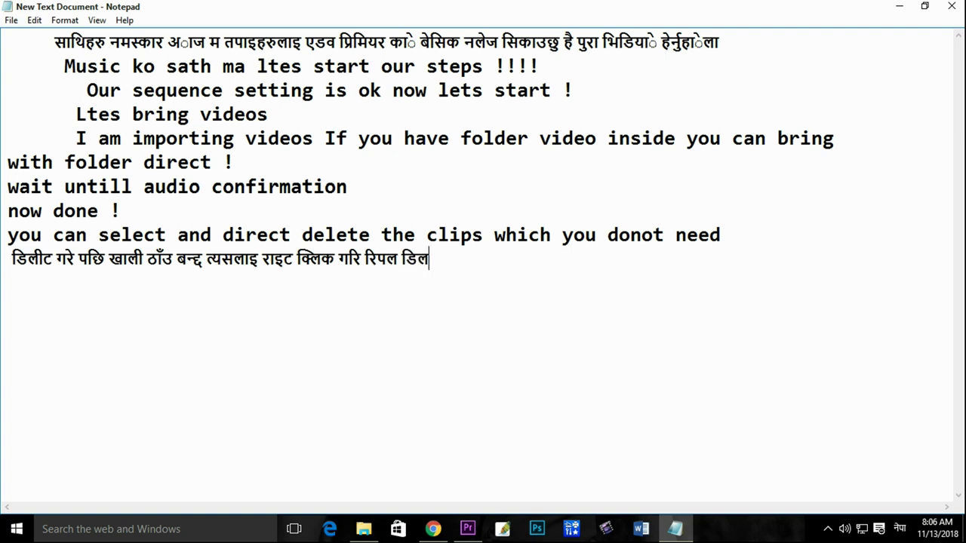
{"action": "type", "text": "ी"}
{"action": "type", "text": "ट गर्"}
{"action": "type", "text": "नुह"}
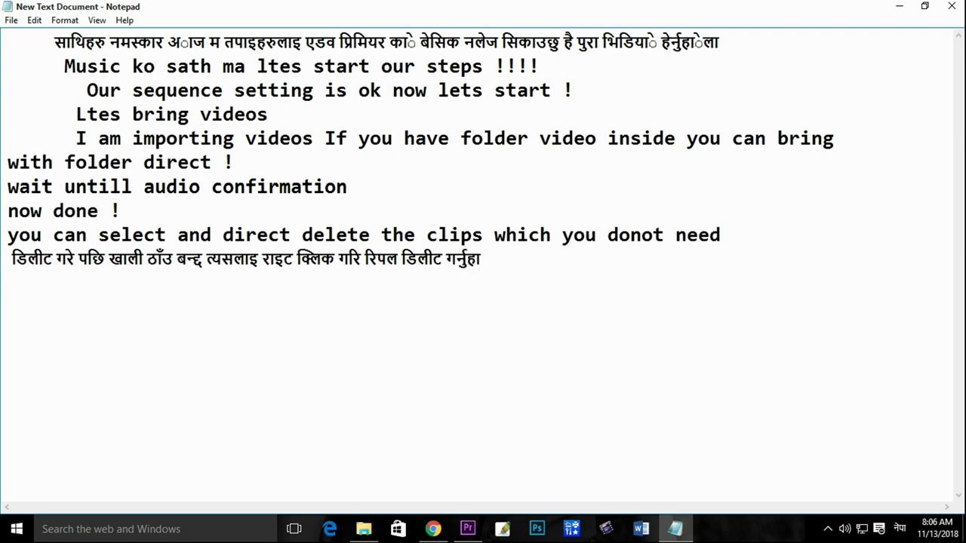
{"action": "type", "text": "ाेस"}
{"action": "type", "text": " ।"}
Step: Ripple delete the gap after clip 00026 so later clips shift left
{"action": "left_click", "coordinate": [903, 6]}
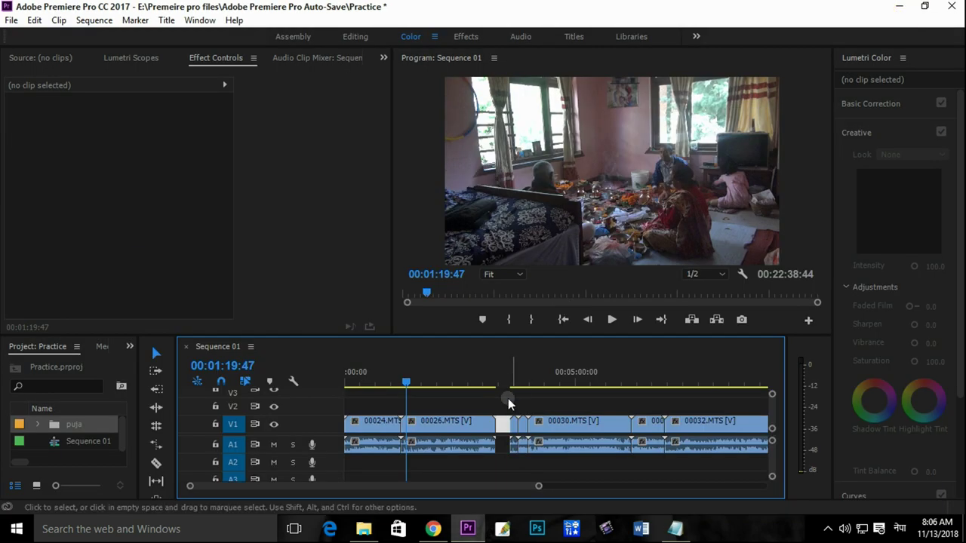
{"action": "right_click", "coordinate": [504, 423]}
{"action": "left_click", "coordinate": [553, 432]}
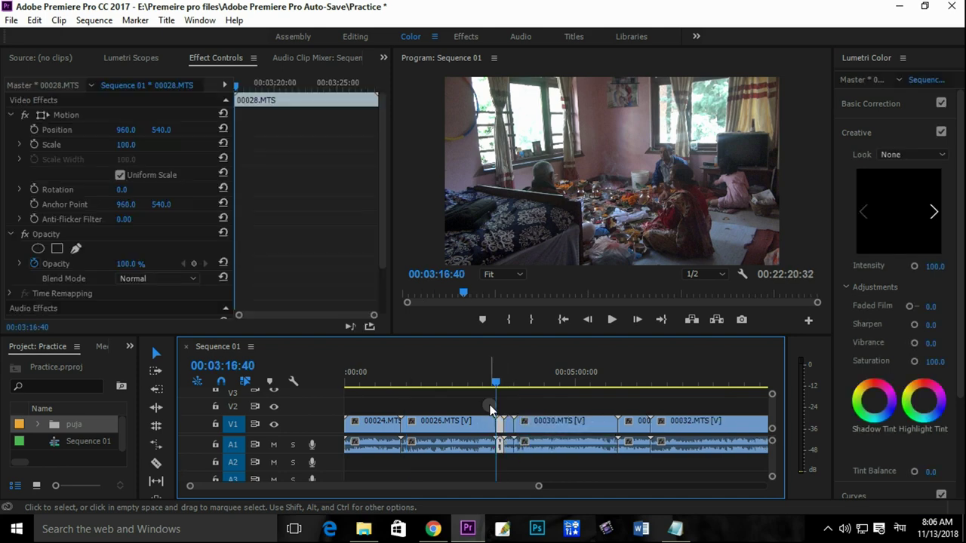
Step: Split clip 00026.MTS at about 00:02:11:20 with the Razor tool (C)
{"action": "left_click_drag", "start_coordinate": [494, 377], "coordinate": [446, 387]}
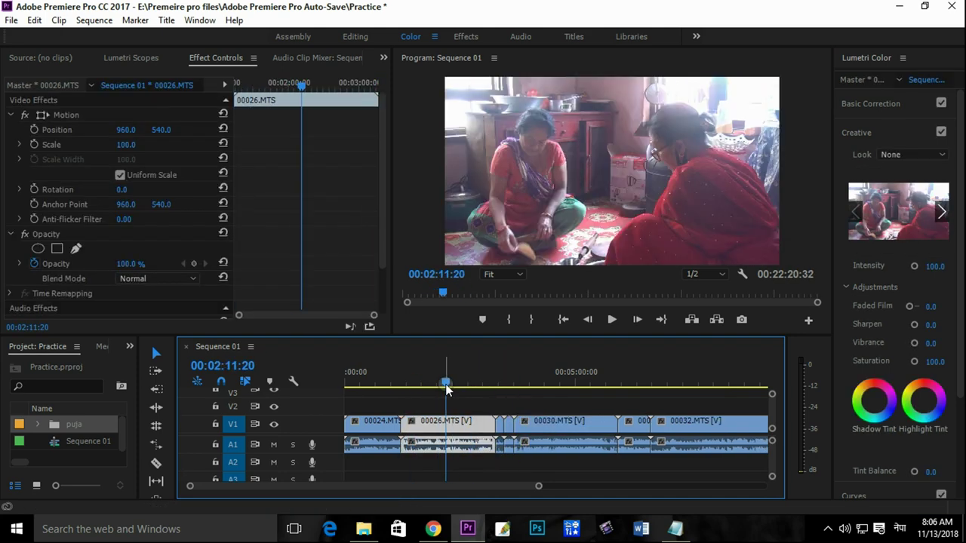
{"action": "key", "text": "c"}
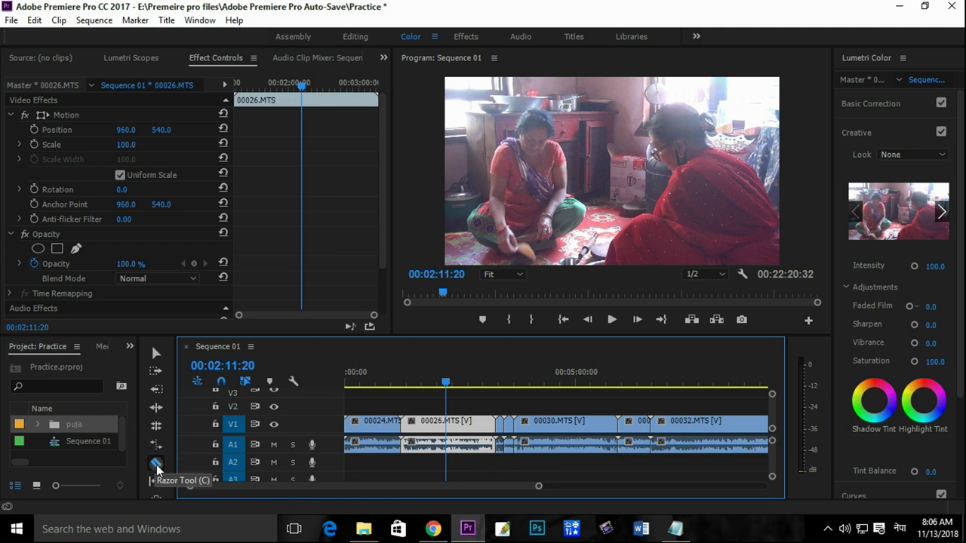
{"action": "left_click", "coordinate": [156, 465]}
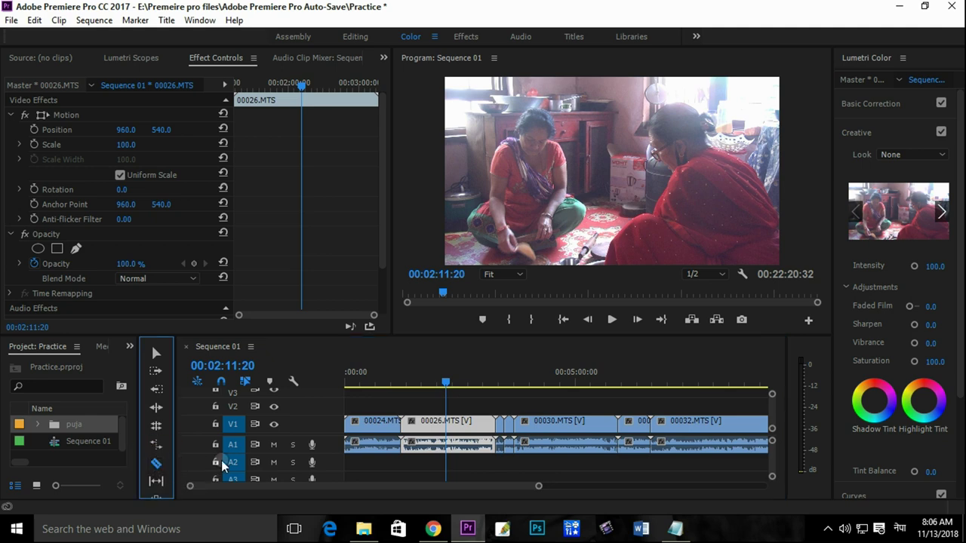
{"action": "left_click", "coordinate": [447, 421]}
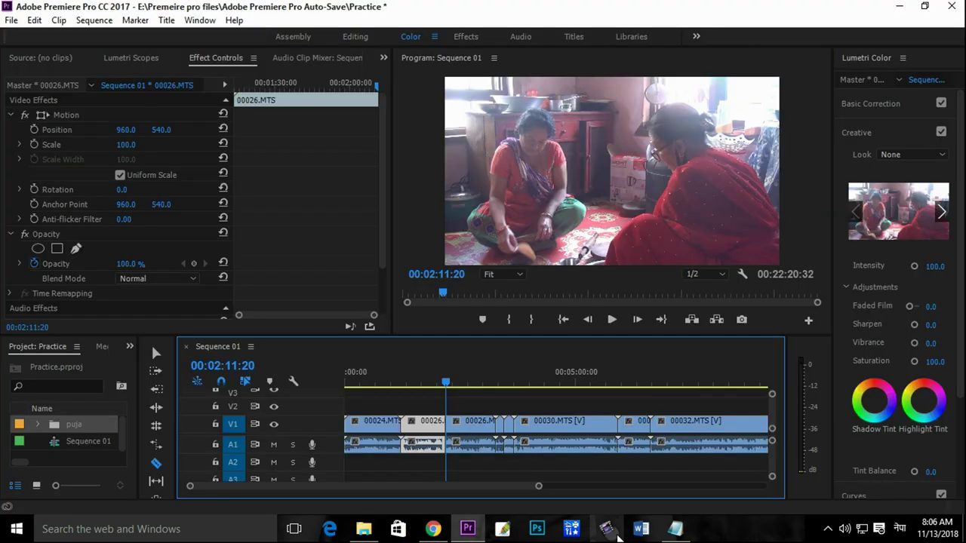
Step: Add a Nepali line noting the Razor tool and other tools sit on the left
{"action": "left_click", "coordinate": [678, 530]}
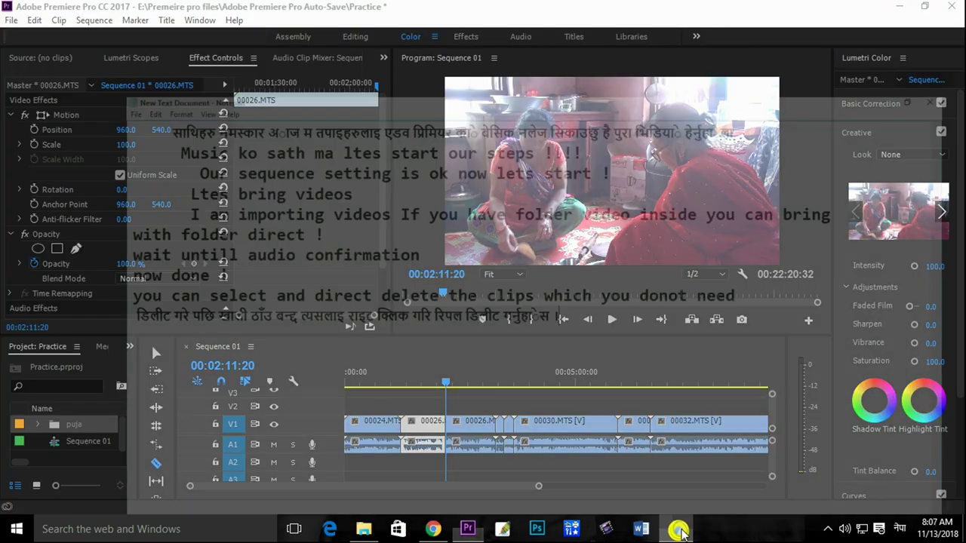
{"action": "key", "text": "Return"}
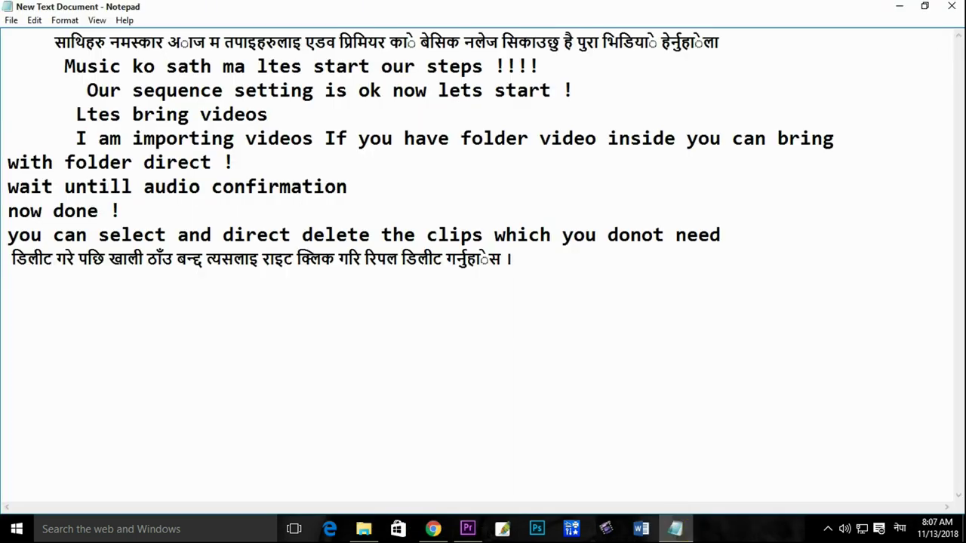
{"action": "type", "text": "रेज"}
{"action": "type", "text": "र"}
{"action": "type", "text": " टुल त"}
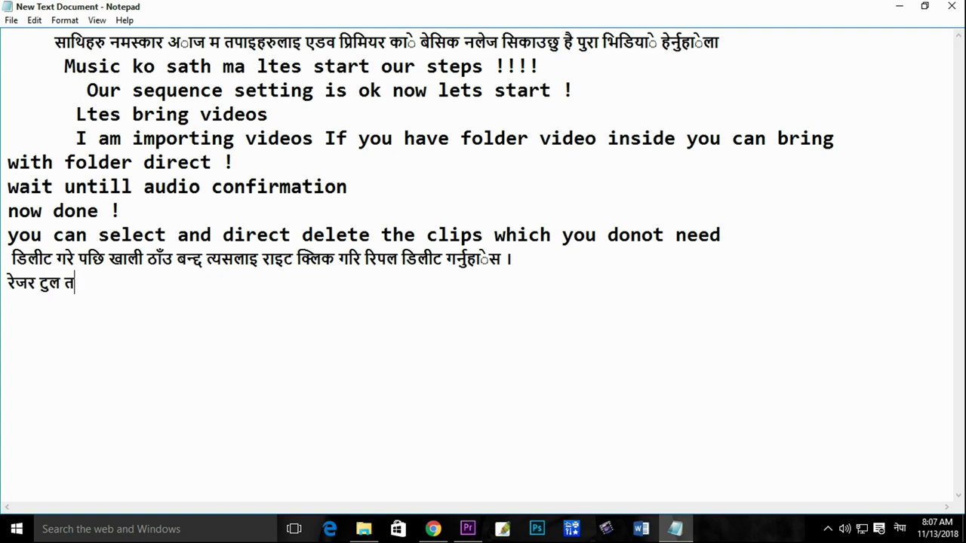
{"action": "type", "text": "पाइको "}
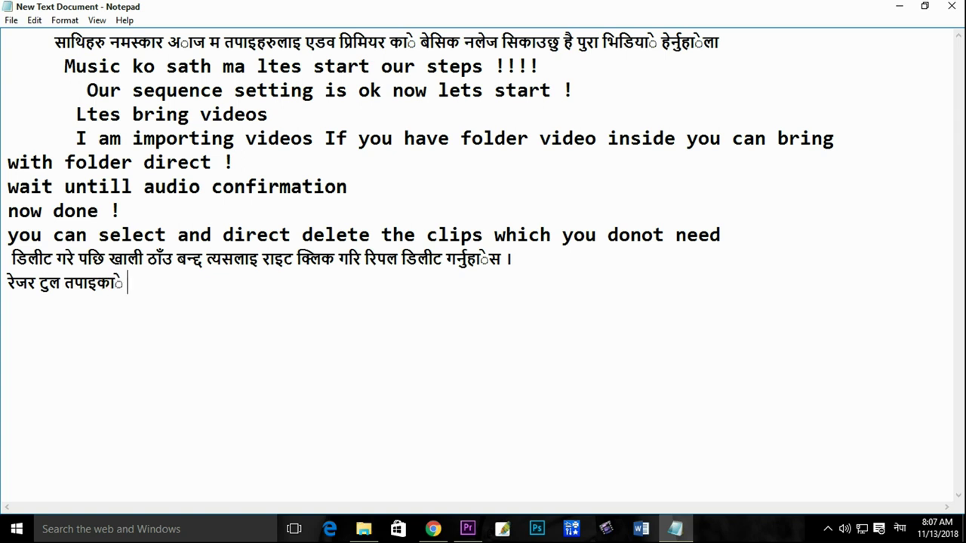
{"action": "type", "text": "ल"}
{"action": "type", "text": "फ"}
{"action": "type", "text": "्टमा"}
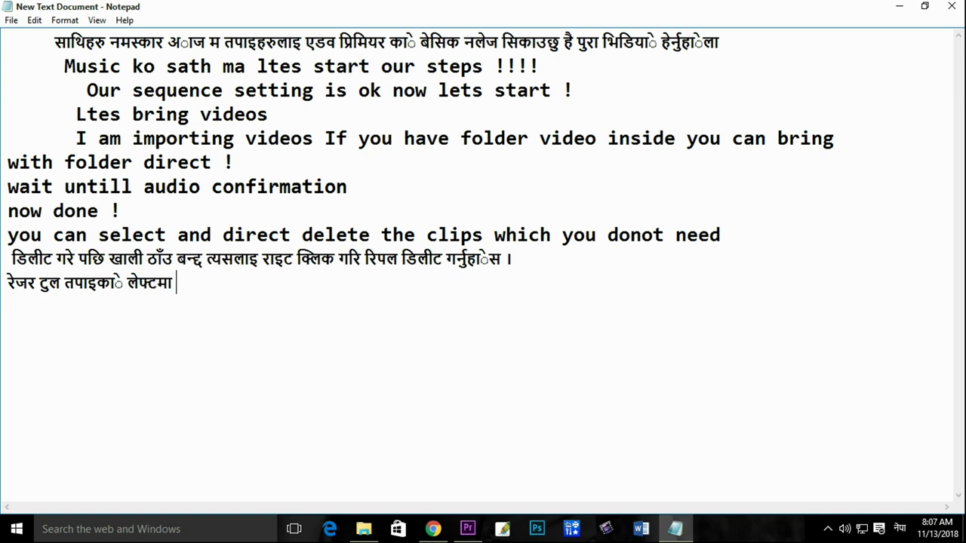
{"action": "type", "text": " छअ"}
{"action": "type", "text": "रु ट"}
{"action": "type", "text": "ुल्स"}
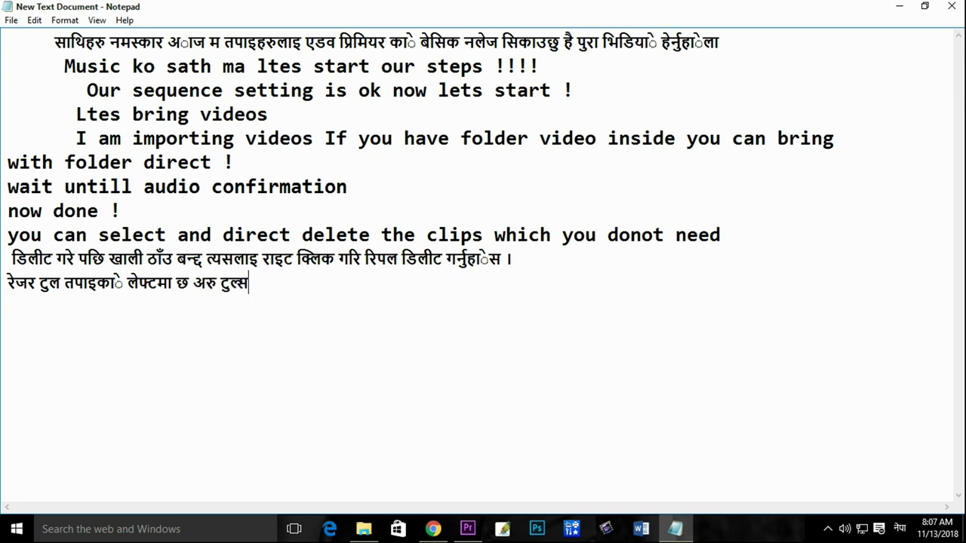
{"action": "type", "text": "ह"}
{"action": "type", "text": "रु पनि "}
{"action": "type", "text": "छन"}
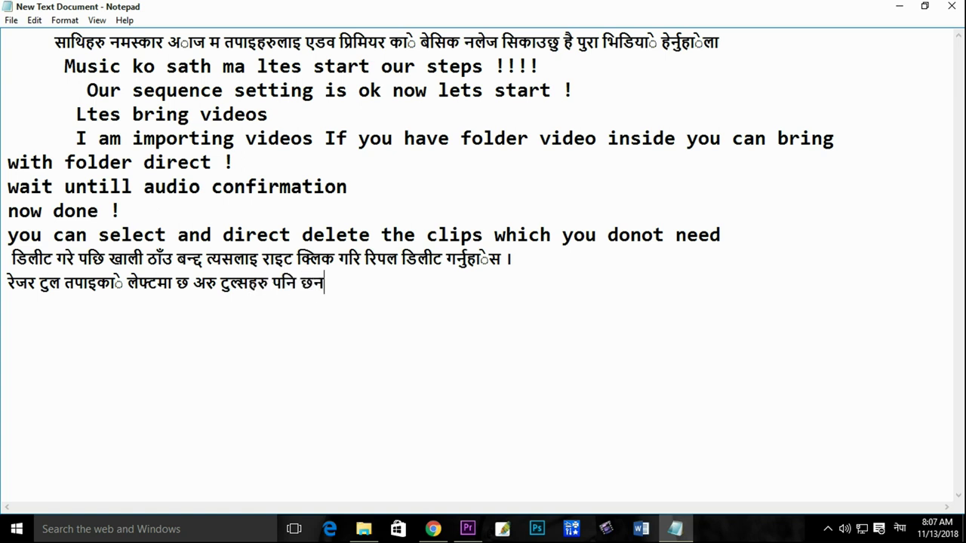
{"action": "type", "text": " ह"}
{"action": "type", "text": "नर"}
{"action": "key", "text": "BackSpace"}
{"action": "key", "text": "BackSpace"}
{"action": "type", "text": "र्"}
{"action": "type", "text": "नुहे"}
{"action": "type", "text": "ोस"}
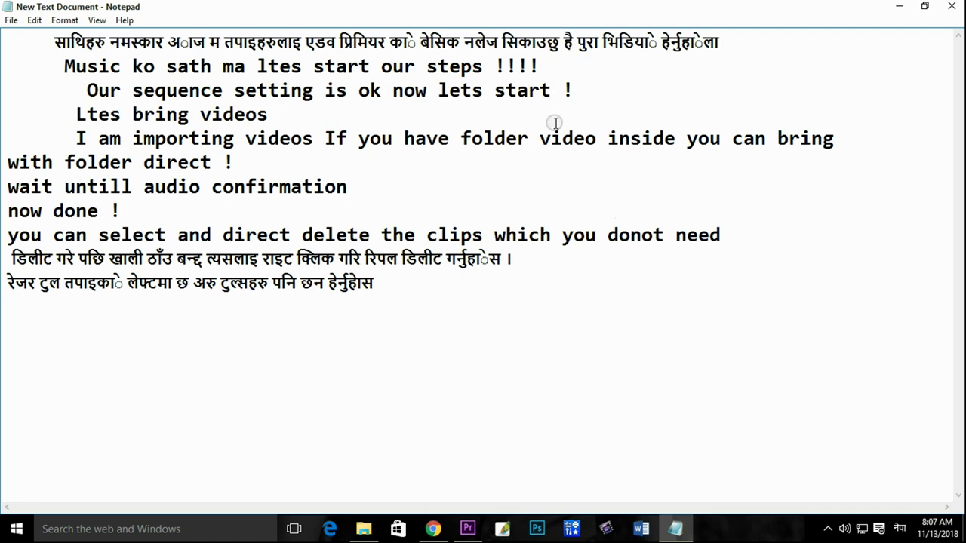
Step: Make six Razor cuts across clips 00026, 00030 and the later clips near the timeline end
{"action": "left_click", "coordinate": [900, 6]}
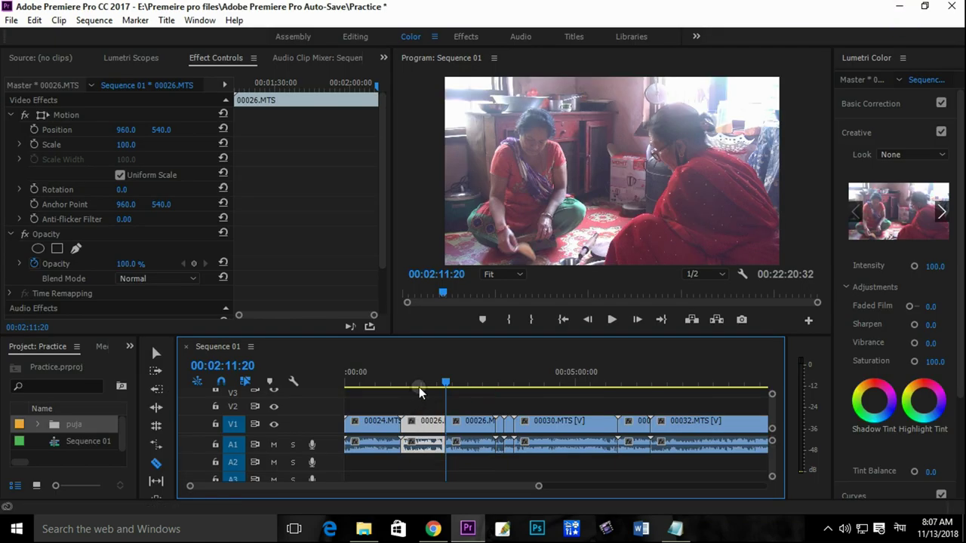
{"action": "left_click", "coordinate": [154, 466]}
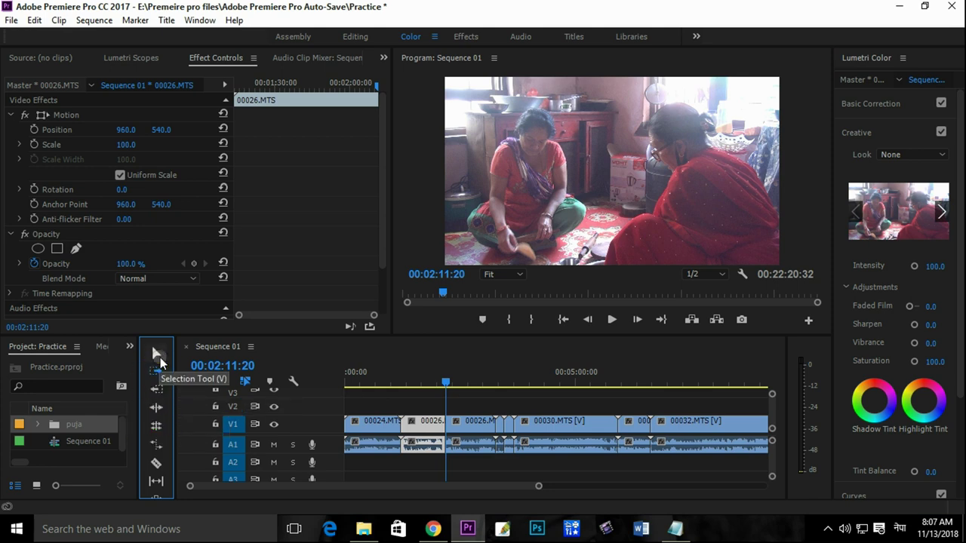
{"action": "left_click", "coordinate": [155, 353]}
{"action": "left_click", "coordinate": [157, 463]}
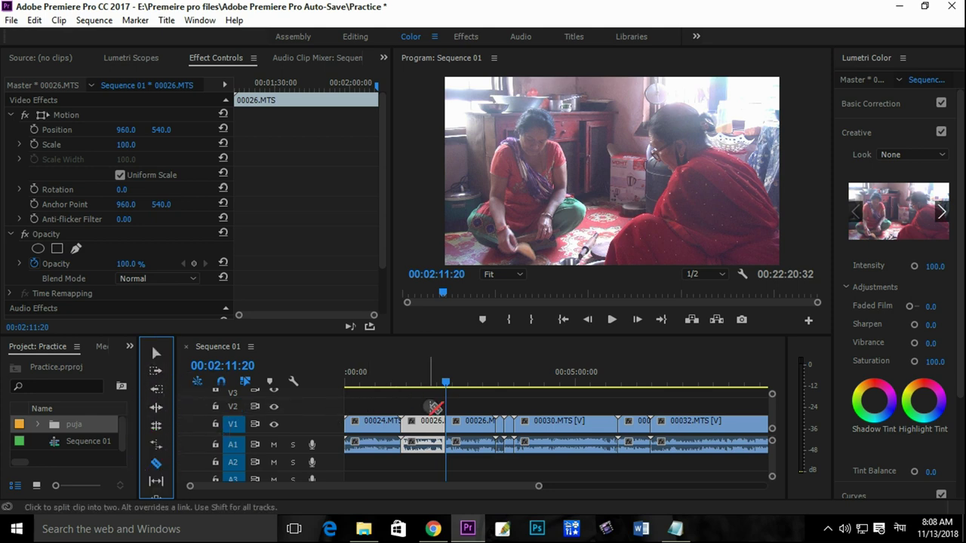
{"action": "left_click", "coordinate": [467, 420]}
{"action": "left_click", "coordinate": [559, 420]}
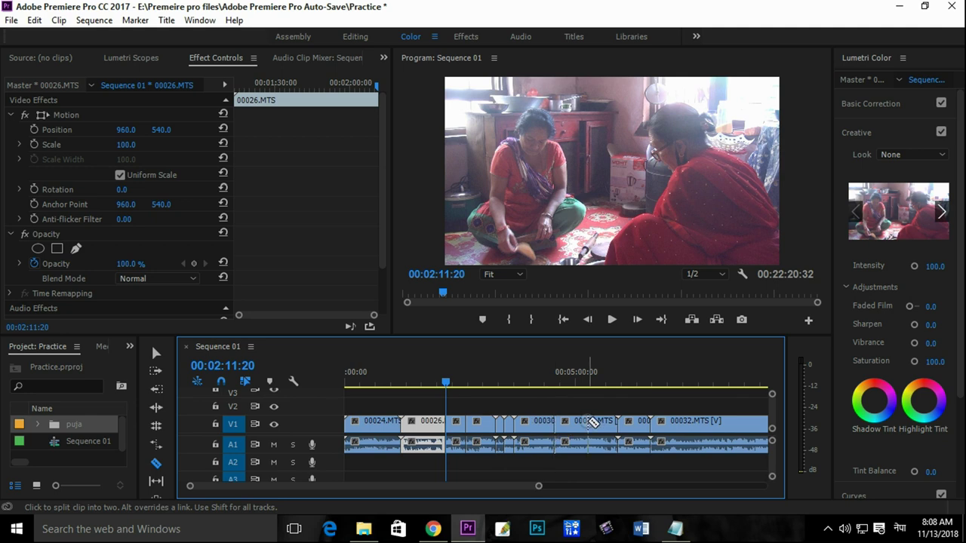
{"action": "left_click", "coordinate": [599, 420]}
{"action": "left_click", "coordinate": [637, 424]}
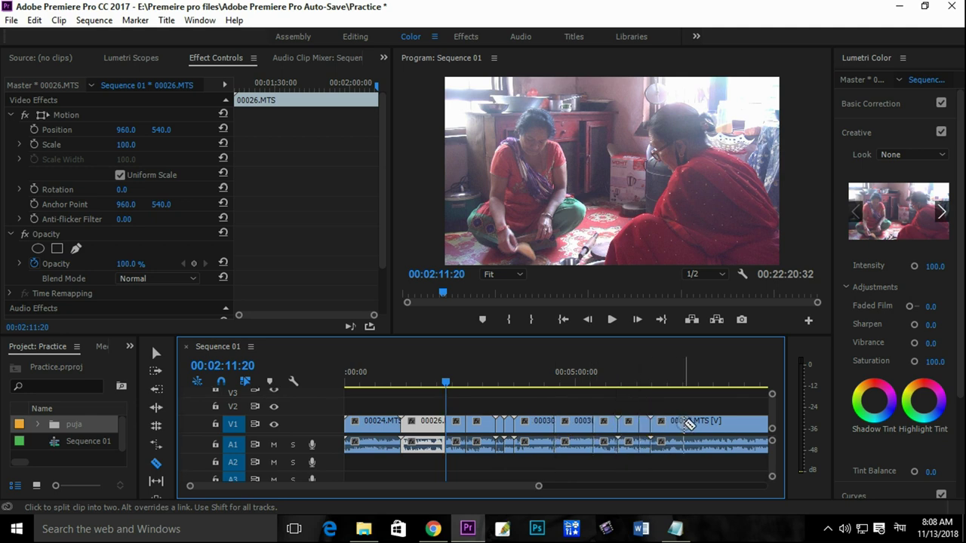
{"action": "left_click", "coordinate": [685, 424]}
{"action": "left_click", "coordinate": [715, 424]}
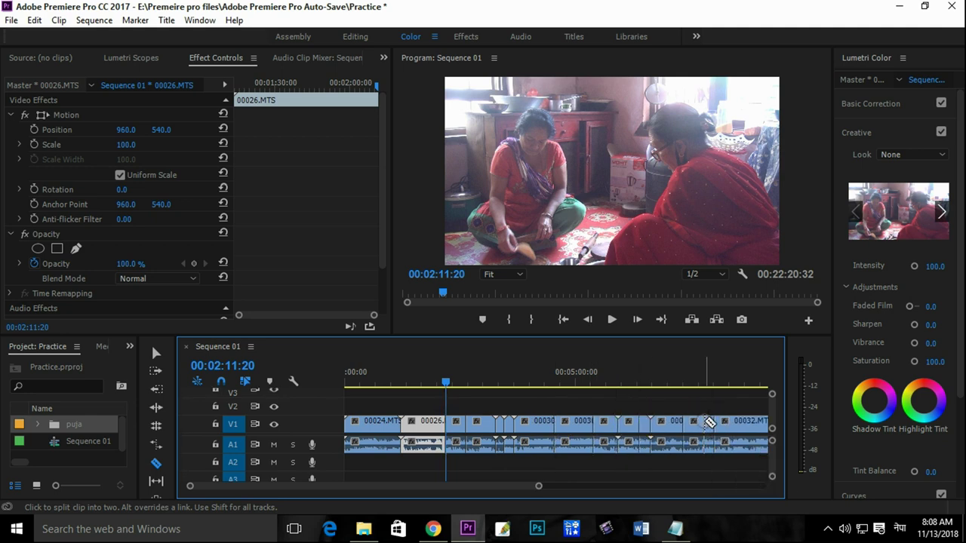
Step: Type the new Nepali line 'अावस्यकता अनुसार रेजरले काटेर फ्याक्नहोस'
{"action": "left_click", "coordinate": [674, 529]}
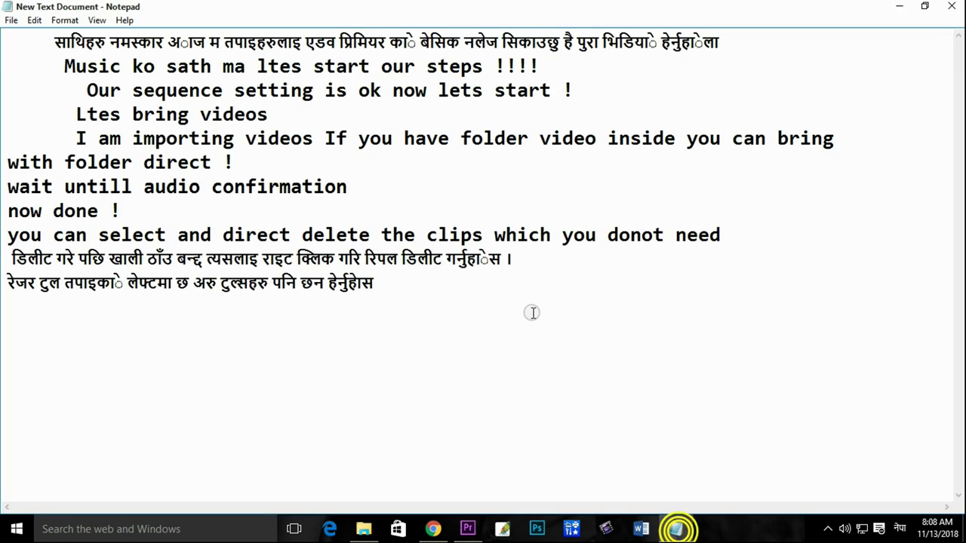
{"action": "key", "text": "Return"}
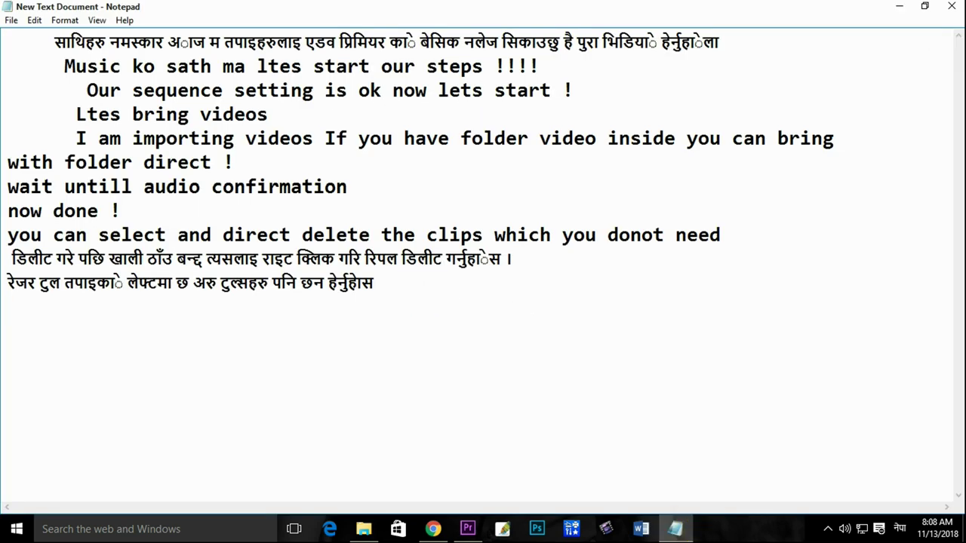
{"action": "type", "text": "अाव"}
{"action": "type", "text": "स्यक"}
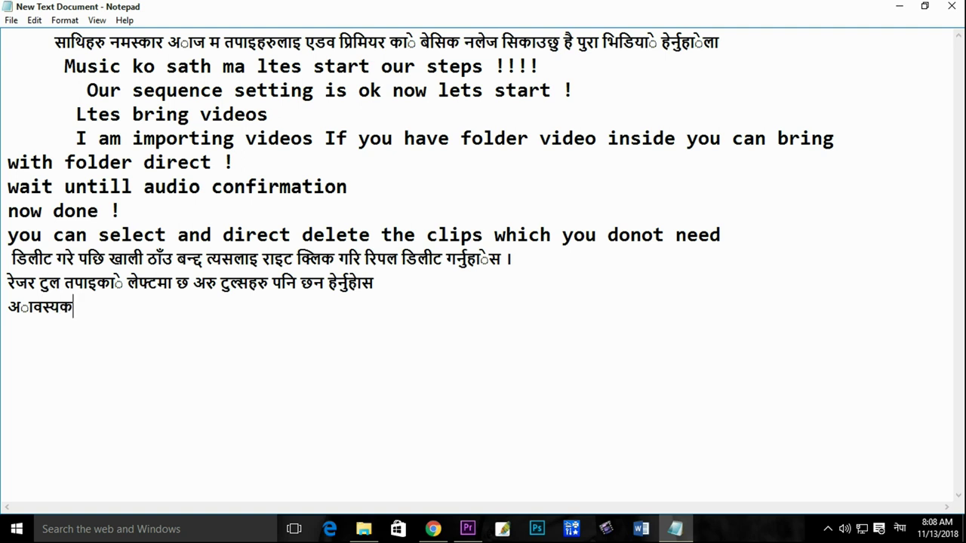
{"action": "type", "text": "ता अ"}
{"action": "type", "text": "नुा"}
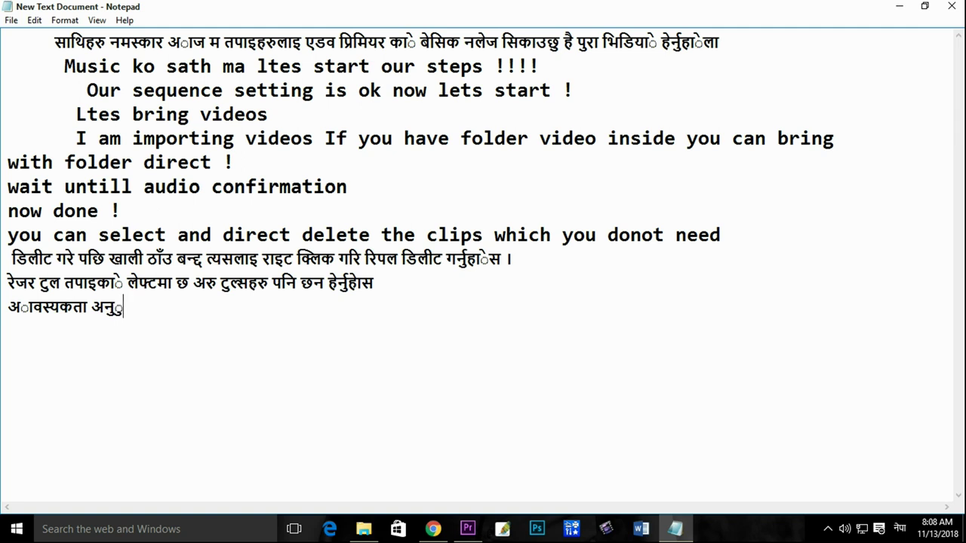
{"action": "key", "text": "BackSpace"}
{"action": "type", "text": "सार र"}
{"action": "type", "text": "जरले"}
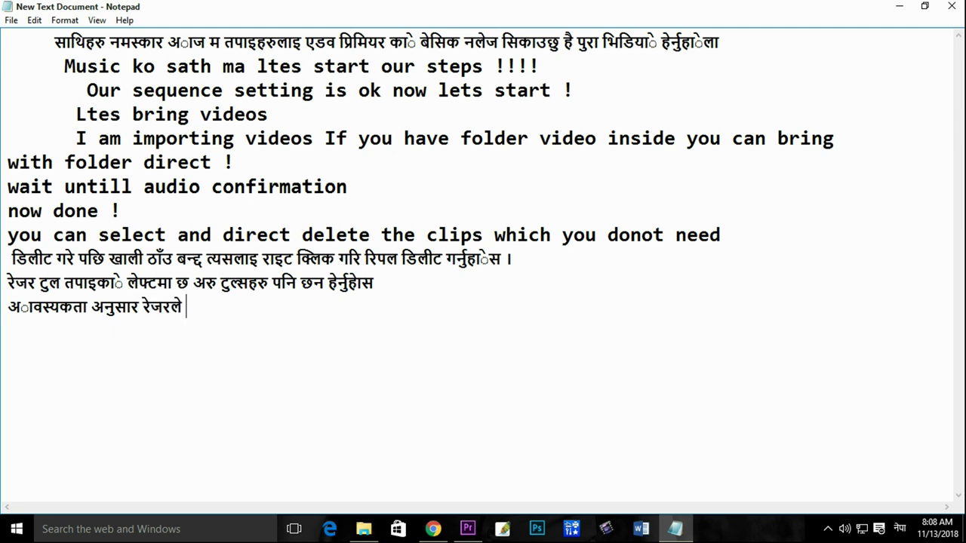
{"action": "type", "text": " का"}
{"action": "type", "text": "ट"}
{"action": "type", "text": "न"}
{"action": "key", "text": "BackSpace"}
{"action": "key", "text": "BackSpace"}
{"action": "type", "text": "छ"}
{"action": "key", "text": "BackSpace"}
{"action": "type", "text": "ट"}
{"action": "type", "text": "ेर"}
{"action": "type", "text": " फ्य"}
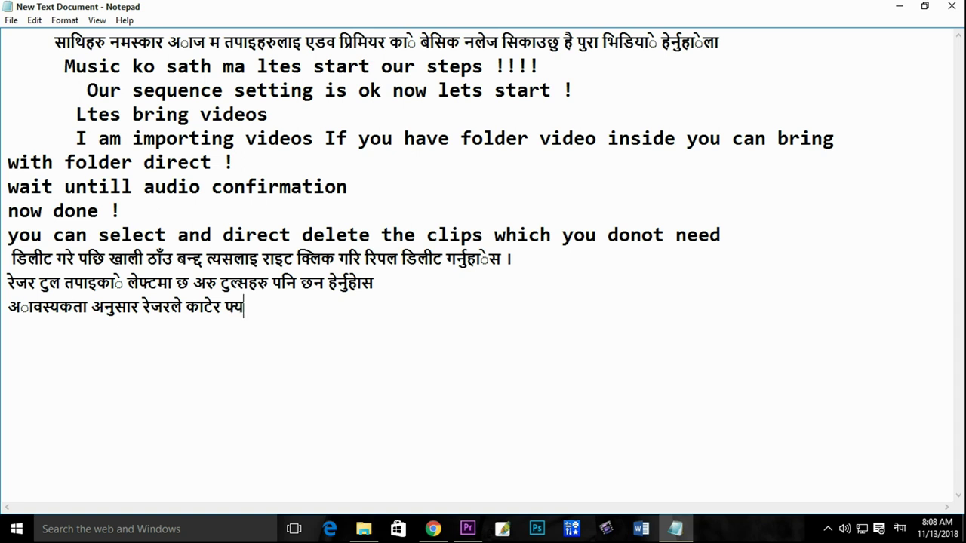
{"action": "type", "text": "ा"}
{"action": "key", "text": "BackSpace"}
{"action": "key", "text": "BackSpace"}
{"action": "key", "text": "BackSpace"}
{"action": "type", "text": "क्न"}
{"action": "key", "text": "Return"}
{"action": "key", "text": "BackSpace"}
{"action": "type", "text": "हु"}
{"action": "type", "text": "स"}
{"action": "key", "text": "BackSpace"}
{"action": "type", "text": "ोस"}
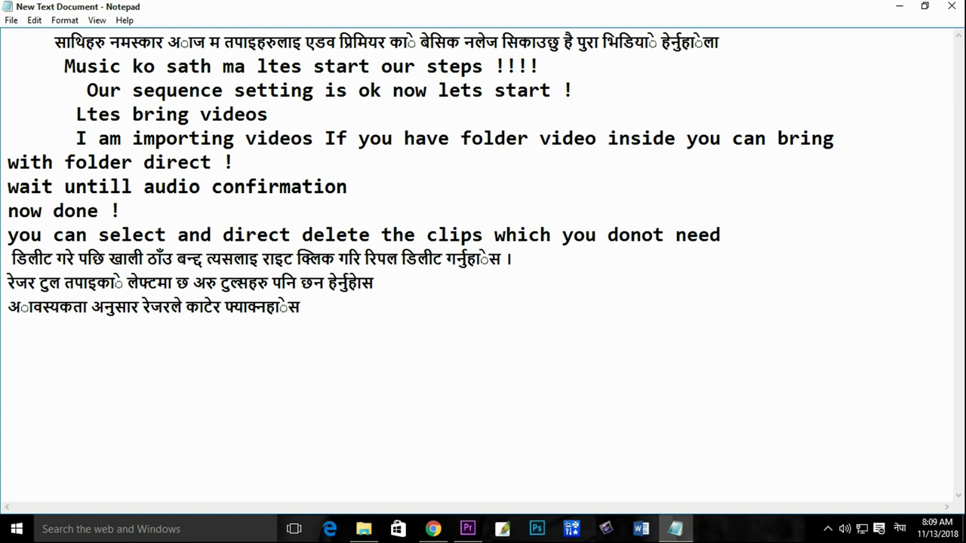
Step: Delete the two short razor-cut pieces after clip 00026 using the Selection tool
{"action": "left_click", "coordinate": [897, 7]}
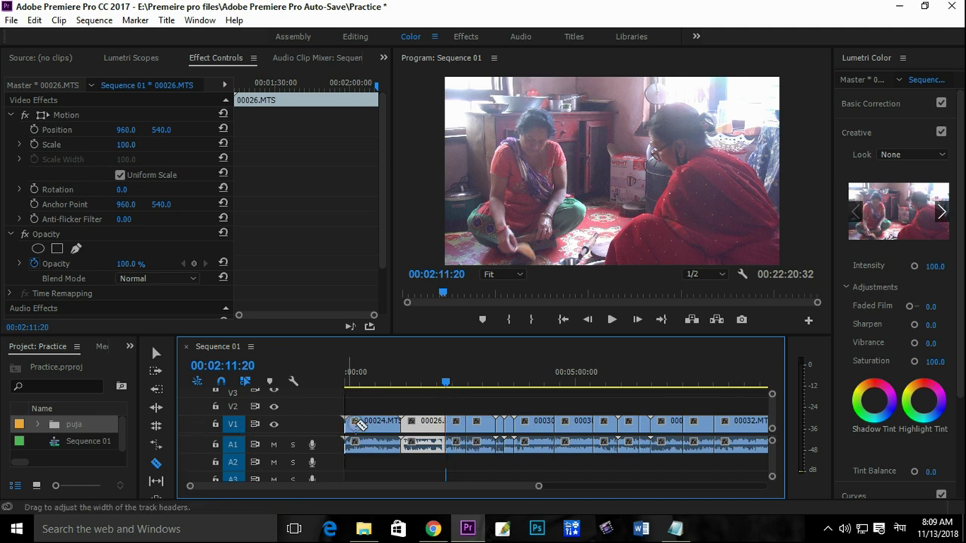
{"action": "left_click", "coordinate": [155, 352]}
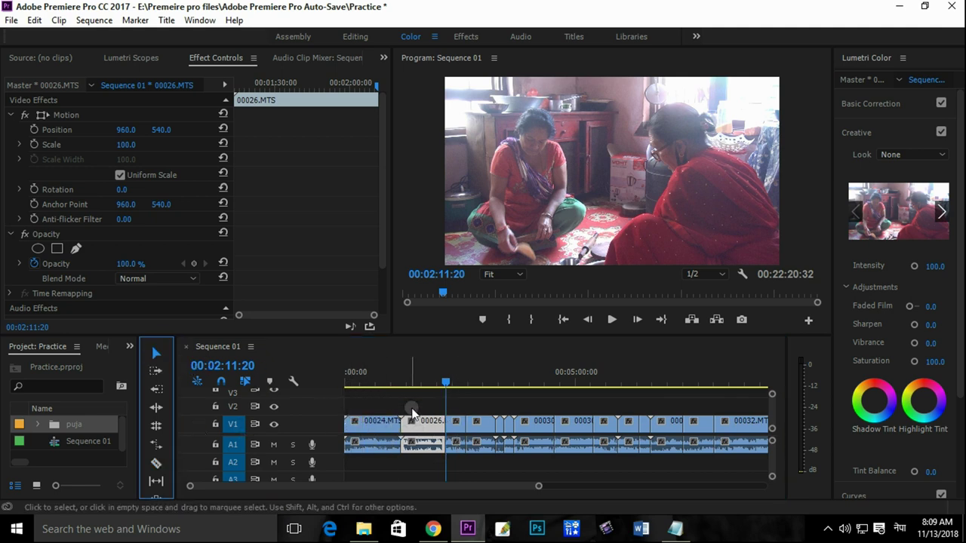
{"action": "left_click", "coordinate": [456, 427]}
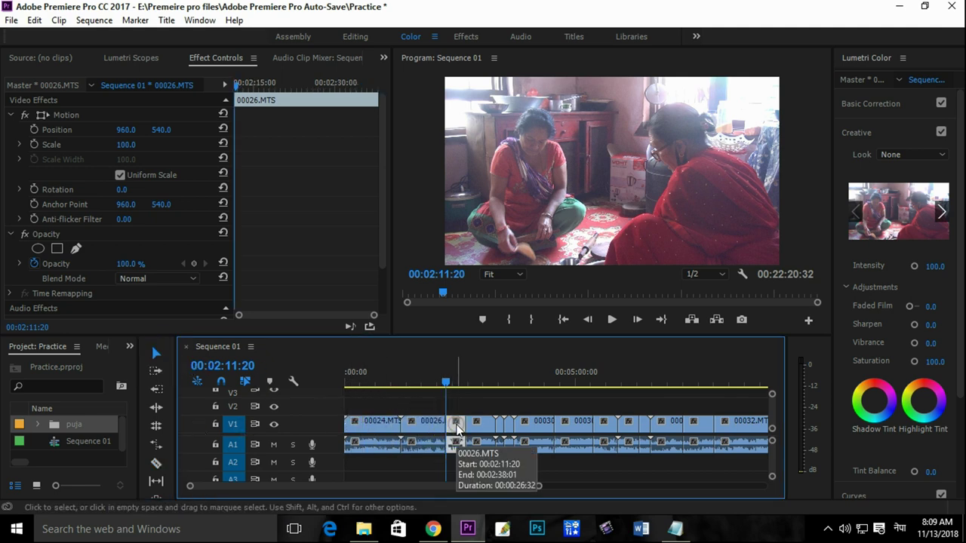
{"action": "key", "text": "Delete"}
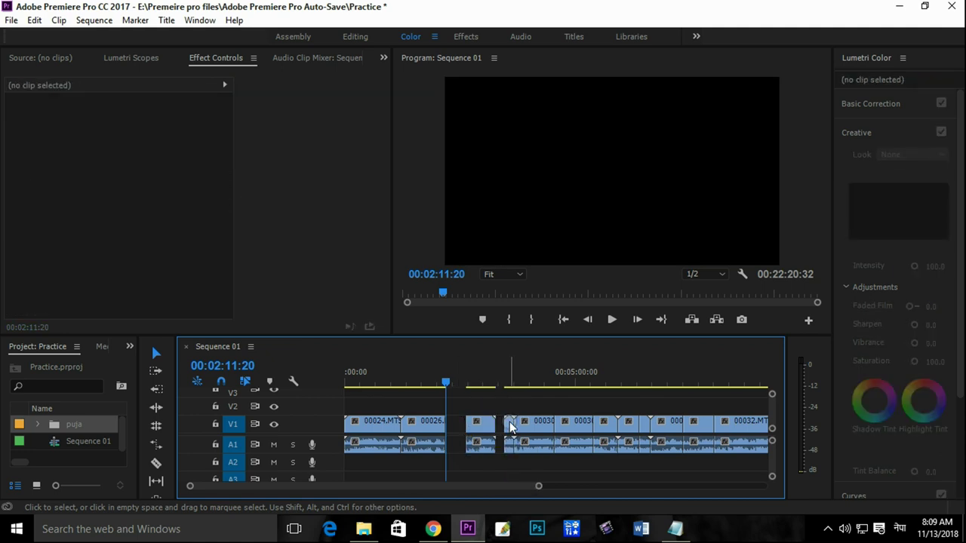
{"action": "left_click", "coordinate": [500, 427]}
{"action": "key", "text": "Delete"}
Step: Ripple delete the leftover gaps and enlarge the V1 track to show thumbnails
{"action": "right_click", "coordinate": [451, 426]}
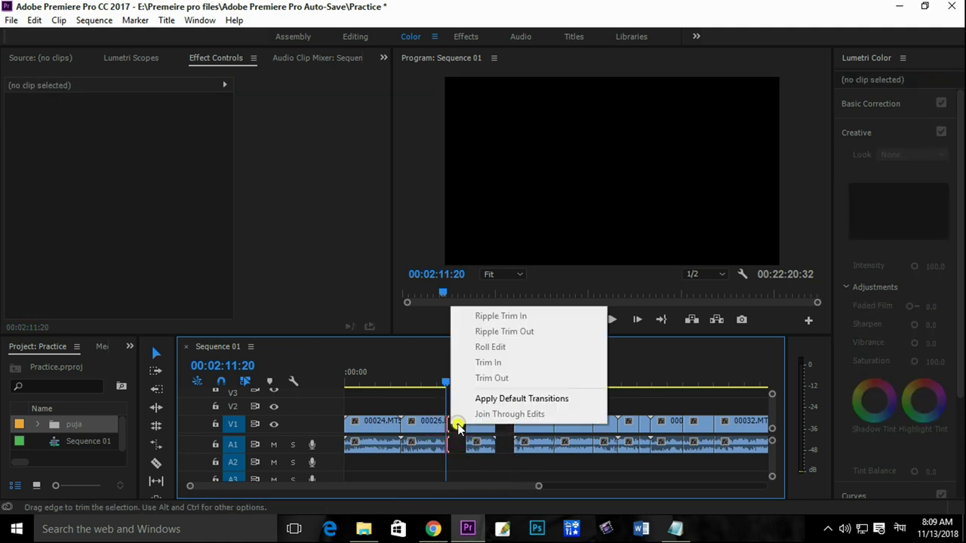
{"action": "left_click", "coordinate": [456, 430]}
{"action": "right_click", "coordinate": [462, 431]}
{"action": "left_click", "coordinate": [504, 433]}
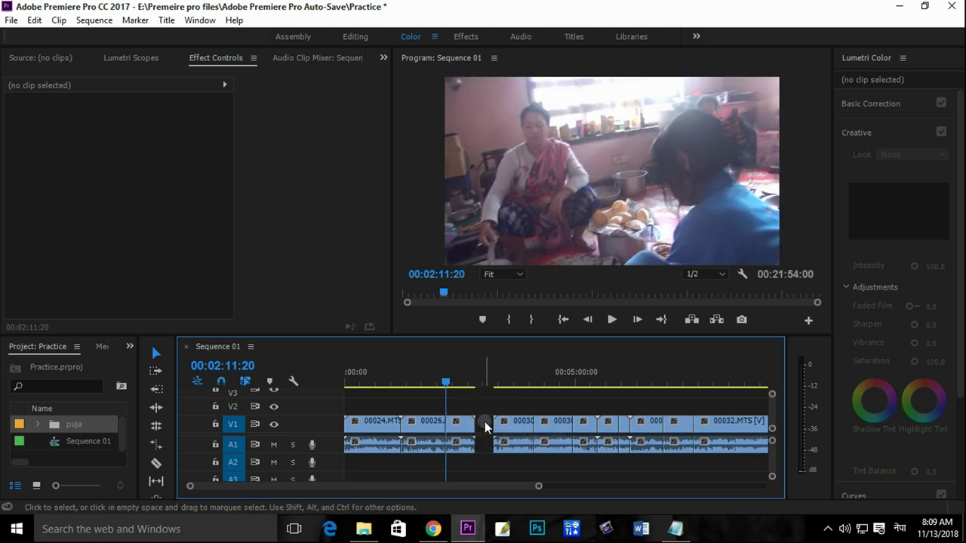
{"action": "right_click", "coordinate": [491, 427]}
{"action": "left_click", "coordinate": [521, 432]}
{"action": "double_click", "coordinate": [332, 429]}
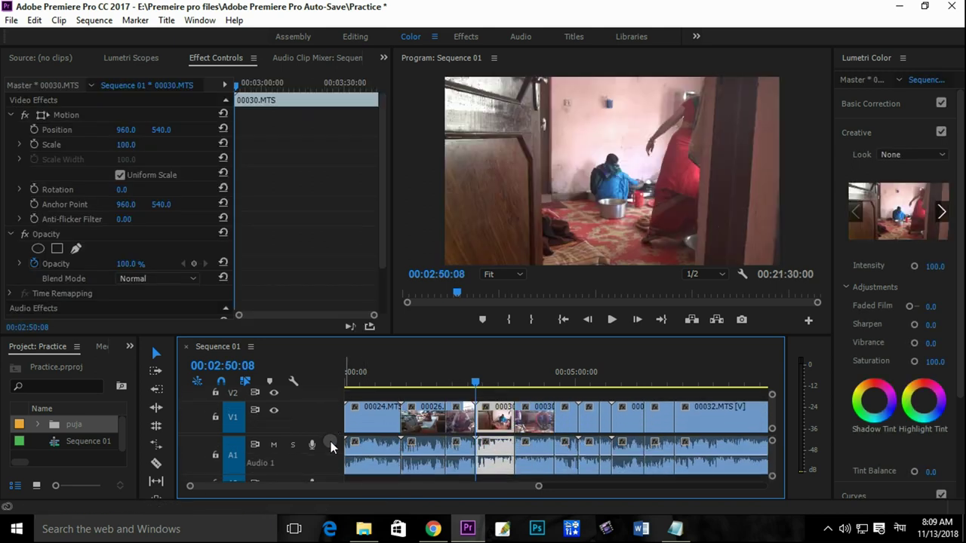
Step: Toggle the A1 audio track height, leaving it enlarged
{"action": "double_click", "coordinate": [330, 445]}
{"action": "double_click", "coordinate": [331, 445]}
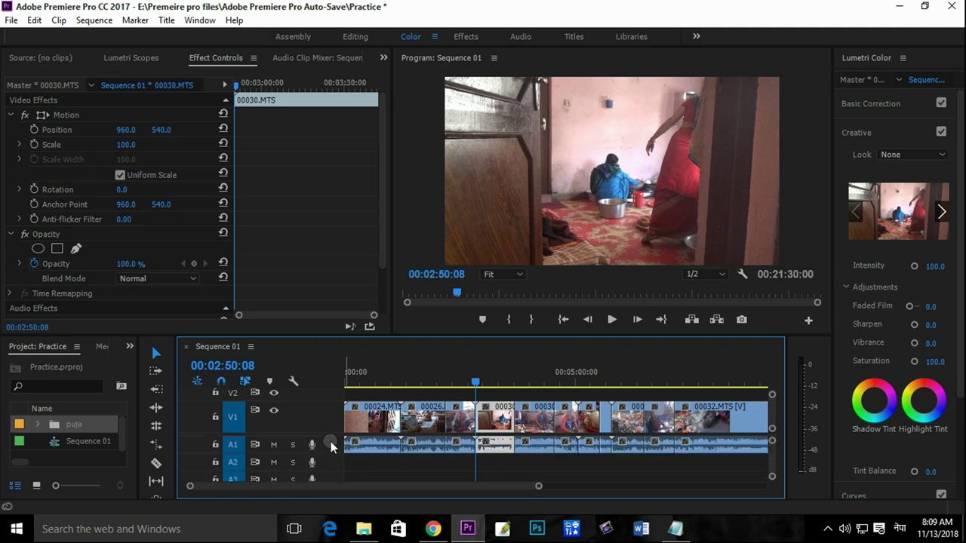
{"action": "double_click", "coordinate": [330, 444]}
{"action": "double_click", "coordinate": [331, 445]}
{"action": "double_click", "coordinate": [330, 444]}
{"action": "double_click", "coordinate": [330, 444]}
{"action": "double_click", "coordinate": [330, 444]}
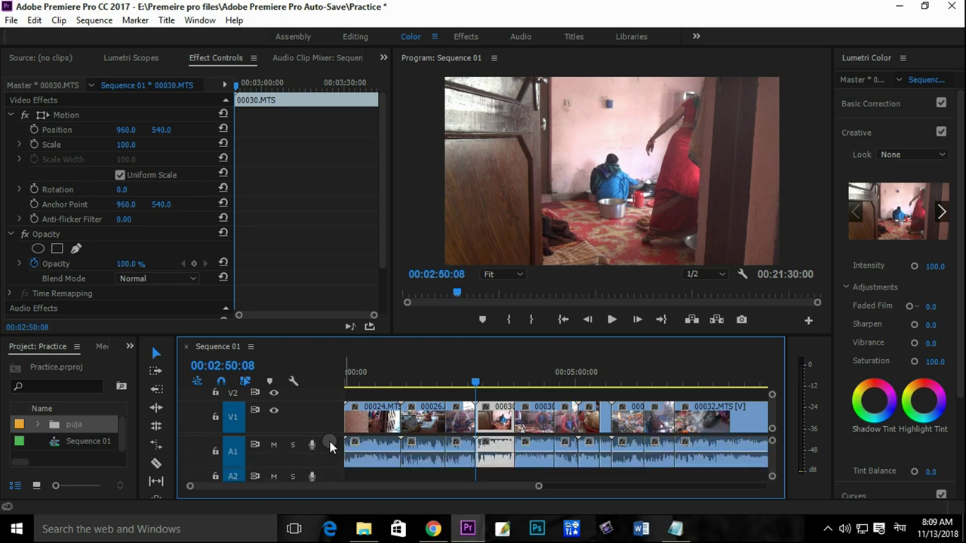
Step: Expand the Video 1 track so its clip thumbnails are visible
{"action": "double_click", "coordinate": [326, 415]}
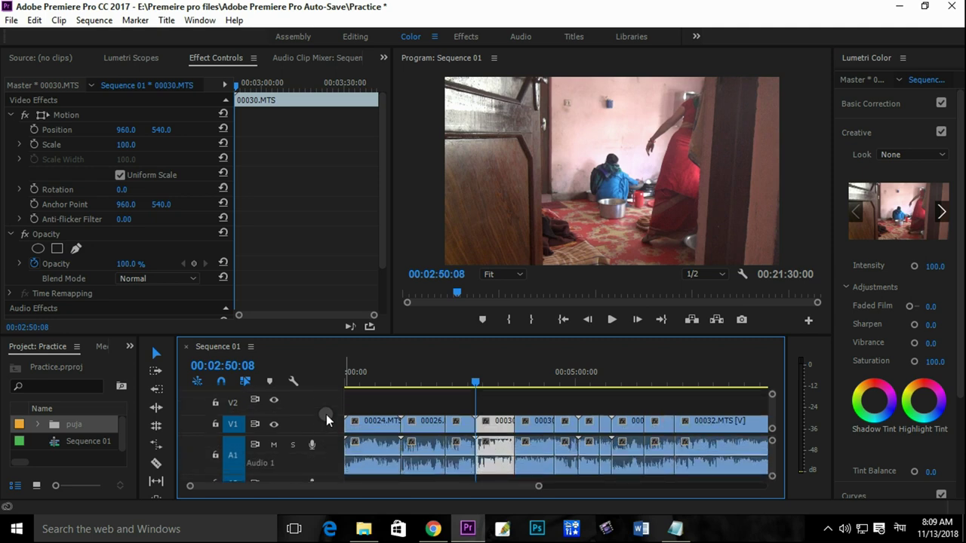
{"action": "double_click", "coordinate": [324, 422]}
{"action": "double_click", "coordinate": [323, 422]}
{"action": "double_click", "coordinate": [323, 421]}
{"action": "double_click", "coordinate": [323, 422]}
{"action": "double_click", "coordinate": [324, 421]}
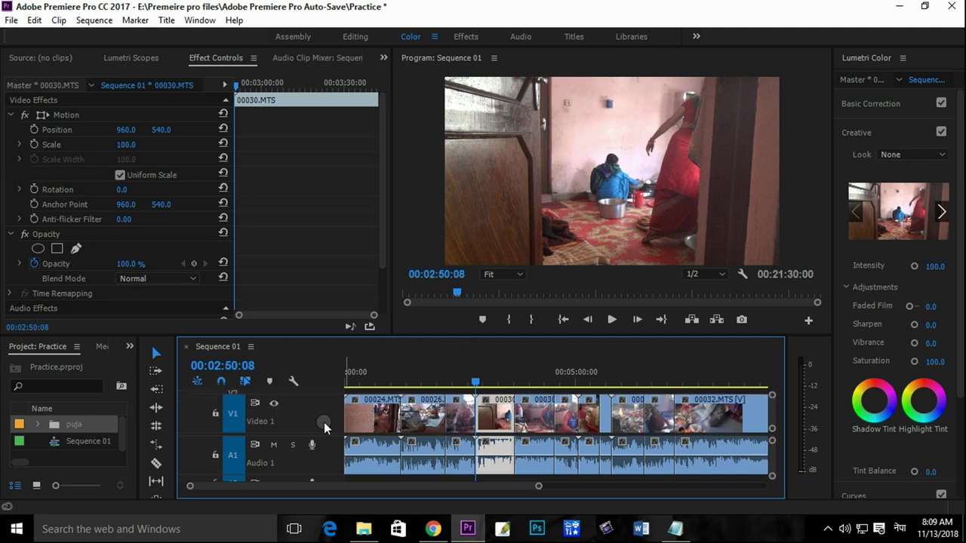
{"action": "double_click", "coordinate": [324, 421]}
{"action": "double_click", "coordinate": [324, 422]}
{"action": "double_click", "coordinate": [323, 422]}
{"action": "double_click", "coordinate": [324, 422]}
Step: Delete the short clip near the five-minute mark and ripple-delete its gap by clip 00031
{"action": "left_click", "coordinate": [567, 413]}
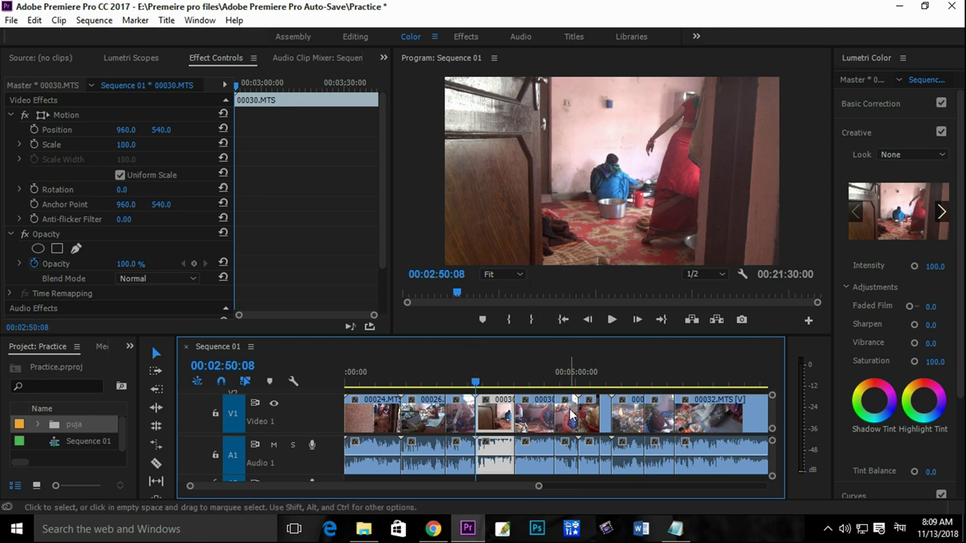
{"action": "key", "text": "Delete"}
{"action": "right_click", "coordinate": [570, 414]}
{"action": "left_click", "coordinate": [596, 412]}
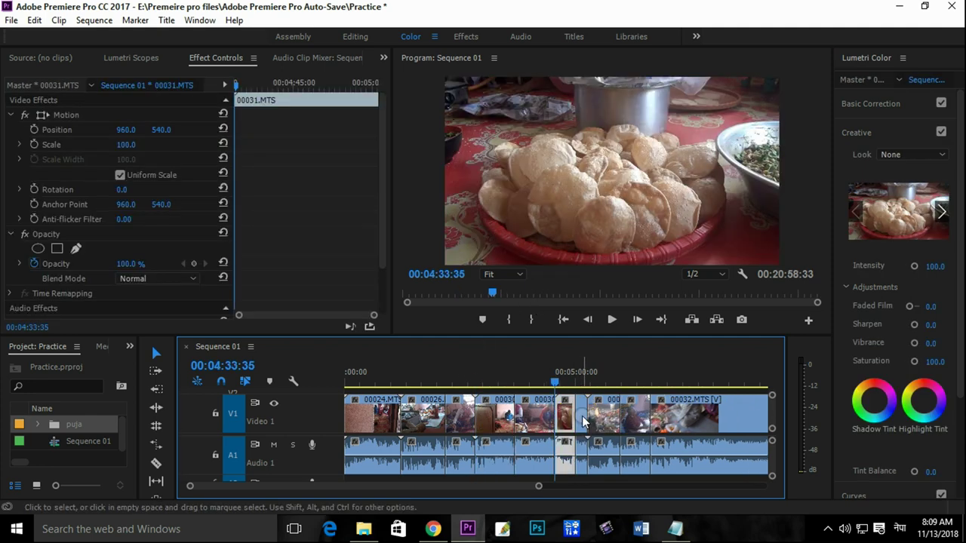
{"action": "left_click", "coordinate": [589, 417]}
{"action": "right_click", "coordinate": [590, 418]}
{"action": "left_click", "coordinate": [565, 401]}
Step: Zoom the timeline out to the whole sequence and back in, then return to Notepad
{"action": "key", "text": "minus"}
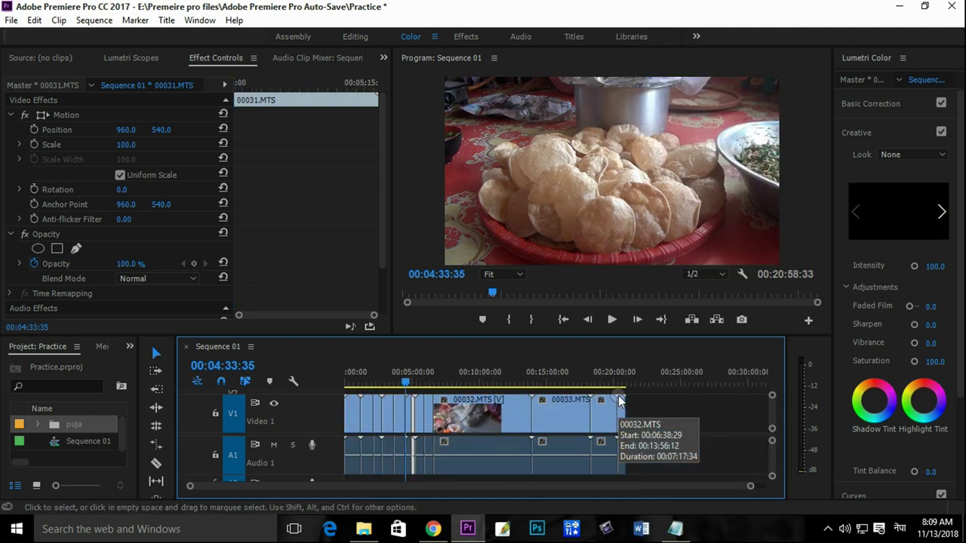
{"action": "key", "text": "equal"}
{"action": "key", "text": "equal"}
{"action": "left_click", "coordinate": [674, 527]}
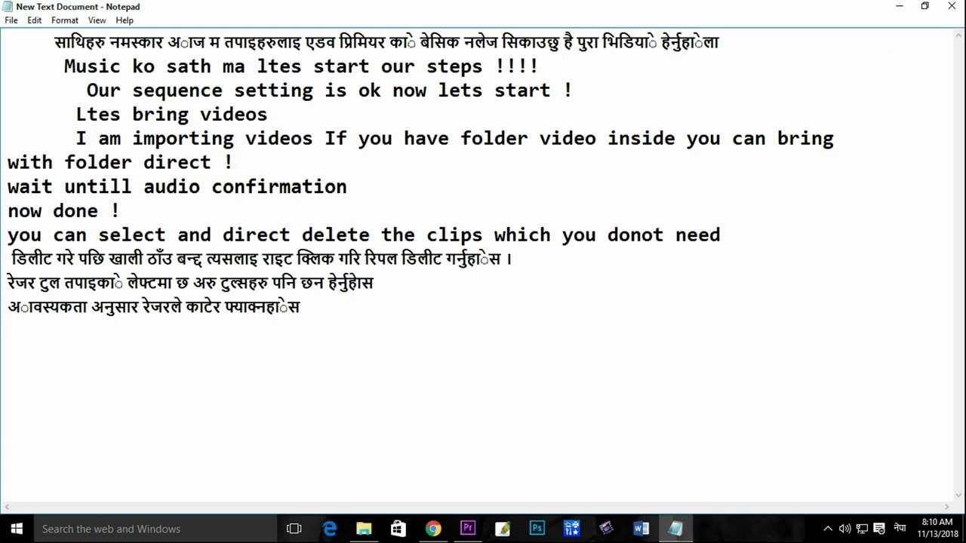
Step: On a new line, type the Nepali note about pressing keyboard plus/minus to zoom the project in and out
{"action": "key", "text": "Return"}
{"action": "type", "text": "प"}
{"action": "type", "text": "्ल"}
{"action": "type", "text": "स मा"}
{"action": "type", "text": "इ"}
{"action": "type", "text": "नस "}
{"action": "type", "text": "क"}
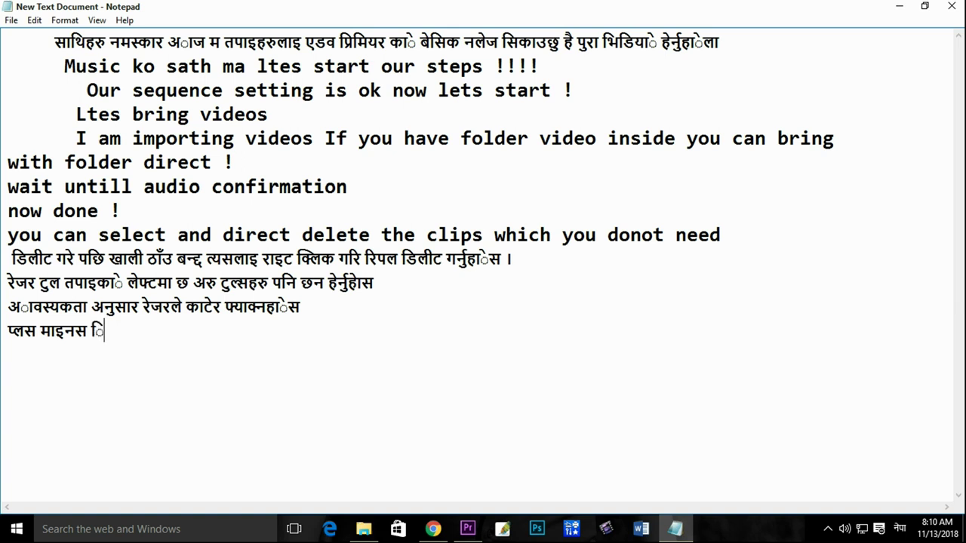
{"action": "type", "text": "ि"}
{"action": "key", "text": "BackSpace"}
{"action": "key", "text": "BackSpace"}
{"action": "type", "text": "किवाे"}
{"action": "type", "text": "र्"}
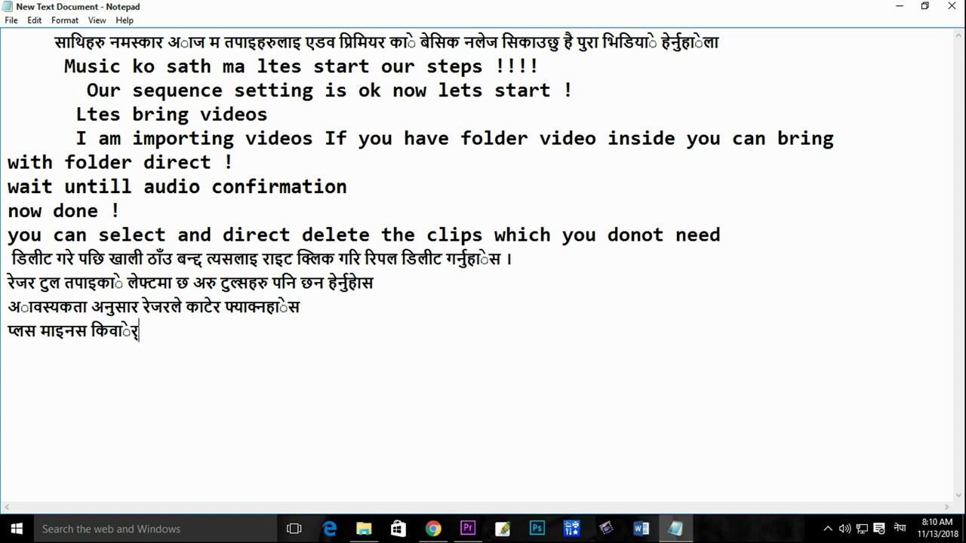
{"action": "type", "text": "ड"}
{"action": "type", "text": "बा"}
{"action": "type", "text": "ट"}
{"action": "type", "text": "थि"}
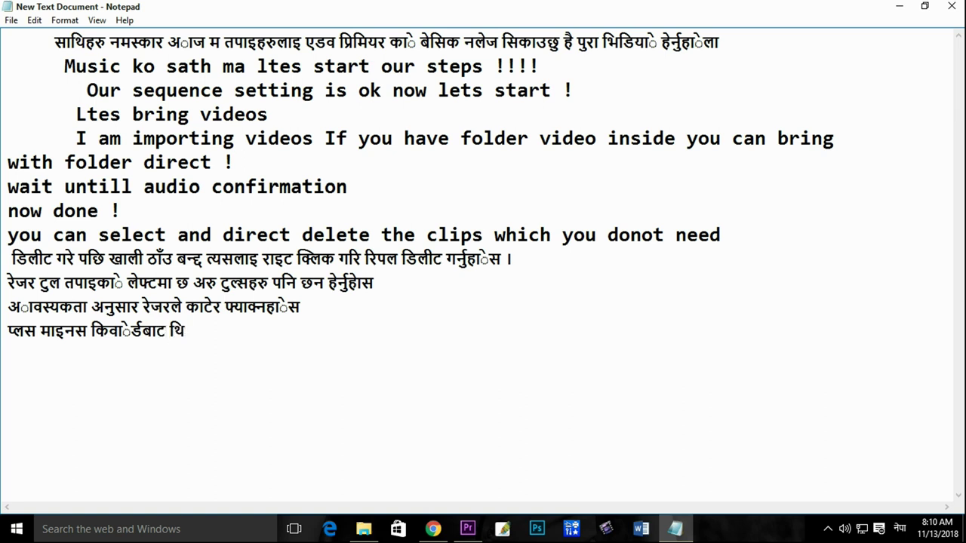
{"action": "type", "text": "चे"}
{"action": "type", "text": "र प"}
{"action": "type", "text": "र"}
{"action": "key", "text": "BackSpace"}
{"action": "type", "text": "ोजे"}
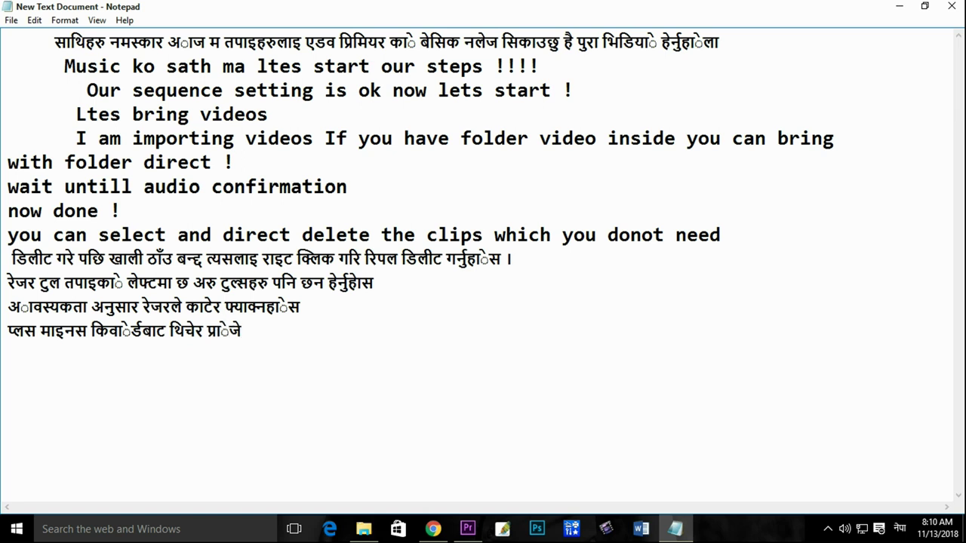
{"action": "type", "text": "क्"}
{"action": "type", "text": "ट जुम"}
{"action": "type", "text": " इन र ज"}
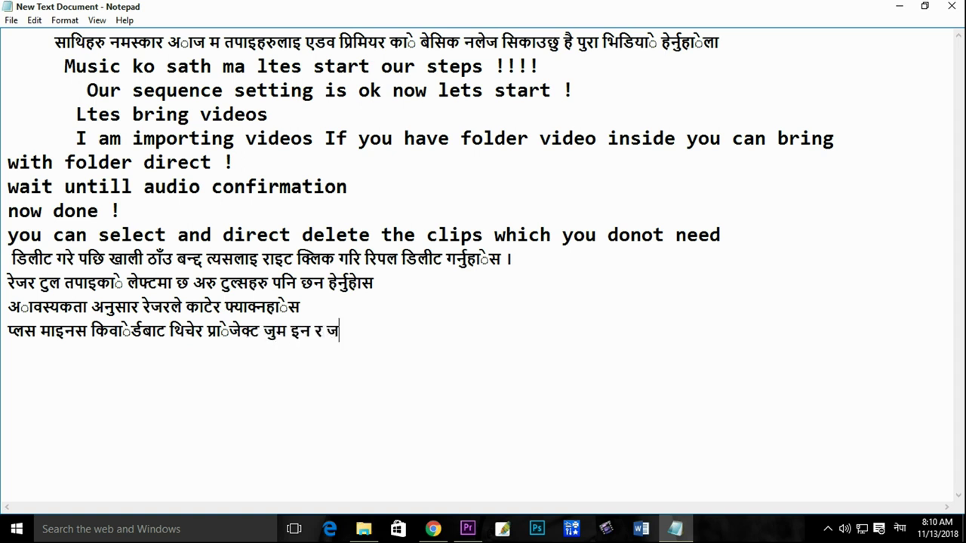
{"action": "type", "text": "ुम अा"}
{"action": "type", "text": "उन"}
{"action": "key", "text": "BackSpace"}
{"action": "key", "text": "BackSpace"}
{"action": "type", "text": "उट"}
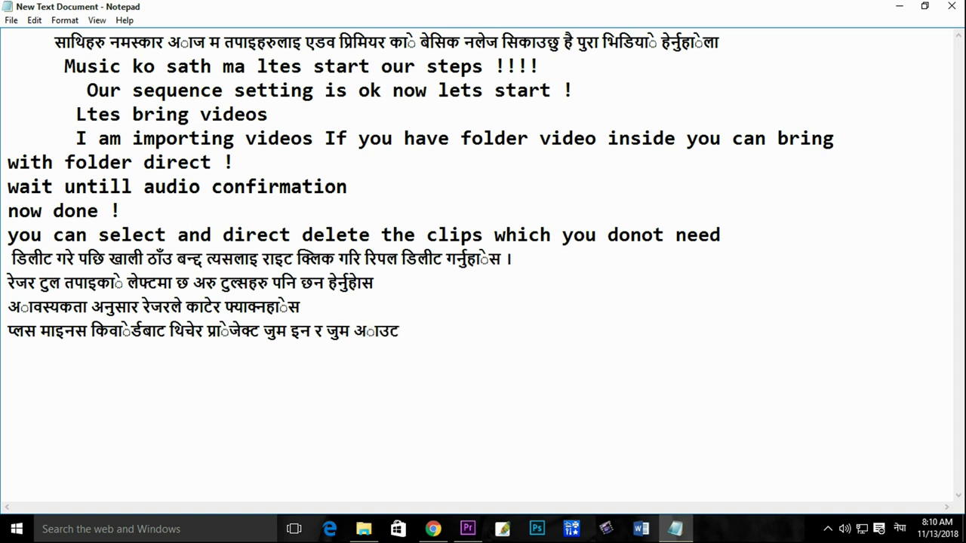
{"action": "type", "text": " गर्नु"}
{"action": "type", "text": "हा"}
{"action": "type", "text": "े"}
{"action": "type", "text": "स"}
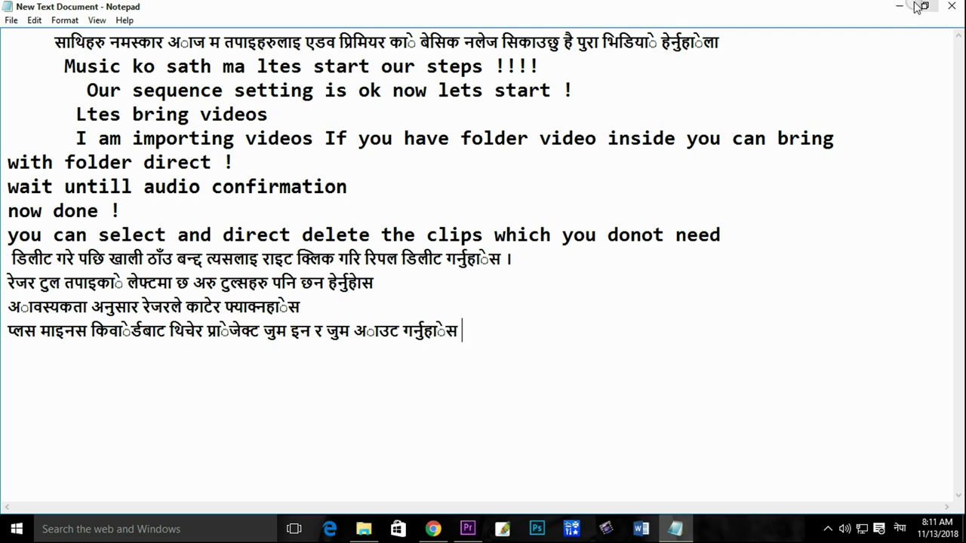
Step: Put the playhead at 00:05:28:17, zoom the timeline in twice, then out three times
{"action": "left_click", "coordinate": [899, 6]}
{"action": "scroll", "coordinate": [605, 390], "scroll_direction": "down", "scroll_amount": 1}
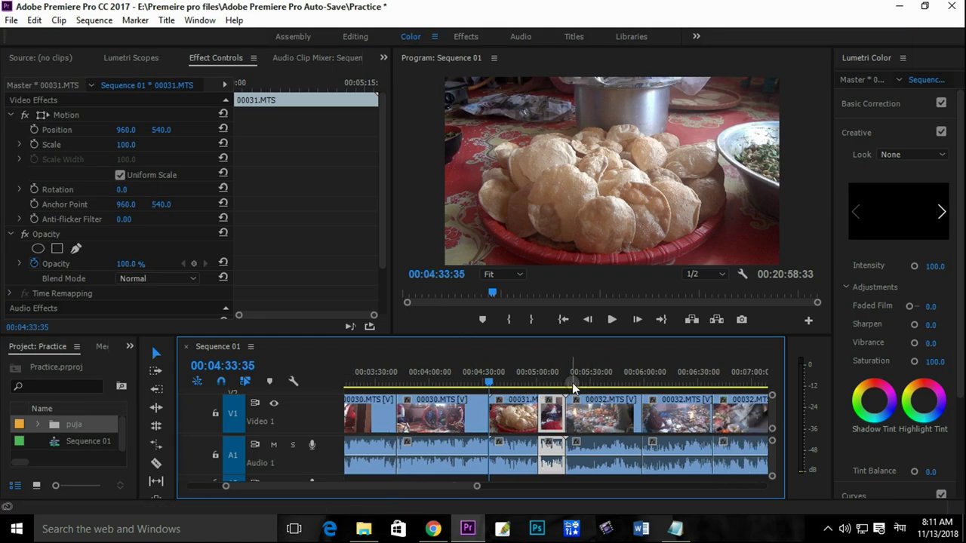
{"action": "left_click", "coordinate": [588, 373]}
{"action": "key", "text": "equal"}
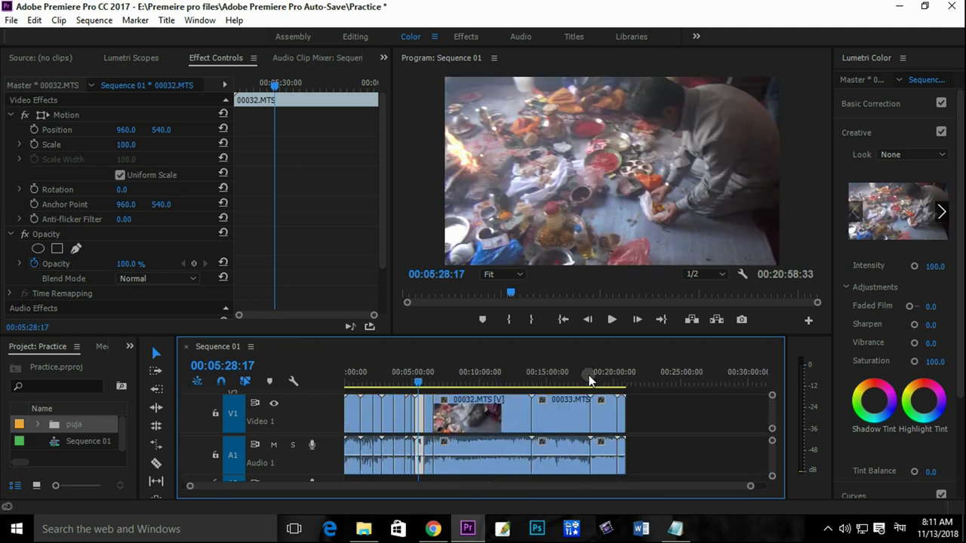
{"action": "key", "text": "equal"}
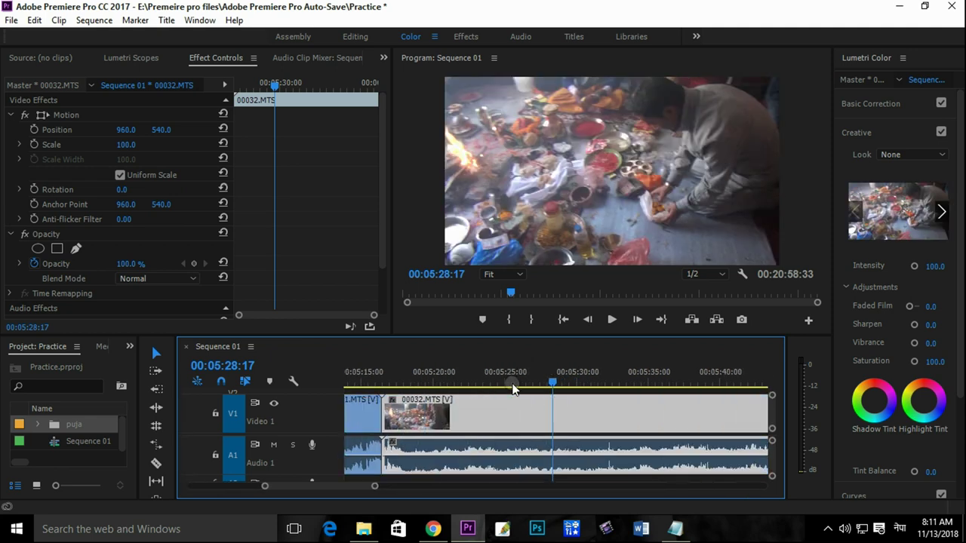
{"action": "key", "text": "minus"}
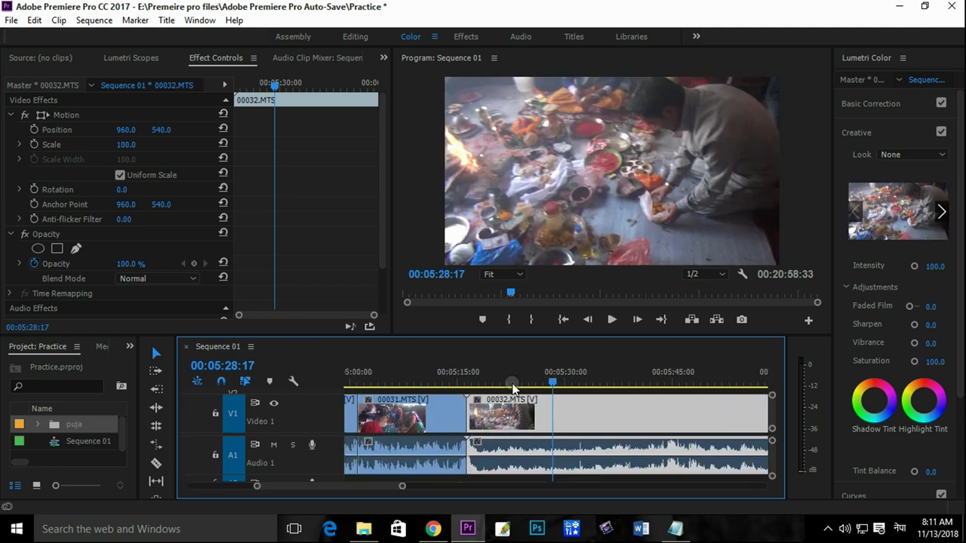
{"action": "key", "text": "minus"}
{"action": "key", "text": "minus"}
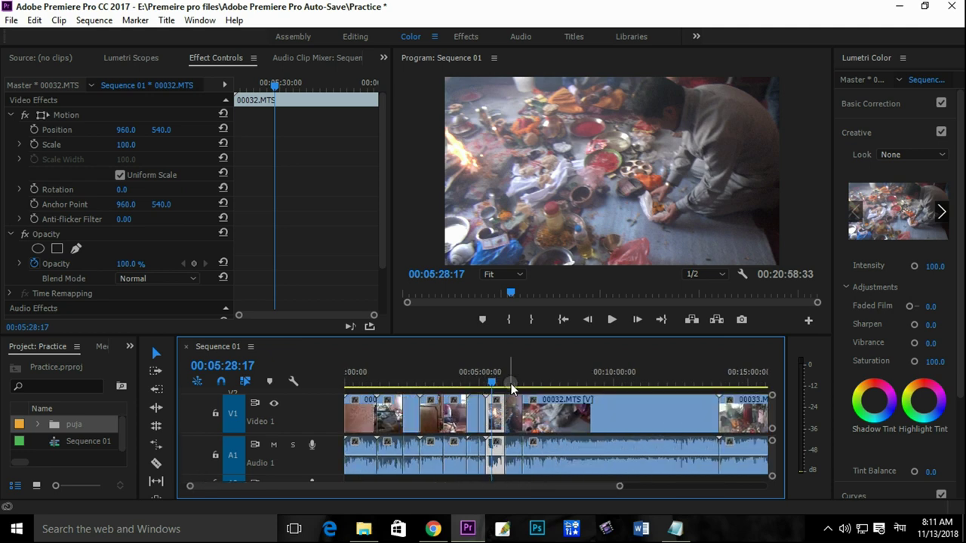
{"action": "key", "text": "minus"}
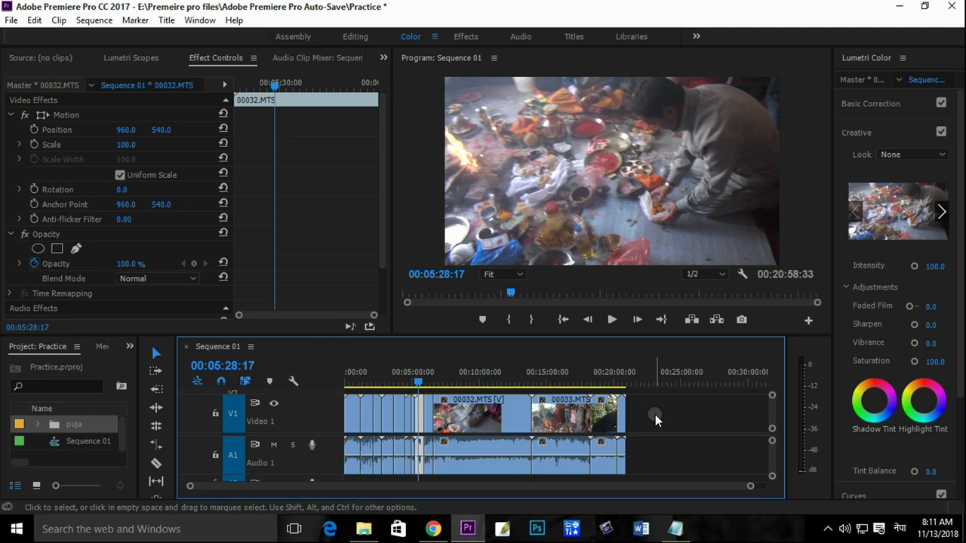
Step: Box-select the later clips on both tracks, then bring Notepad back to the front
{"action": "left_click_drag", "start_coordinate": [656, 414], "coordinate": [354, 471]}
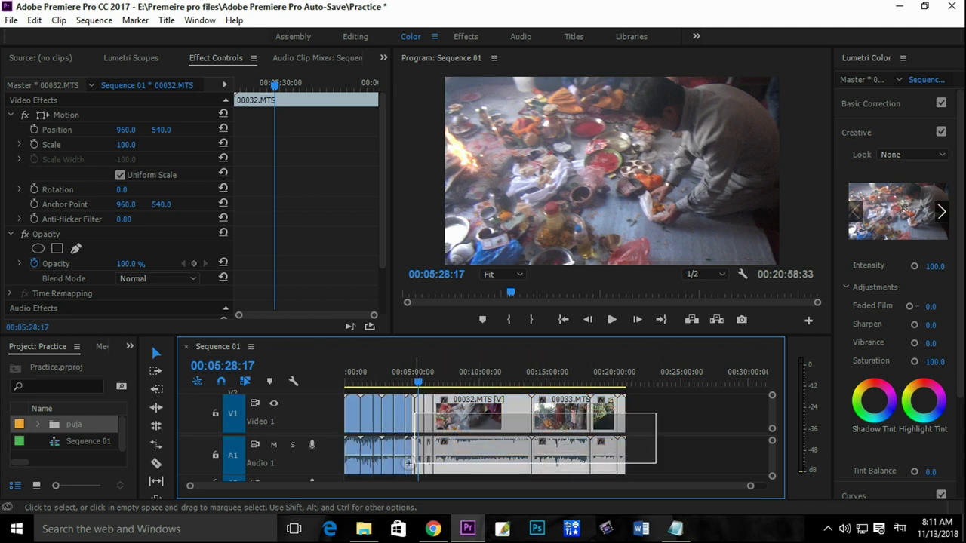
{"action": "left_click_drag", "start_coordinate": [355, 470], "coordinate": [341, 470]}
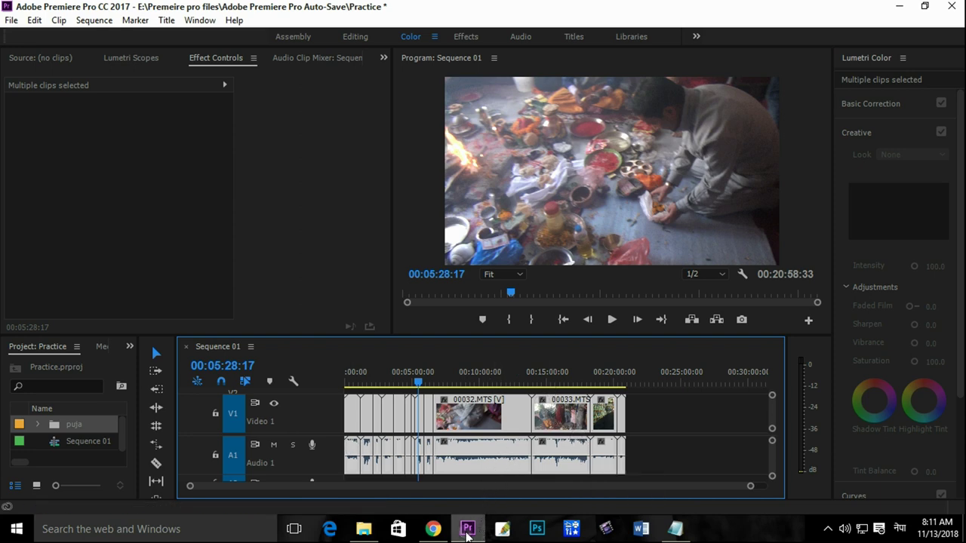
{"action": "left_click", "coordinate": [675, 529]}
Step: Below the zoom note, start the Nepali sentence about unwanted, shaky video ('तपाइले न...')
{"action": "left_click", "coordinate": [485, 341]}
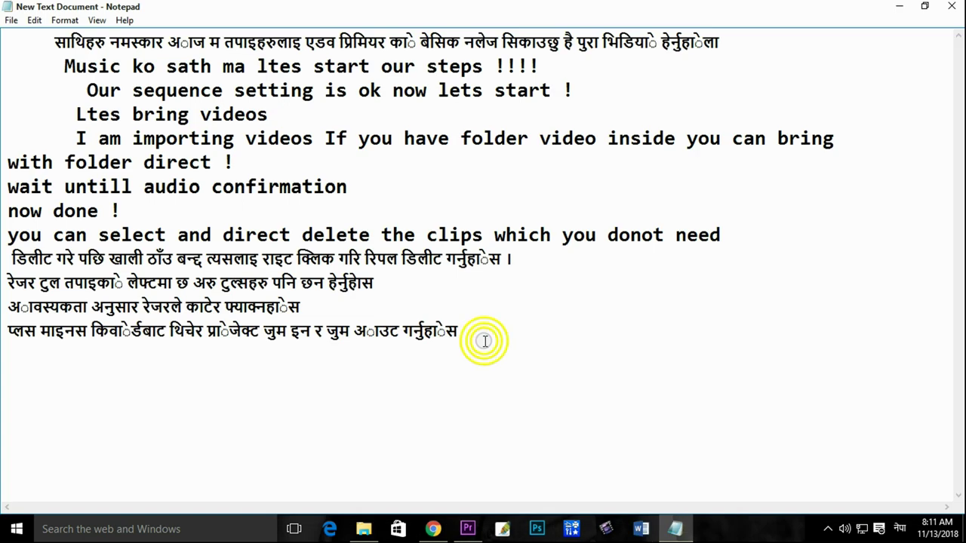
{"action": "key", "text": "Return"}
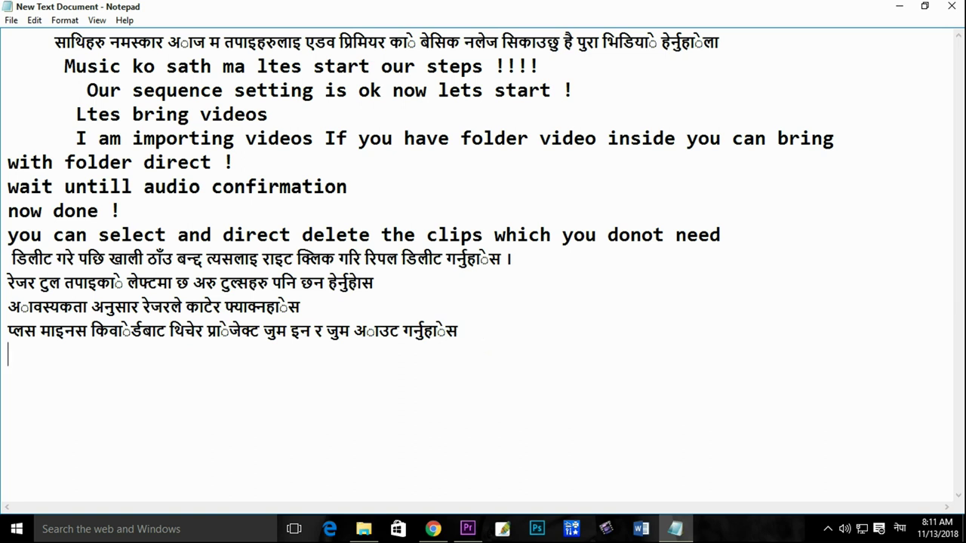
{"action": "type", "text": "तपाइ"}
{"action": "type", "text": "ले"}
{"action": "type", "text": "स"}
{"action": "key", "text": "BackSpace"}
{"action": "type", "text": "न"}
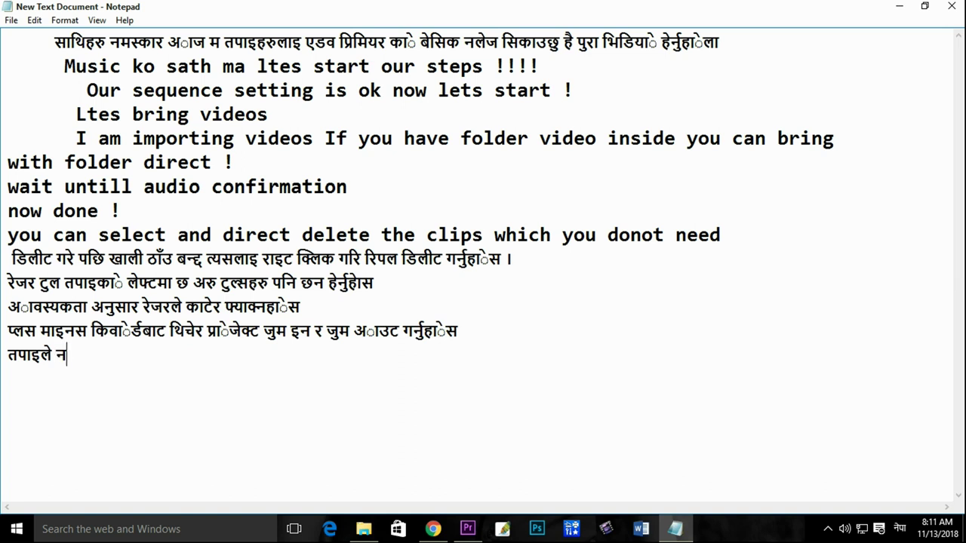
{"action": "type", "text": "चाइने"}
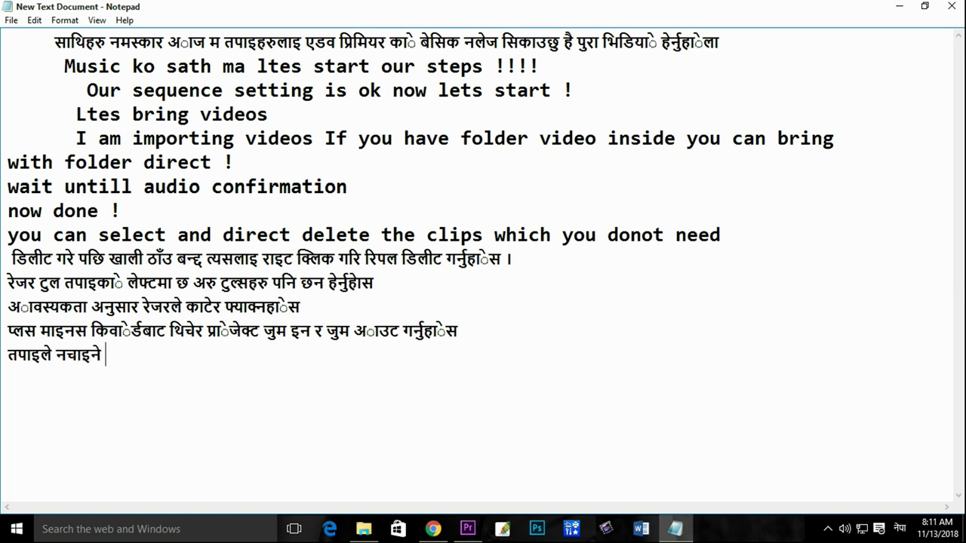
{"action": "type", "text": " र ह"}
{"action": "type", "text": "ल"}
{"action": "type", "text": "ल"}
{"action": "type", "text": "को "}
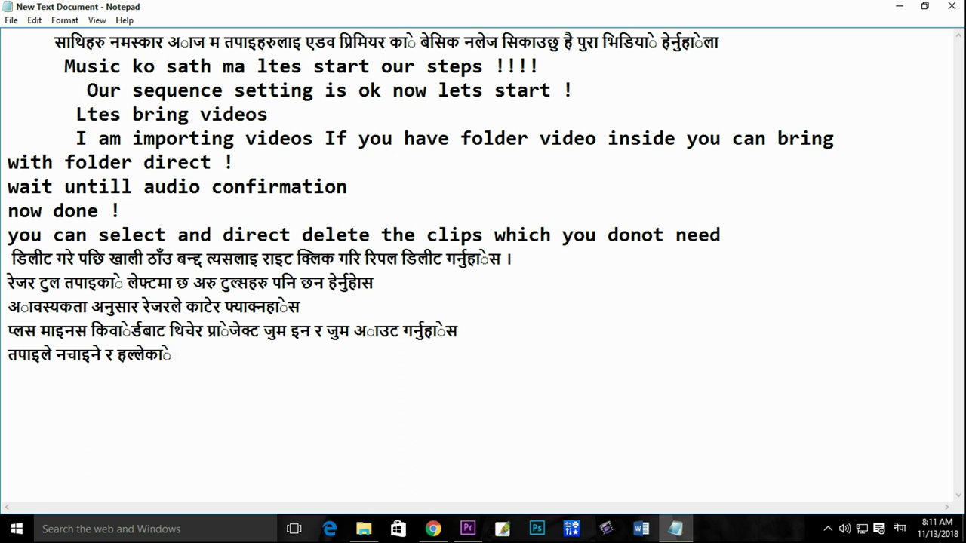
{"action": "type", "text": "भि"}
{"action": "type", "text": "डियो ए"}
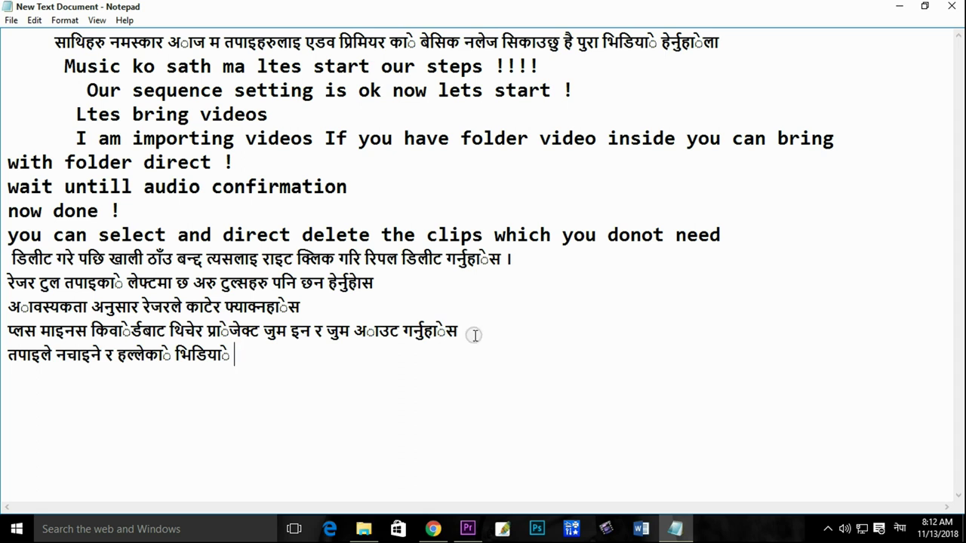
Step: Below the zoom note, start the Nepali sentence about unwanted, shaky video ('तपाइले न...')
{"action": "type", "text": "ए"}
Step: Finish the Nepali line telling viewers to go to rendering once editing is done
{"action": "key", "text": "BackSpace"}
{"action": "type", "text": "उ"}
{"action": "key", "text": "BackSpace"}
{"action": "type", "text": "ए"}
{"action": "key", "text": "BackSpace"}
{"action": "key", "text": "BackSpace"}
{"action": "type", "text": "ए"}
{"action": "key", "text": "BackSpace"}
{"action": "type", "text": "र्"}
{"action": "key", "text": "BackSpace"}
{"action": "type", "text": "इ"}
{"action": "type", "text": "८"}
{"action": "key", "text": "BackSpace"}
{"action": "type", "text": "डि"}
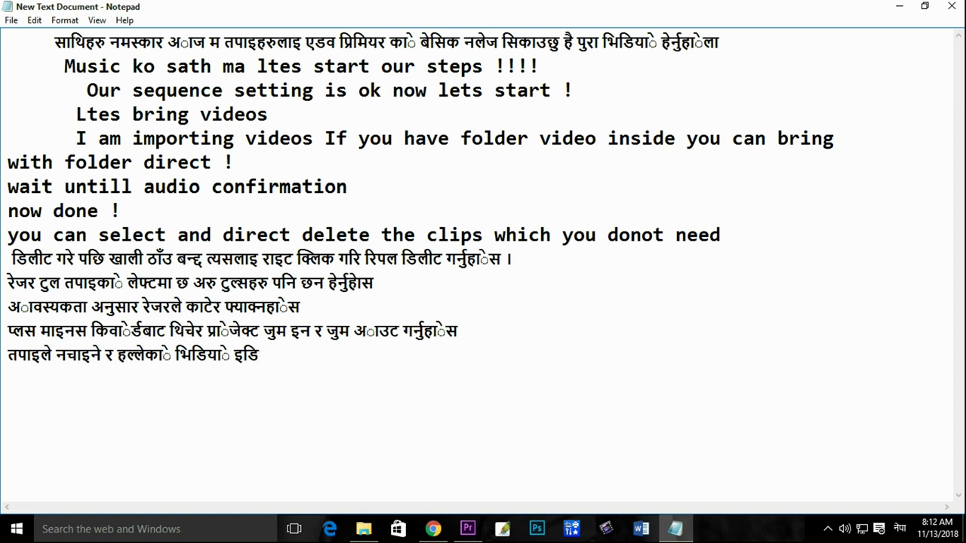
{"action": "type", "text": "ट गरि"}
{"action": "type", "text": "सक्नु"}
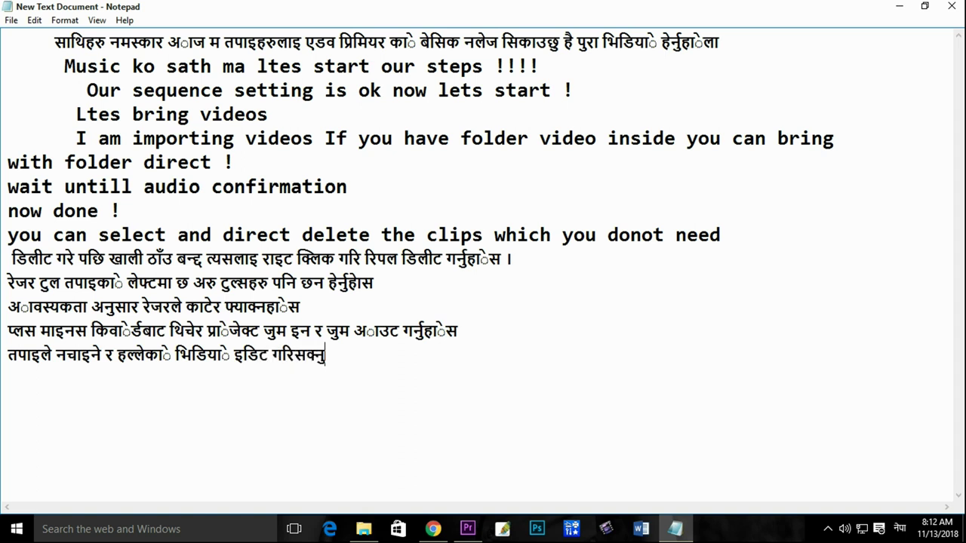
{"action": "type", "text": " भयो "}
{"action": "type", "text": "भने अब "}
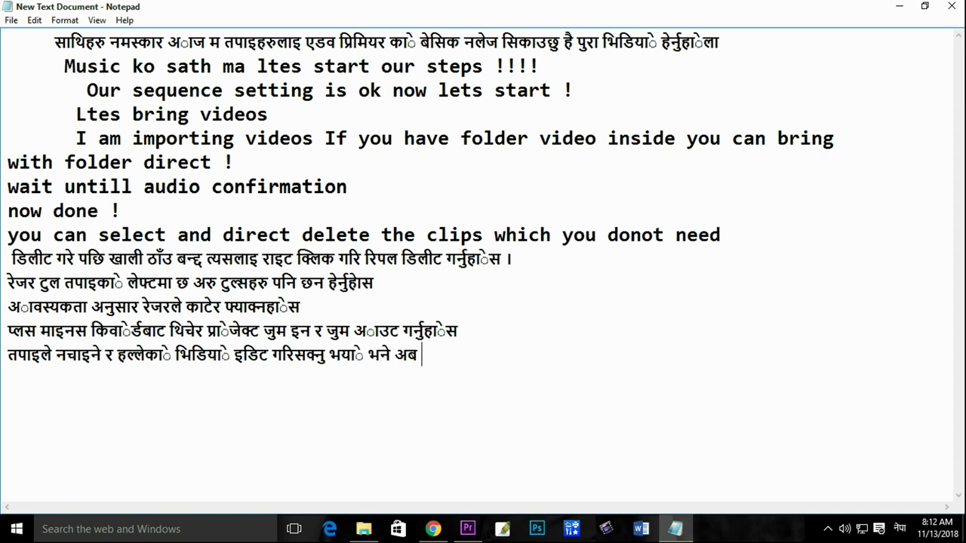
{"action": "type", "text": "रेन्"}
{"action": "type", "text": "ड"}
{"action": "key", "text": "BackSpace"}
{"action": "type", "text": "डर"}
{"action": "type", "text": "मा जा"}
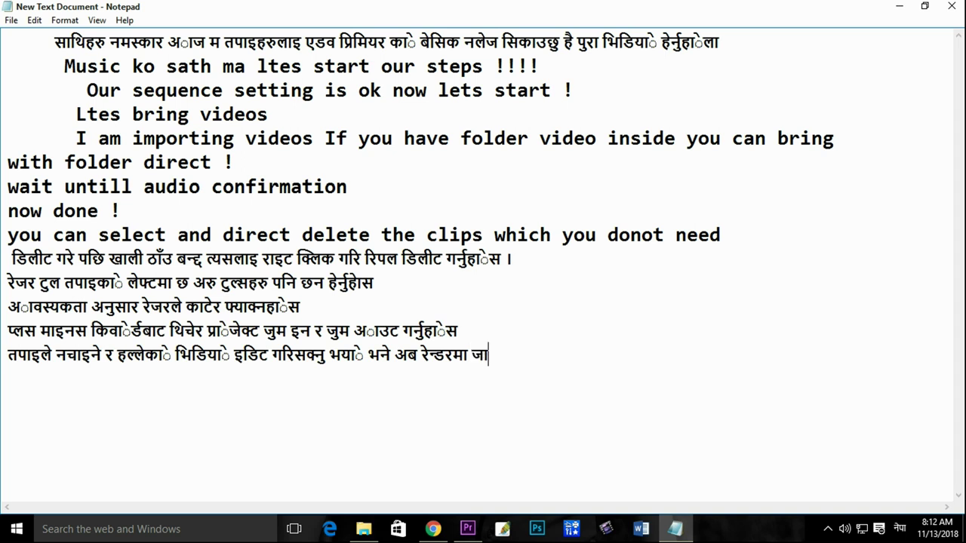
{"action": "type", "text": "नुहाे"}
{"action": "type", "text": "स"}
Step: Add a new line 'अरुकुनै सिक्न परे कमेन्ट गर्न सक्नुहुन्छ धन्यवाद' inviting comments and saying thanks
{"action": "key", "text": "Return"}
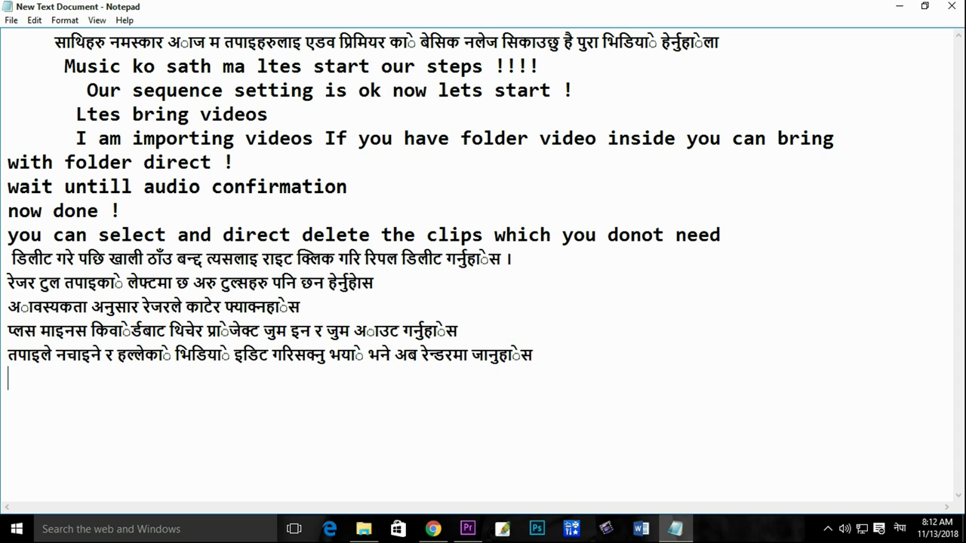
{"action": "type", "text": "अरुक"}
{"action": "type", "text": "ुनै"}
{"action": "type", "text": "स"}
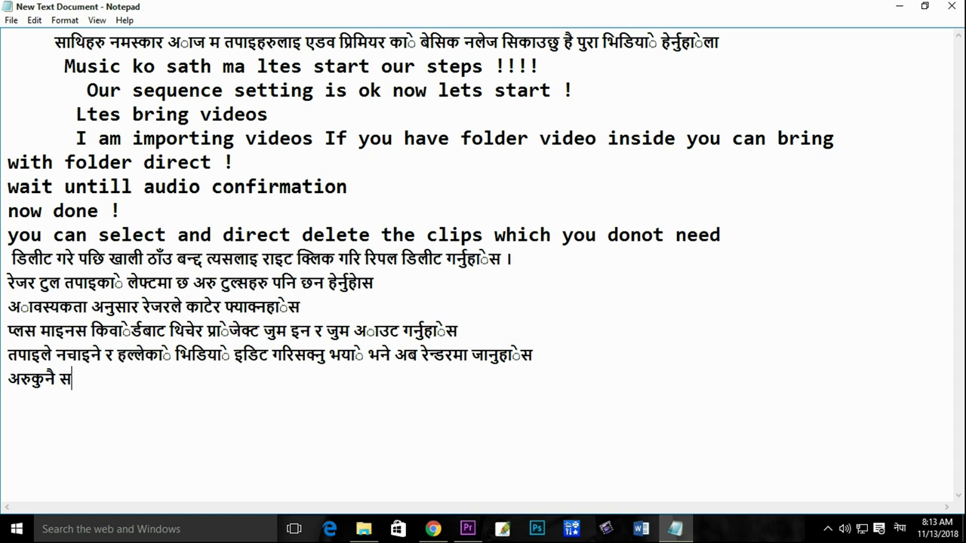
{"action": "type", "text": "िक्न"}
{"action": "type", "text": " परे "}
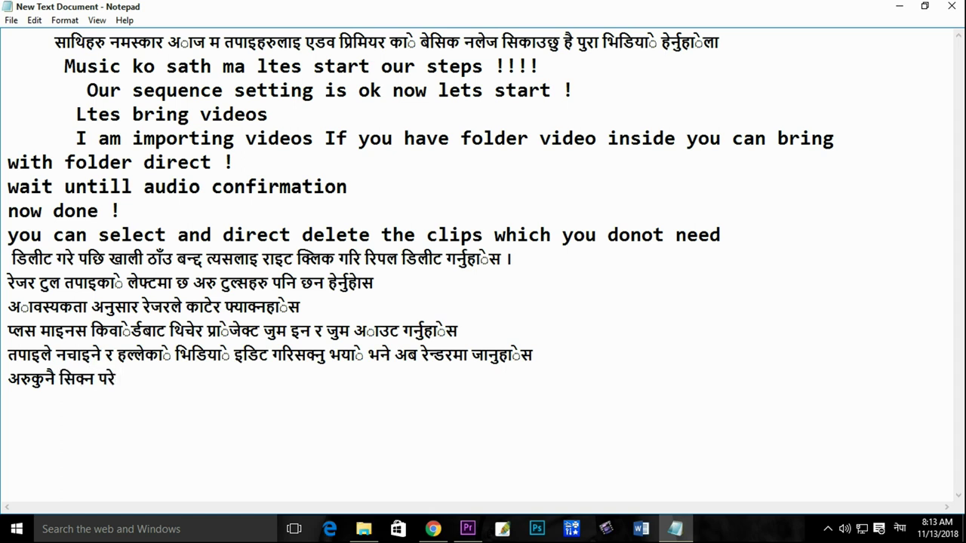
{"action": "type", "text": "कमे"}
{"action": "type", "text": "द्"}
{"action": "key", "text": "BackSpace"}
{"action": "type", "text": "न्"}
{"action": "type", "text": "ड"}
{"action": "type", "text": "ट"}
{"action": "key", "text": "BackSpace"}
{"action": "key", "text": "BackSpace"}
{"action": "type", "text": "ट "}
{"action": "type", "text": "नर"}
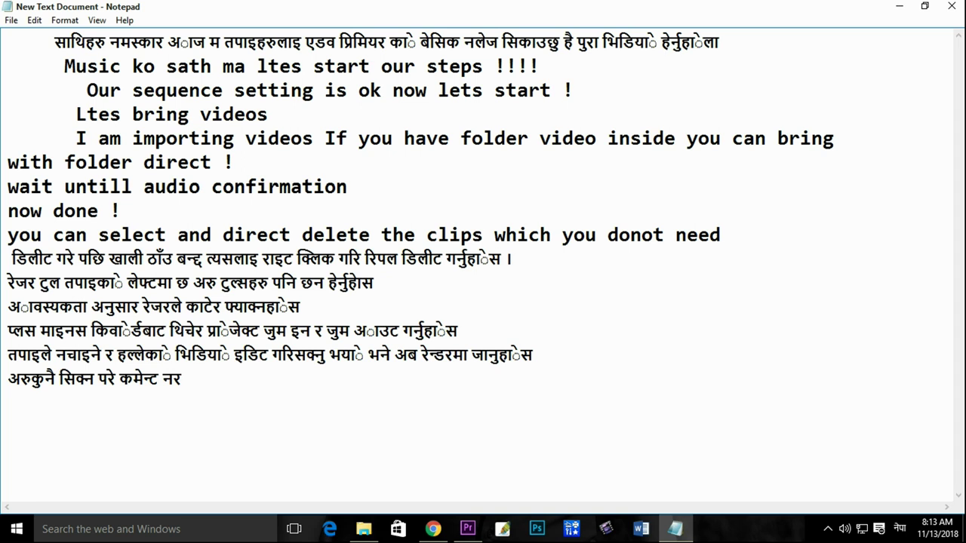
{"action": "key", "text": "BackSpace"}
{"action": "key", "text": "BackSpace"}
{"action": "type", "text": "ग"}
{"action": "type", "text": "र"}
{"action": "type", "text": "्न स"}
{"action": "type", "text": "क्नुहु"}
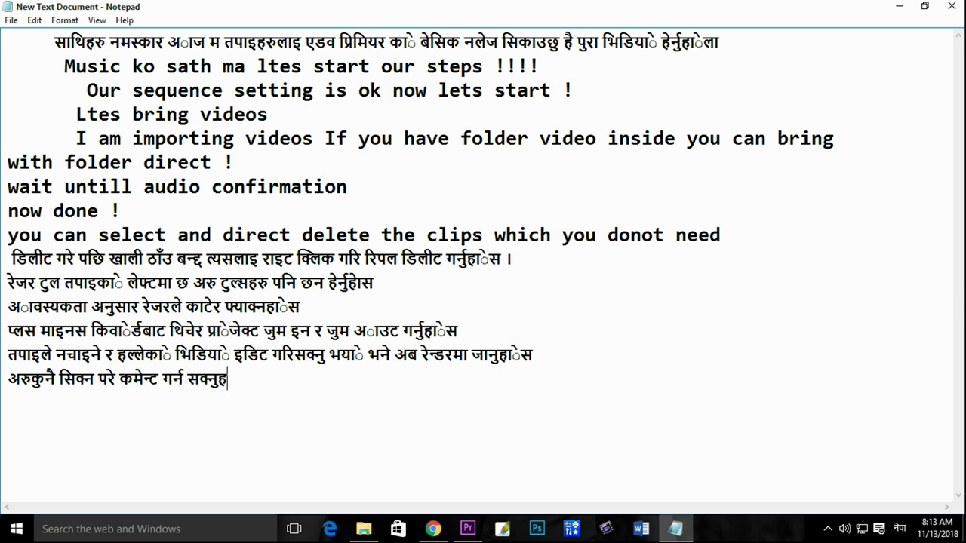
{"action": "type", "text": "न्"}
{"action": "type", "text": "छ  ध"}
{"action": "type", "text": "न्यवा"}
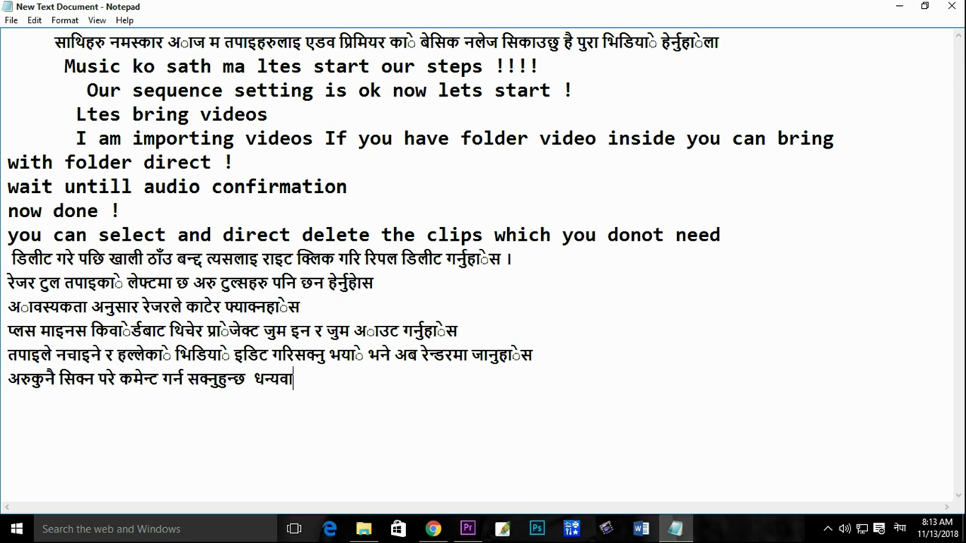
{"action": "type", "text": "द"}
Step: Move the sequence playhead to about 00:14:46 on the family group shot, then restore the notes
{"action": "left_click", "coordinate": [898, 6]}
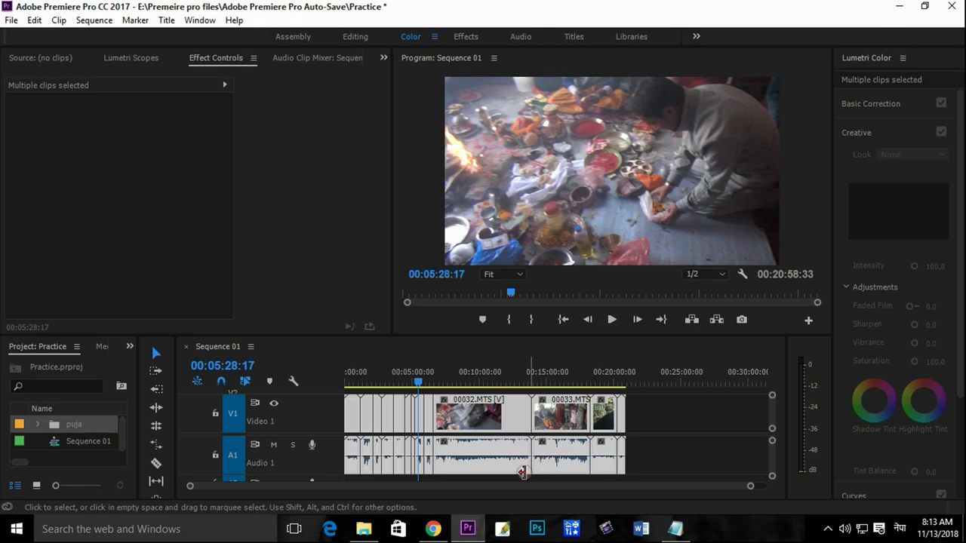
{"action": "left_click", "coordinate": [543, 381]}
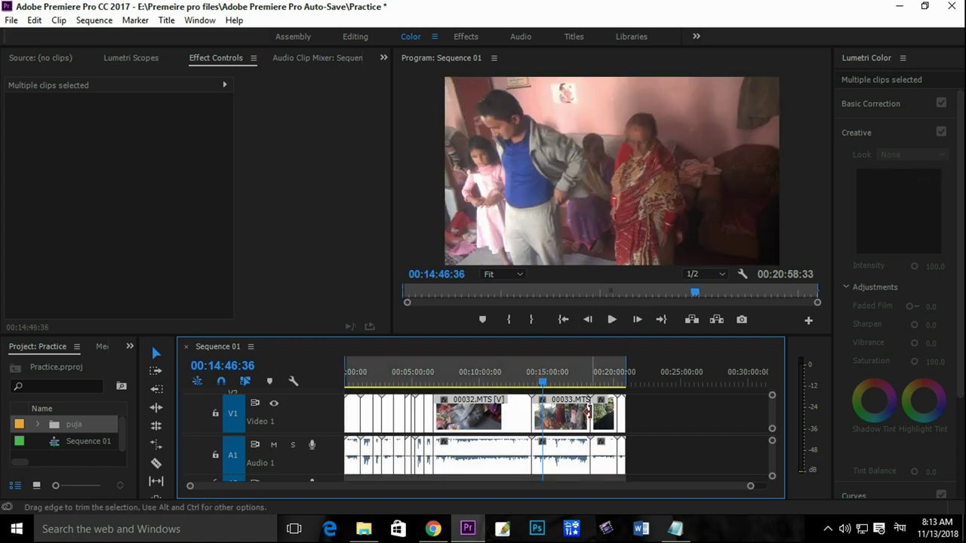
{"action": "mouse_move", "coordinate": [435, 532]}
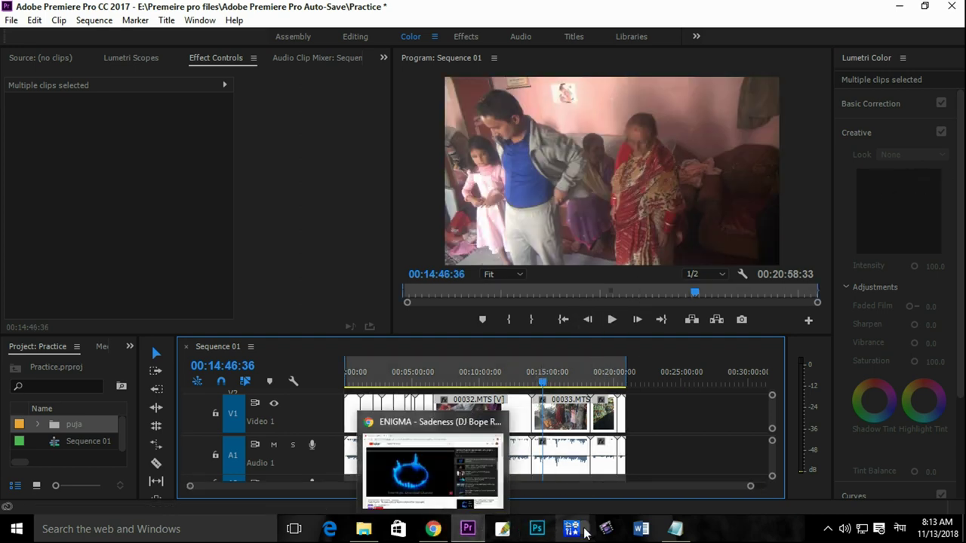
{"action": "left_click", "coordinate": [675, 528]}
Step: Start a new line 'कि वाेडकाे ?', switching to the English keyboard for the question mark
{"action": "key", "text": "Return"}
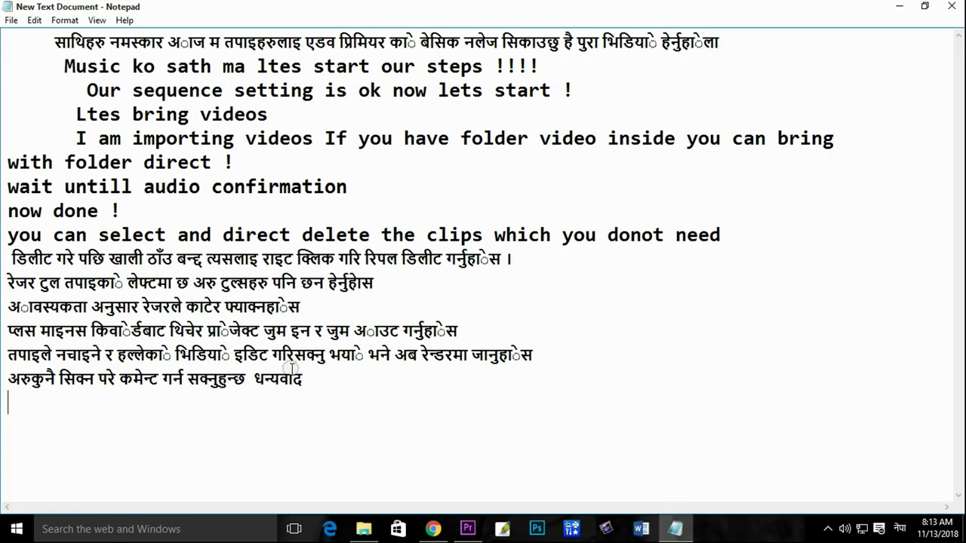
{"action": "type", "text": "कि"}
{"action": "type", "text": "क"}
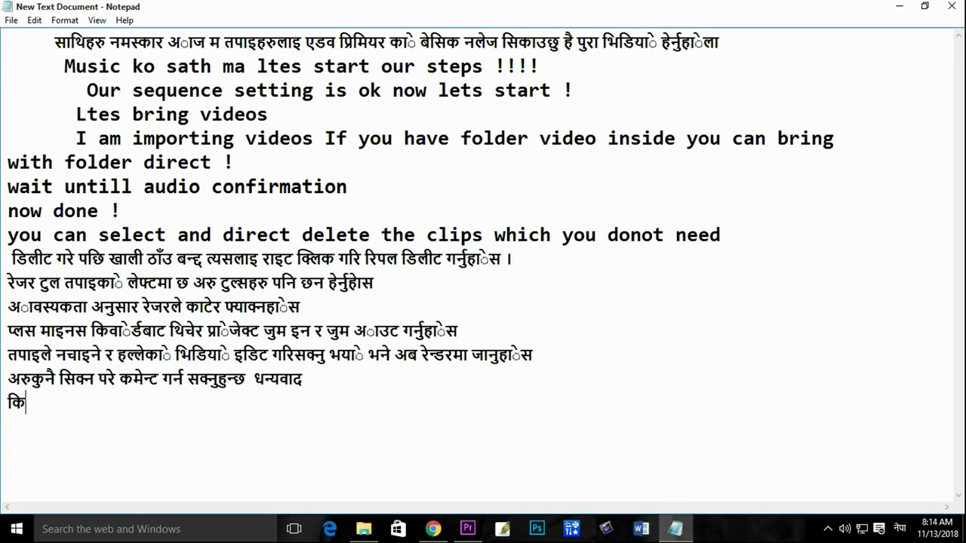
{"action": "type", "text": " वाे"}
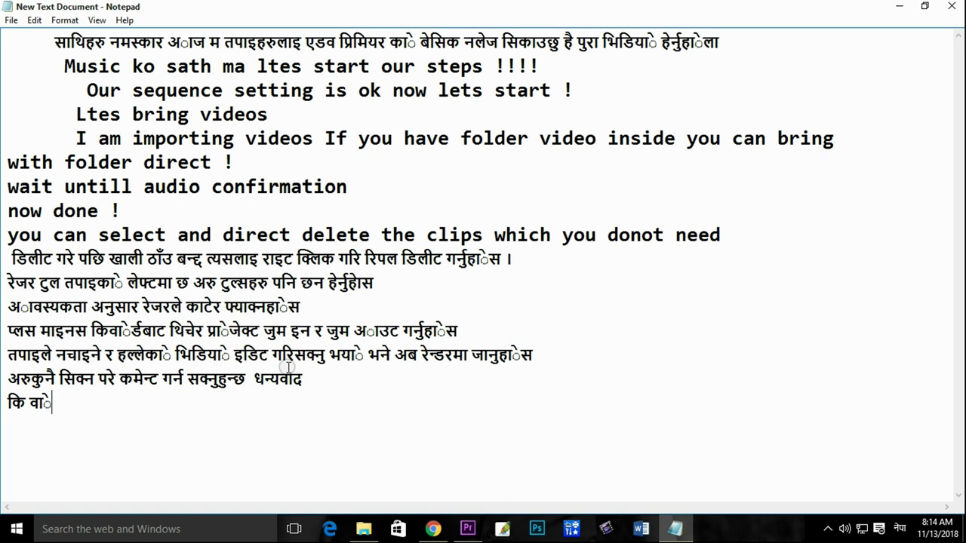
{"action": "type", "text": "८"}
{"action": "key", "text": "BackSpace"}
{"action": "type", "text": "डकाे"}
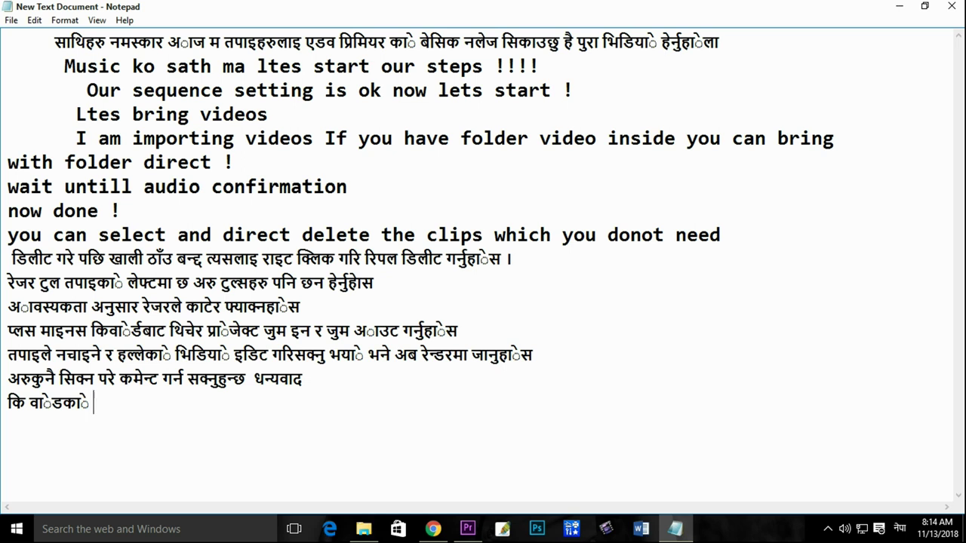
{"action": "left_click", "coordinate": [900, 528]}
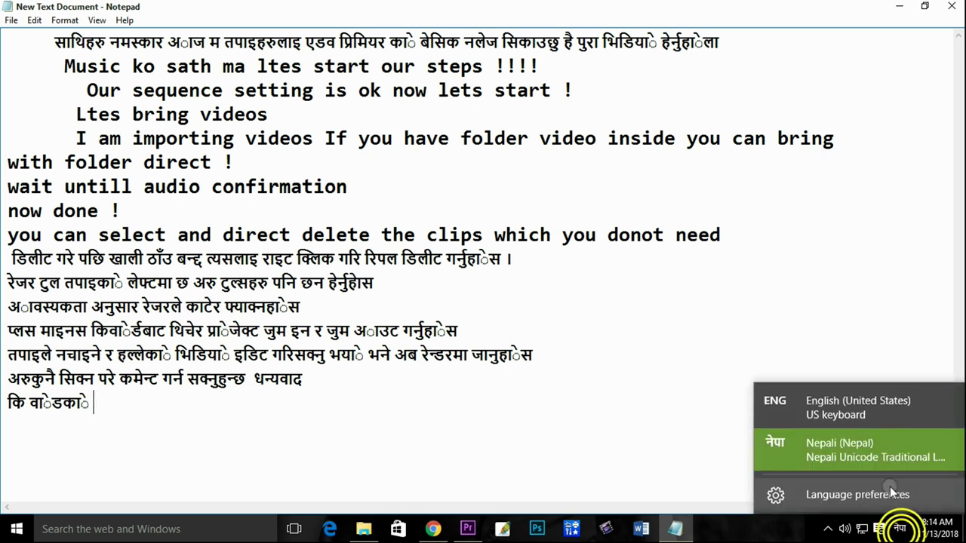
{"action": "left_click", "coordinate": [856, 405]}
{"action": "type", "text": "?"}
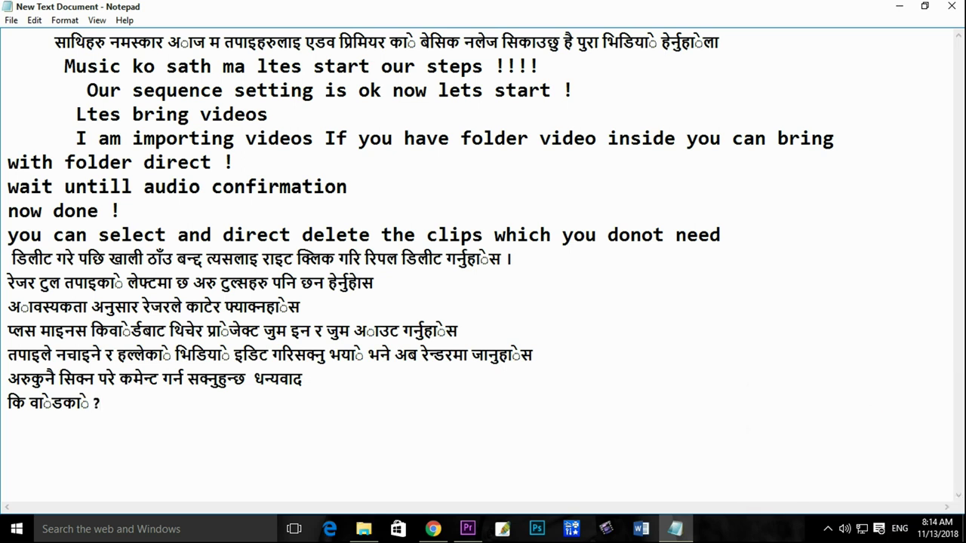
{"action": "left_click", "coordinate": [899, 528]}
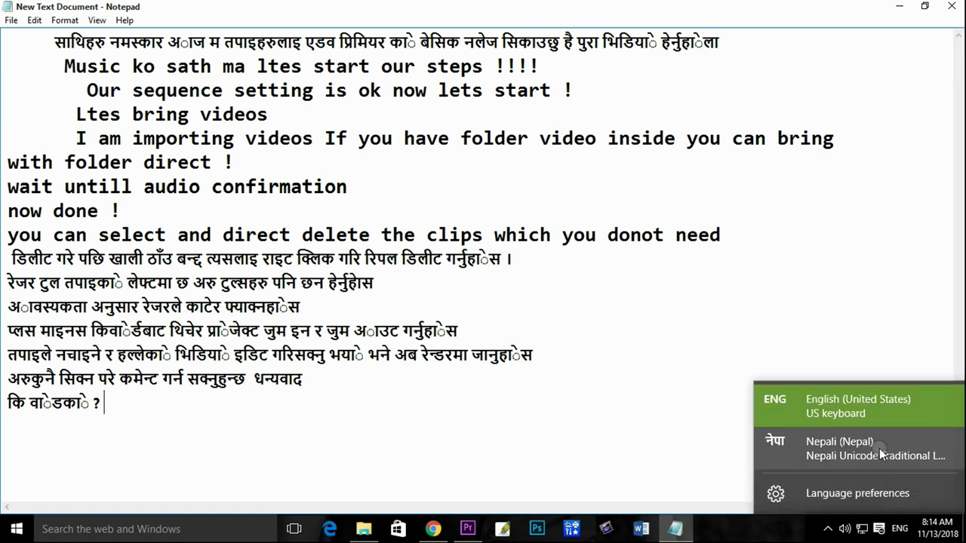
{"action": "left_click", "coordinate": [879, 448]}
{"action": "type", "text": "ब"}
{"action": "key", "text": "BackSpace"}
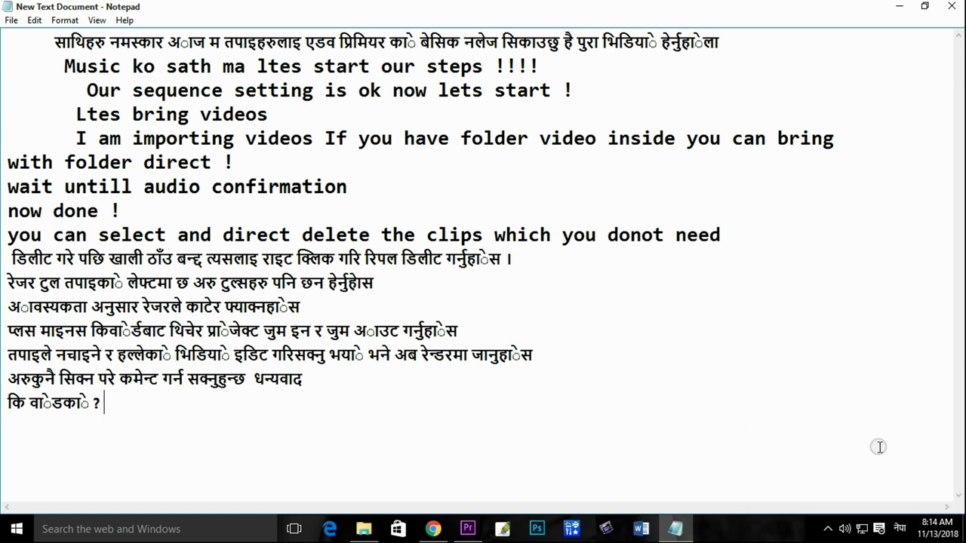
Step: Continue with 'कि थिचेर भिडियाे सेलेक्ट गर्नुहाेस', pasting भिडियाे copied from the line above
{"action": "type", "text": "कि ग"}
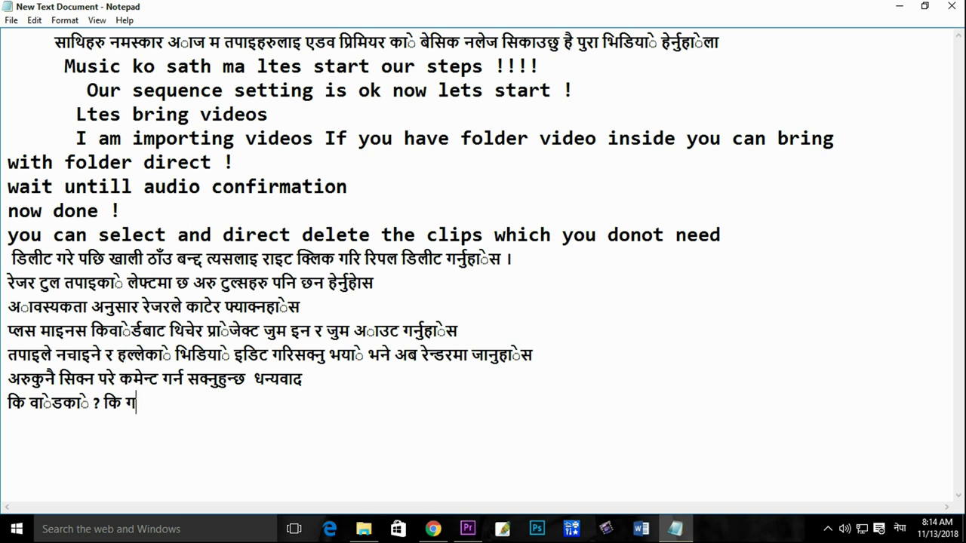
{"action": "key", "text": "BackSpace"}
{"action": "type", "text": "थ"}
{"action": "type", "text": "िचेर"}
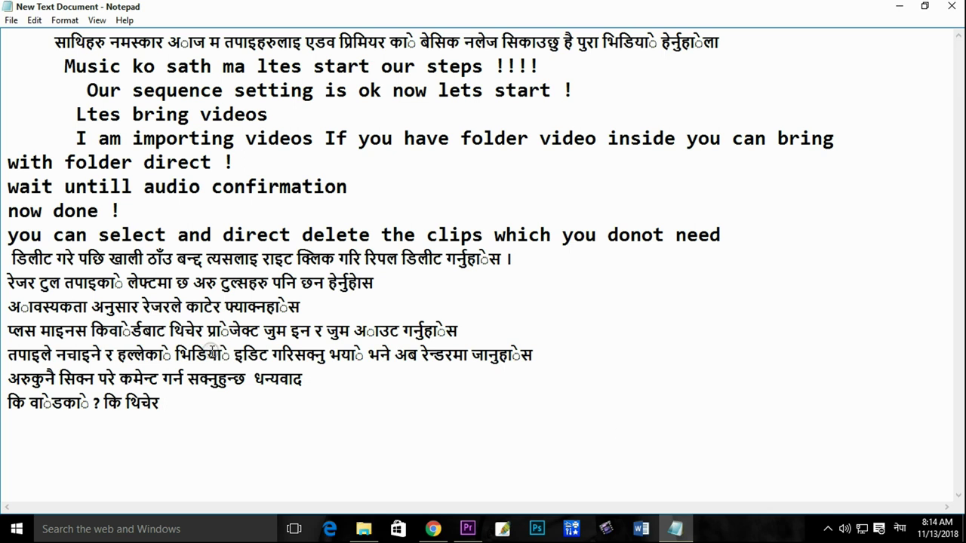
{"action": "left_click_drag", "start_coordinate": [175, 354], "coordinate": [231, 357]}
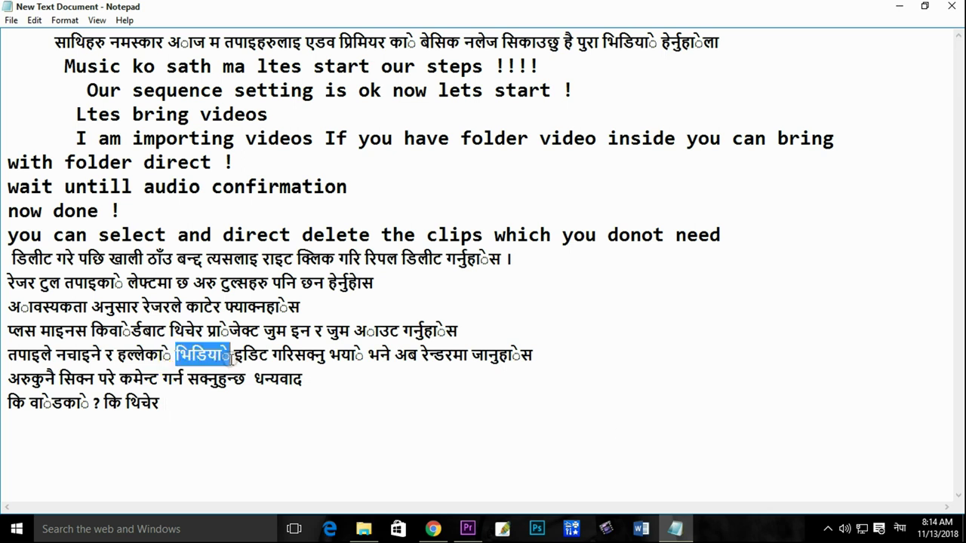
{"action": "key", "text": "ctrl+c"}
{"action": "left_click", "coordinate": [168, 404]}
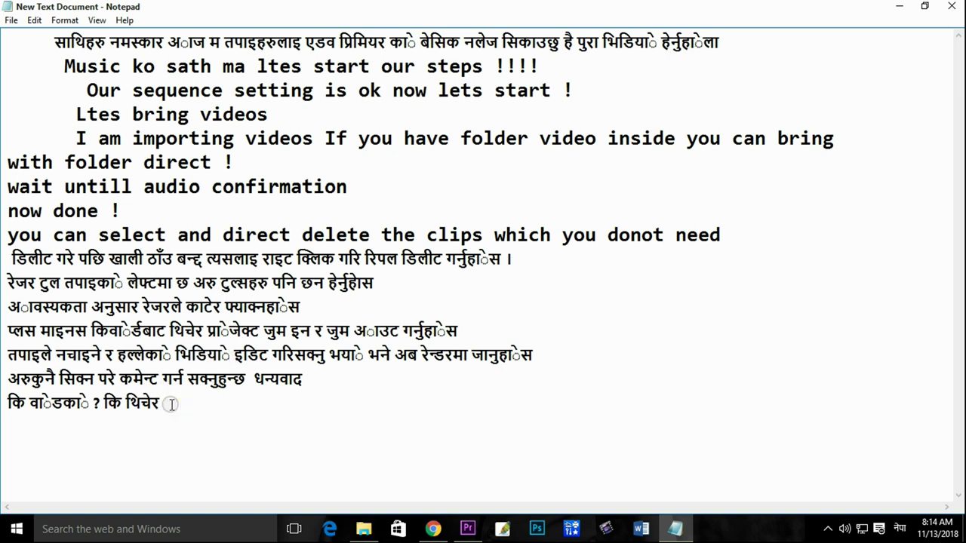
{"action": "key", "text": "ctrl+v"}
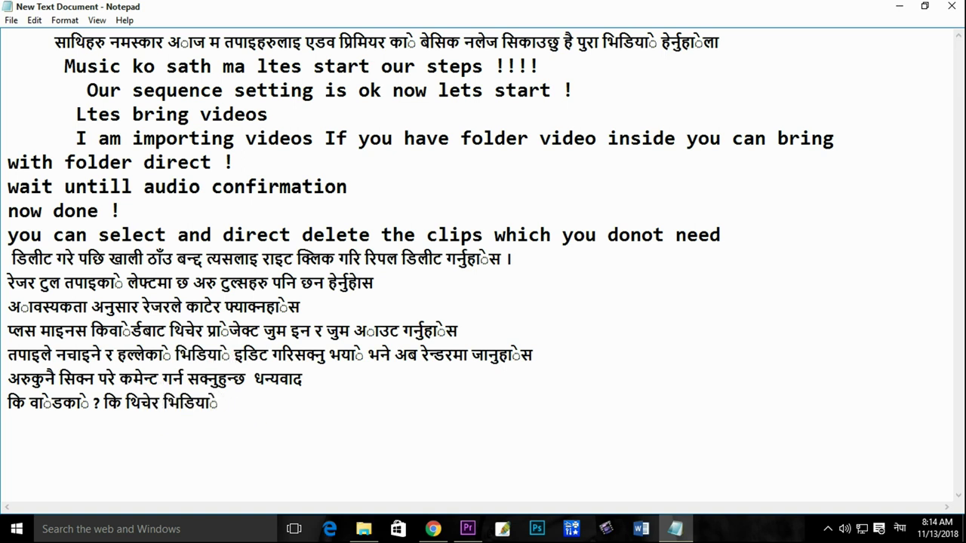
{"action": "type", "text": "सेल"}
{"action": "type", "text": "ेक्"}
{"action": "type", "text": "ट "}
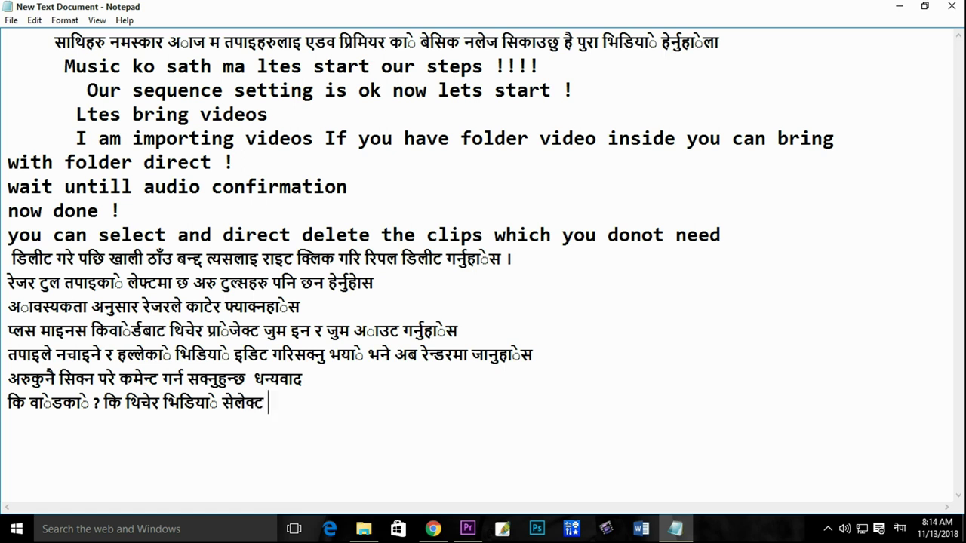
{"action": "type", "text": "गर्नु"}
{"action": "type", "text": "हाे"}
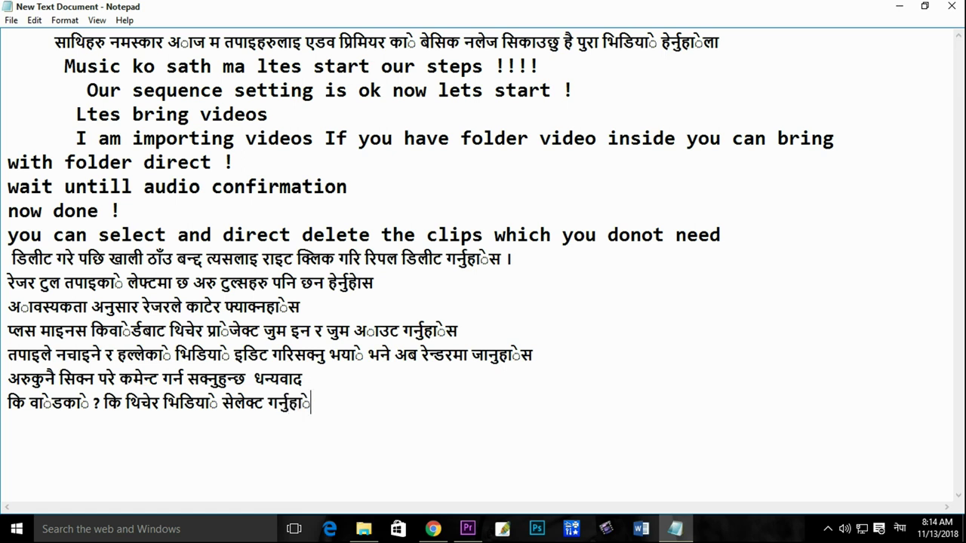
{"action": "type", "text": "ु"}
{"action": "key", "text": "BackSpace"}
{"action": "type", "text": "स"}
Step: Deselect the timeline clips and drag the playhead back to 00:10:43:37 on the aarti scene
{"action": "left_click", "coordinate": [898, 6]}
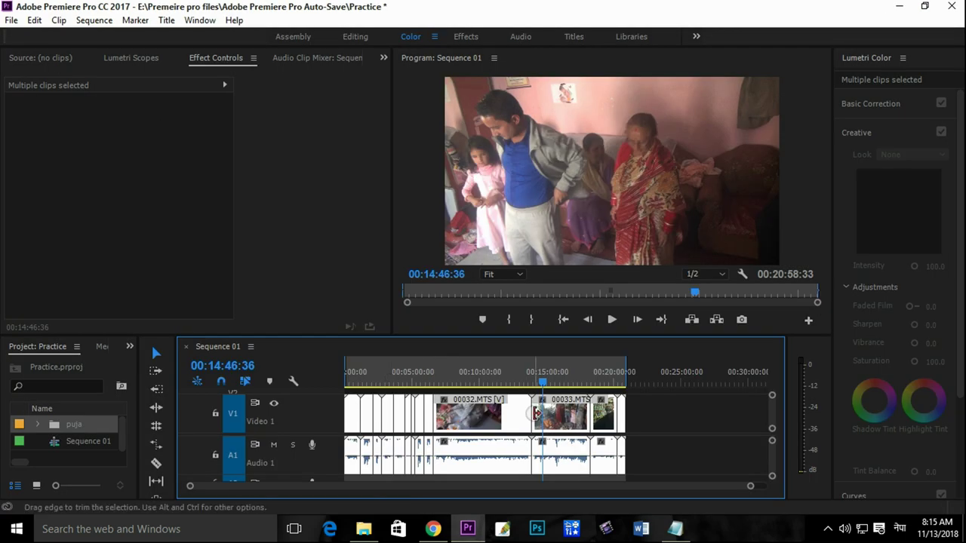
{"action": "left_click", "coordinate": [675, 425]}
{"action": "mouse_move", "coordinate": [662, 408]}
{"action": "left_mouse_down"}
{"action": "mouse_move", "coordinate": [345, 485]}
{"action": "mouse_move", "coordinate": [342, 448]}
{"action": "left_mouse_up"}
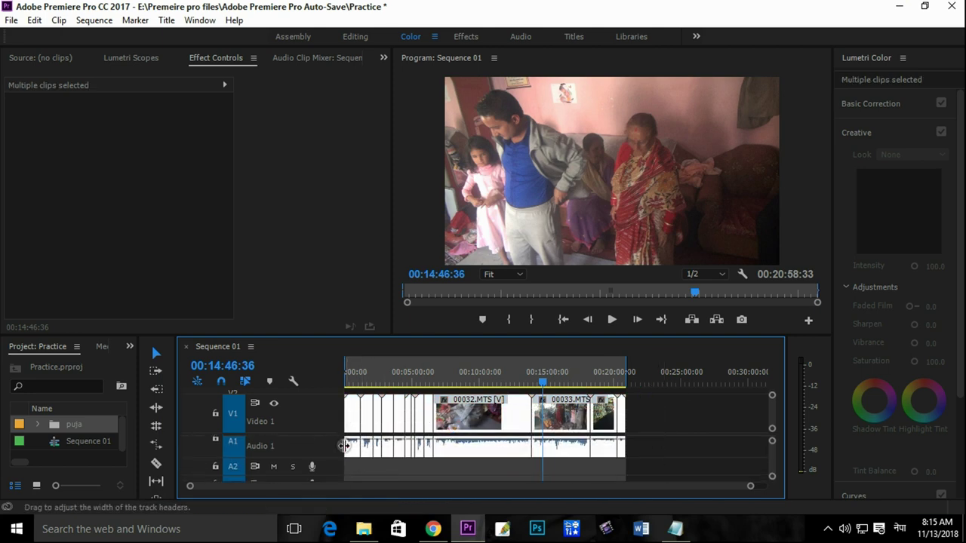
{"action": "left_click_drag", "start_coordinate": [402, 374], "coordinate": [488, 373]}
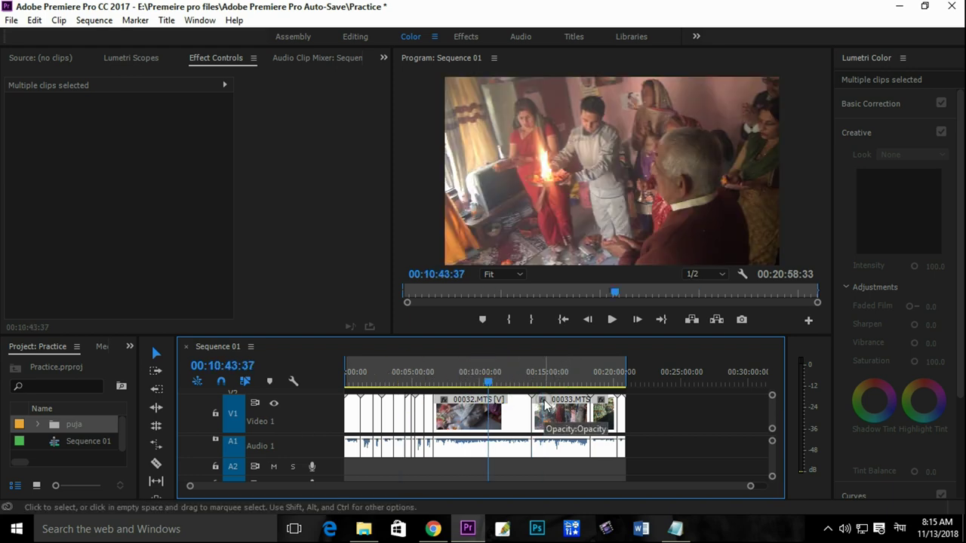
{"action": "left_click", "coordinate": [899, 8]}
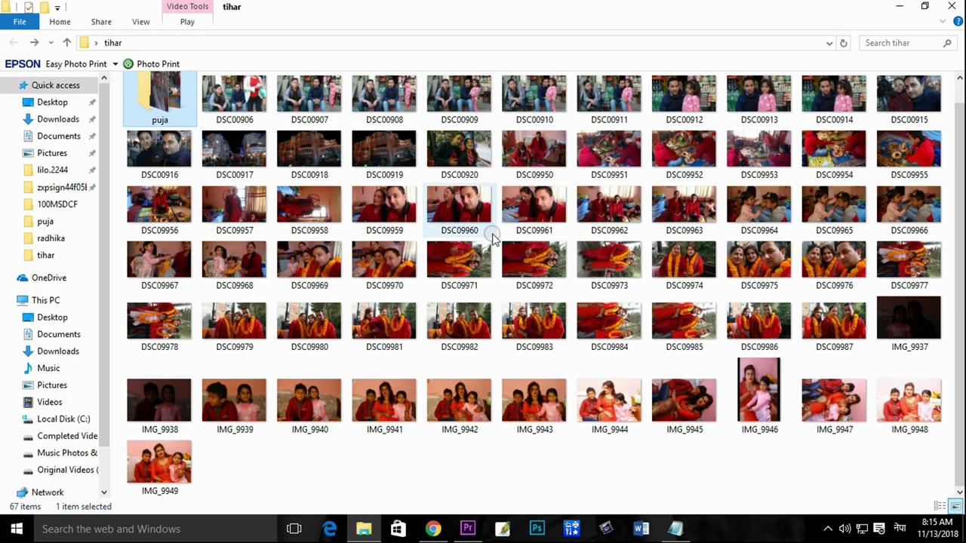
Step: Close the tihar folder and start a new notes line 'अब control+M' using the English keyboard
{"action": "left_click", "coordinate": [951, 6]}
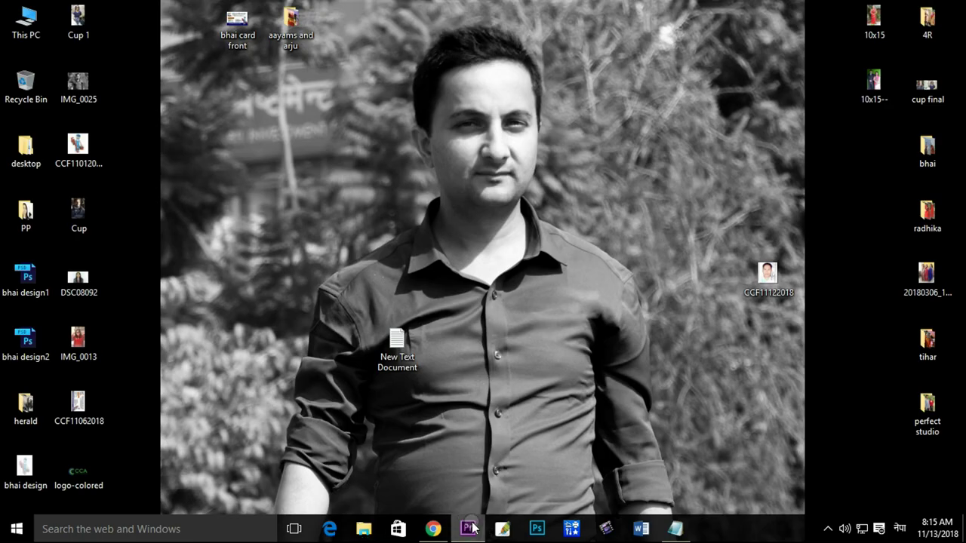
{"action": "left_click", "coordinate": [676, 528]}
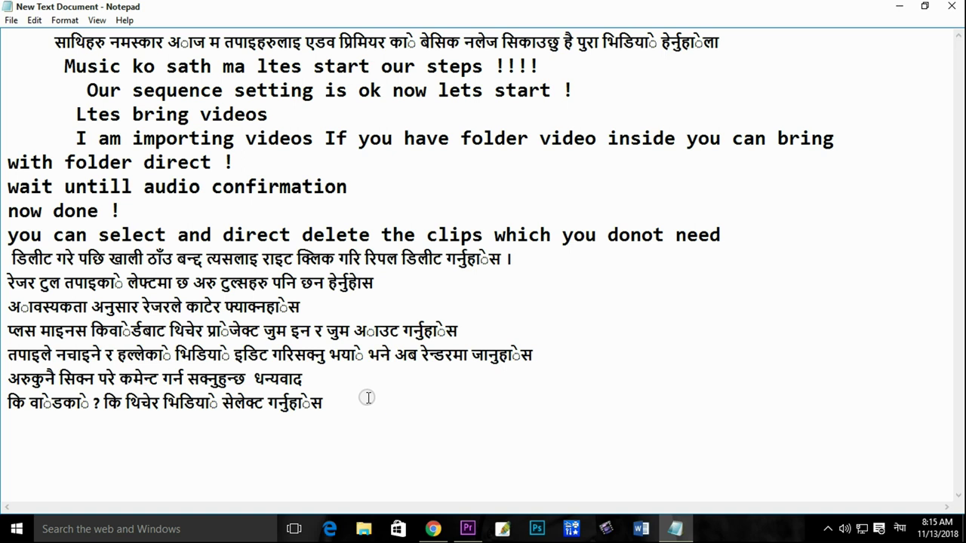
{"action": "key", "text": "Return"}
{"action": "type", "text": "अब"}
{"action": "left_click", "coordinate": [898, 528]}
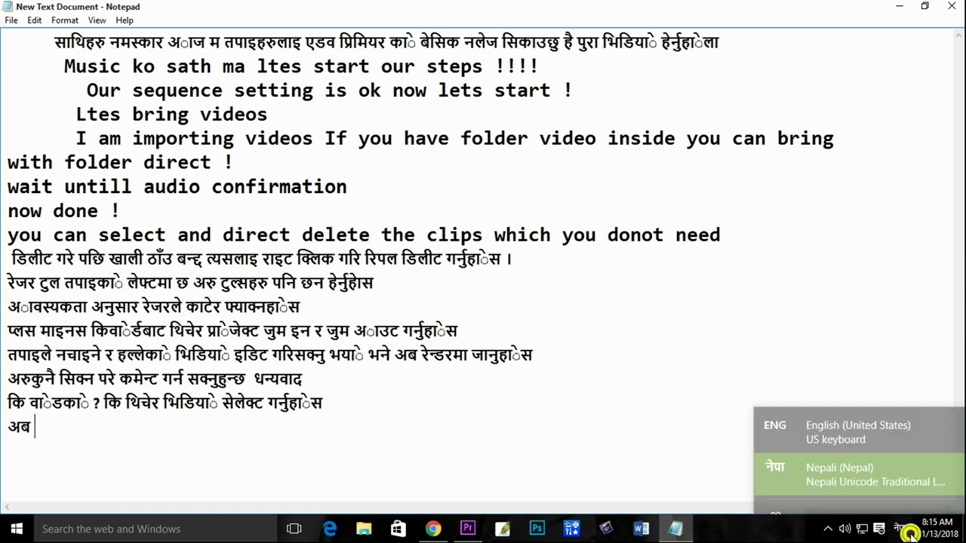
{"action": "left_click", "coordinate": [868, 408]}
{"action": "type", "text": "co"}
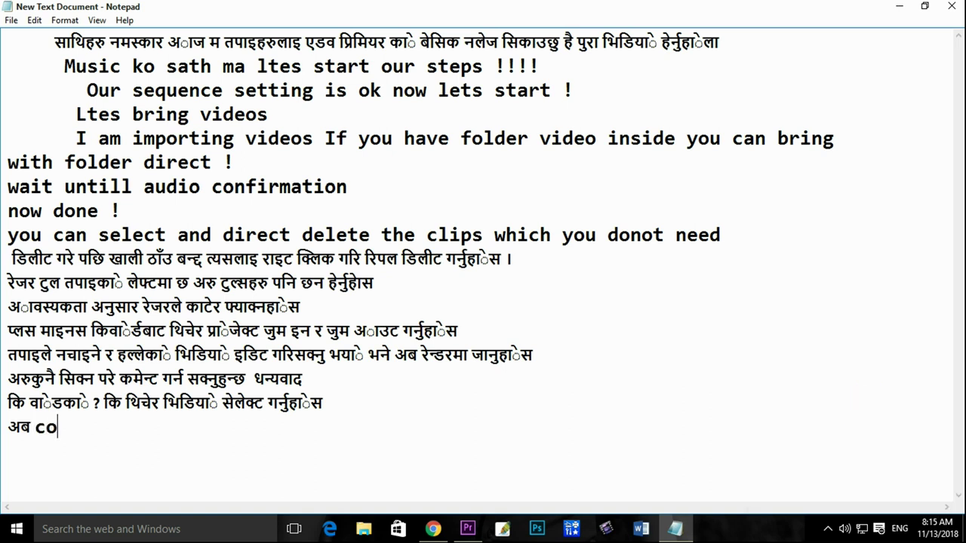
{"action": "type", "text": "ntrol"}
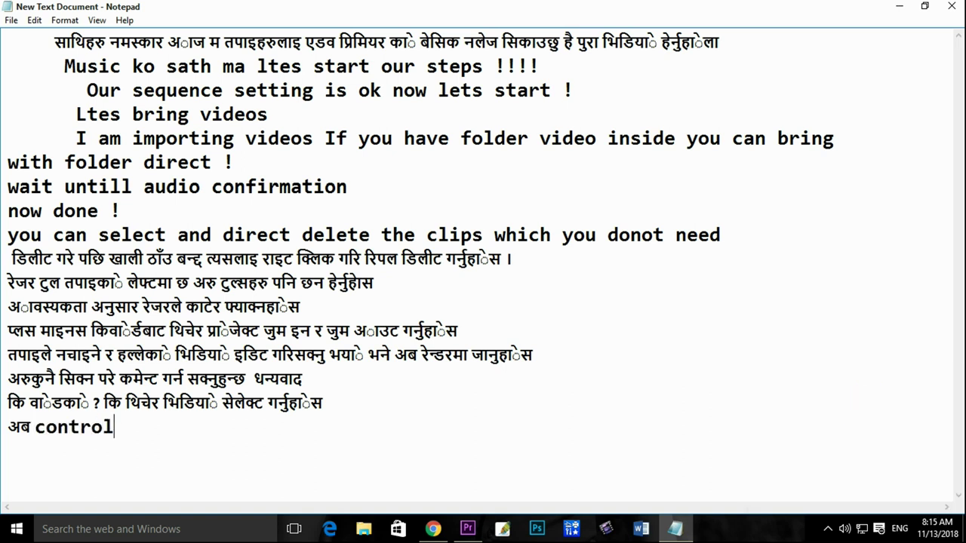
{"action": "type", "text": "="}
{"action": "key", "text": "BackSpace"}
{"action": "type", "text": "+"}
{"action": "type", "text": "M"}
Step: Finish the line in Nepali with 'कि थिच्नुहाेस'
{"action": "left_click", "coordinate": [900, 528]}
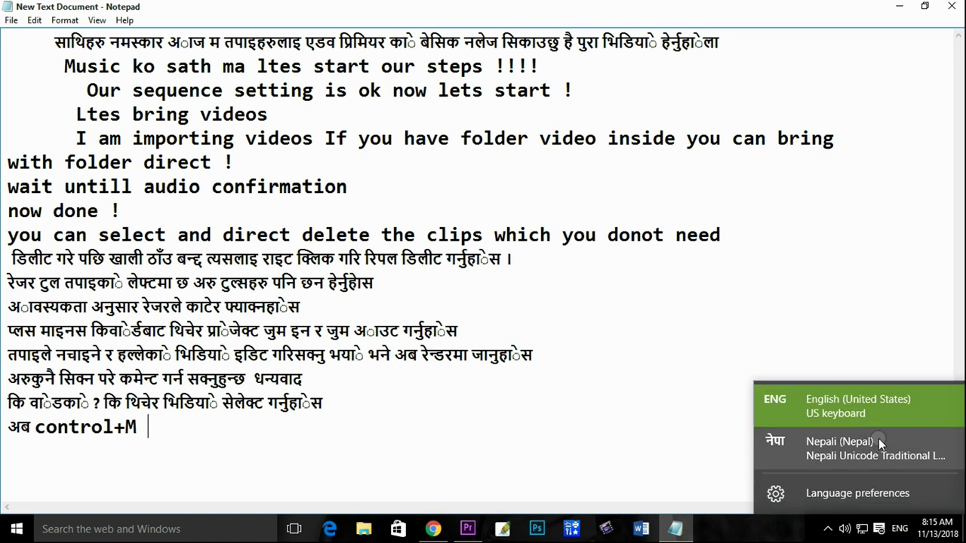
{"action": "left_click", "coordinate": [878, 439]}
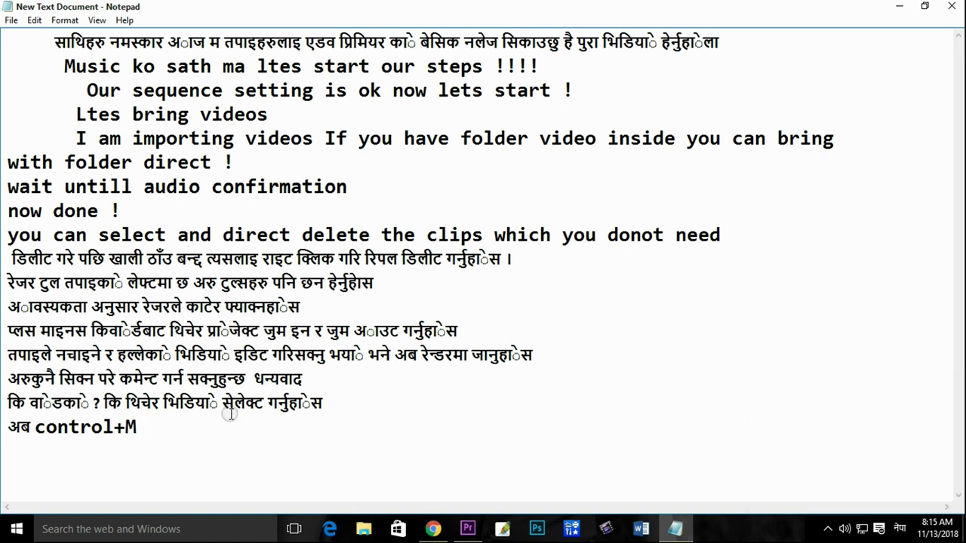
{"action": "type", "text": " कि"}
{"action": "type", "text": " थ"}
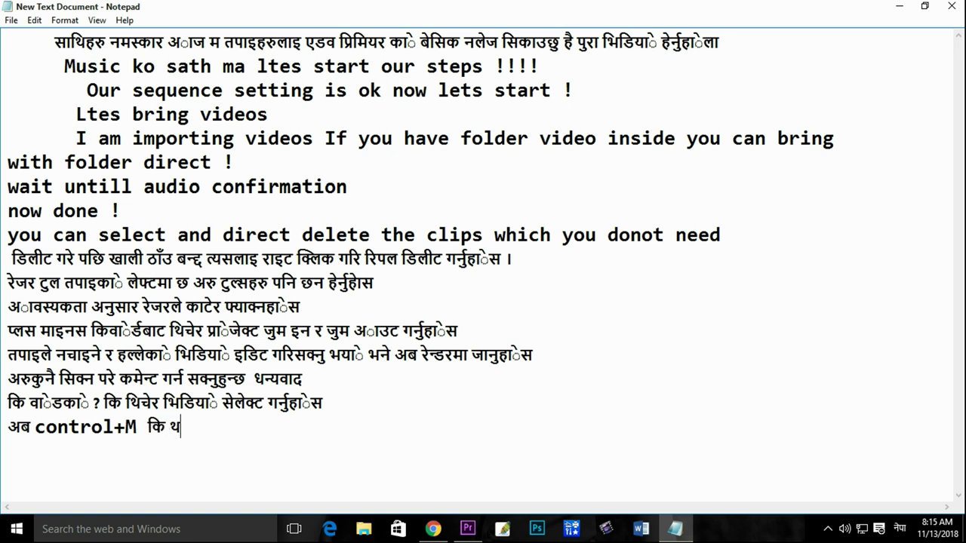
{"action": "type", "text": "िच"}
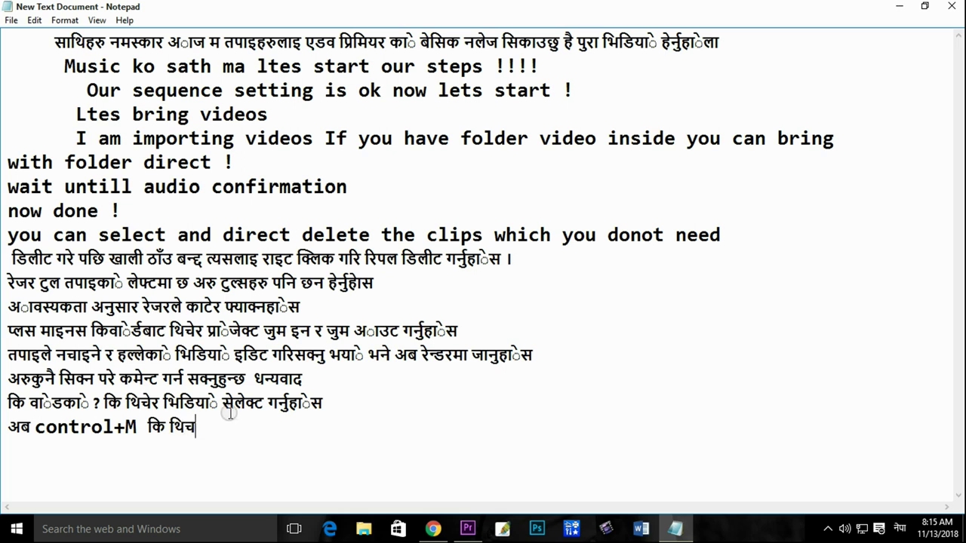
{"action": "type", "text": "्"}
{"action": "type", "text": "ु"}
{"action": "key", "text": "BackSpace"}
{"action": "type", "text": "नुह"}
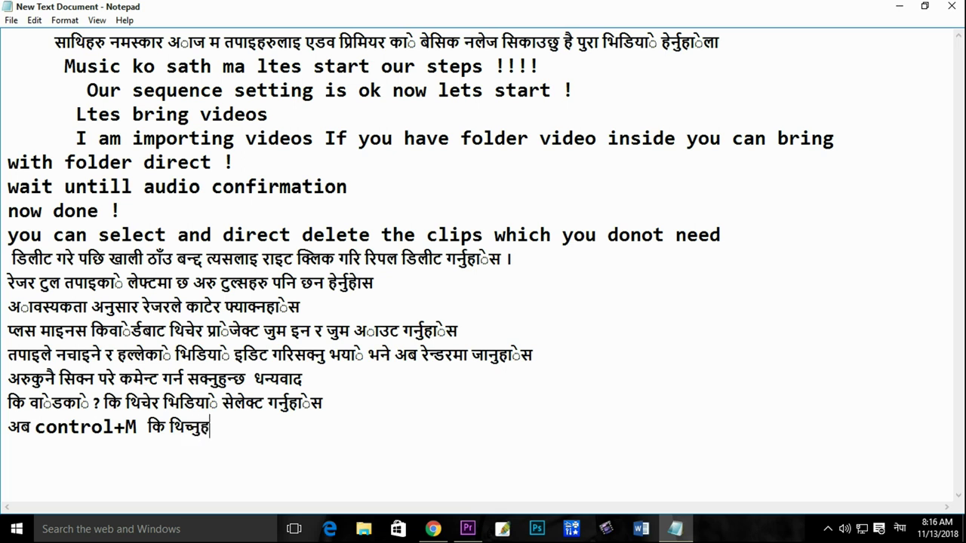
{"action": "type", "text": "ो"}
{"action": "key", "text": "BackSpace"}
{"action": "type", "text": "ेस"}
Step: Put Notepad away and bring the Premiere project back to the front
{"action": "left_click", "coordinate": [898, 6]}
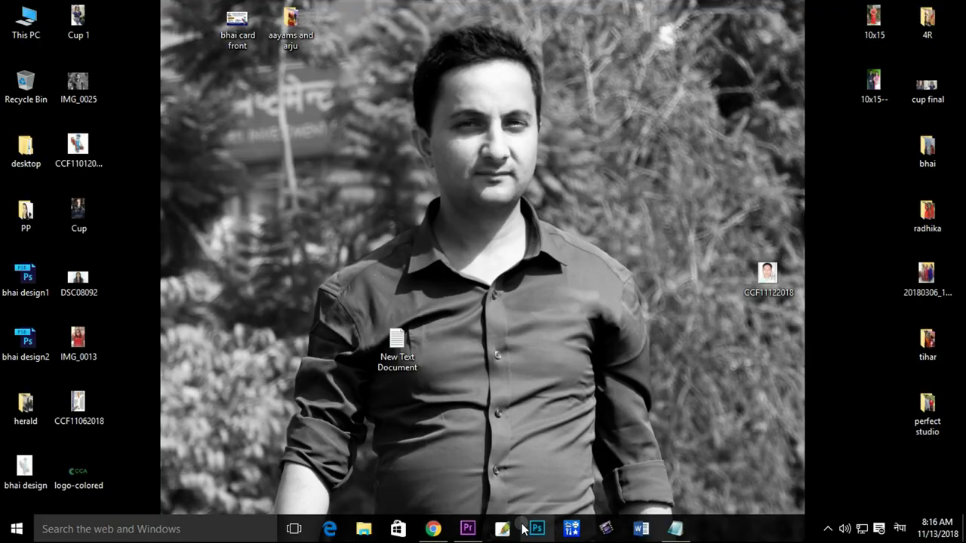
{"action": "left_click", "coordinate": [432, 528]}
{"action": "left_click", "coordinate": [881, 9]}
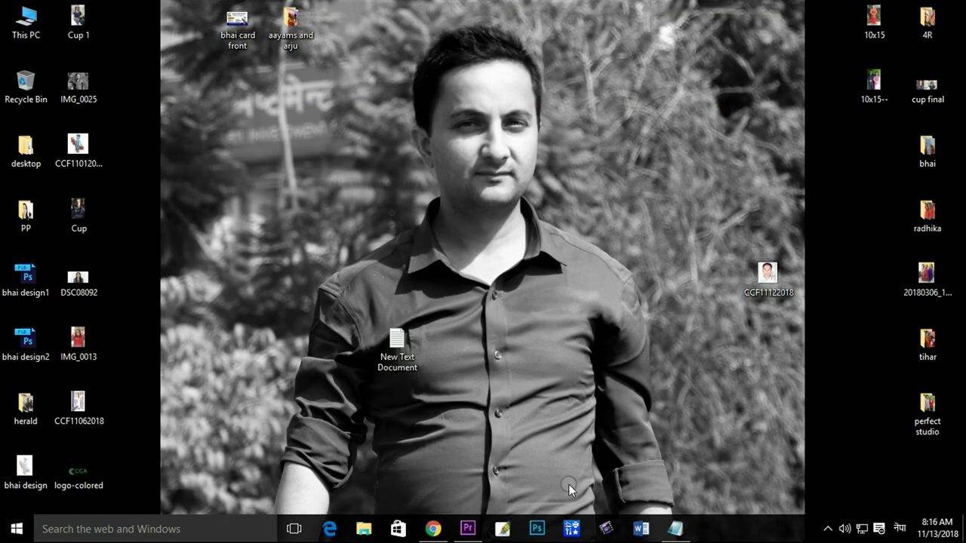
{"action": "left_click", "coordinate": [467, 528]}
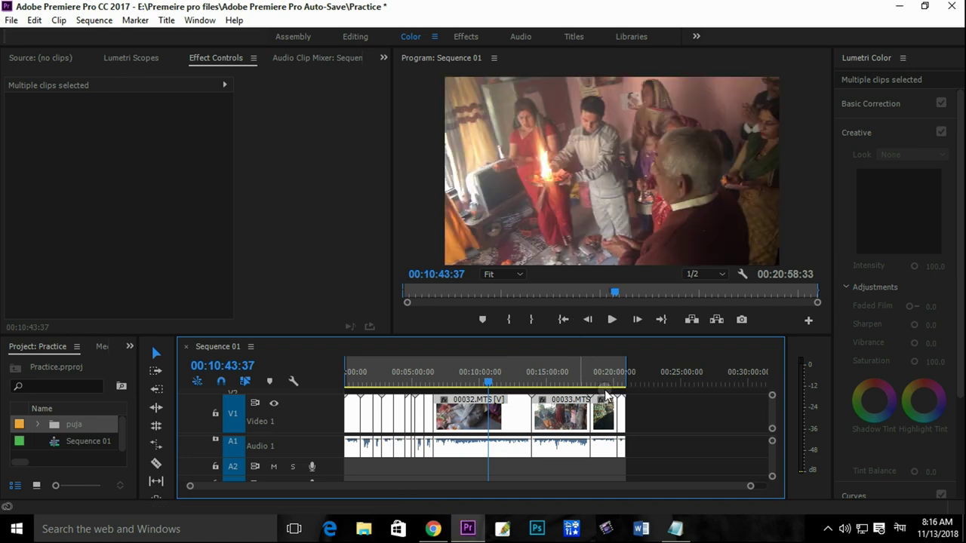
Step: Open Export Settings for Sequence 01 with Ctrl+M, keeping H.264 as the format
{"action": "key", "text": "ctrl+m"}
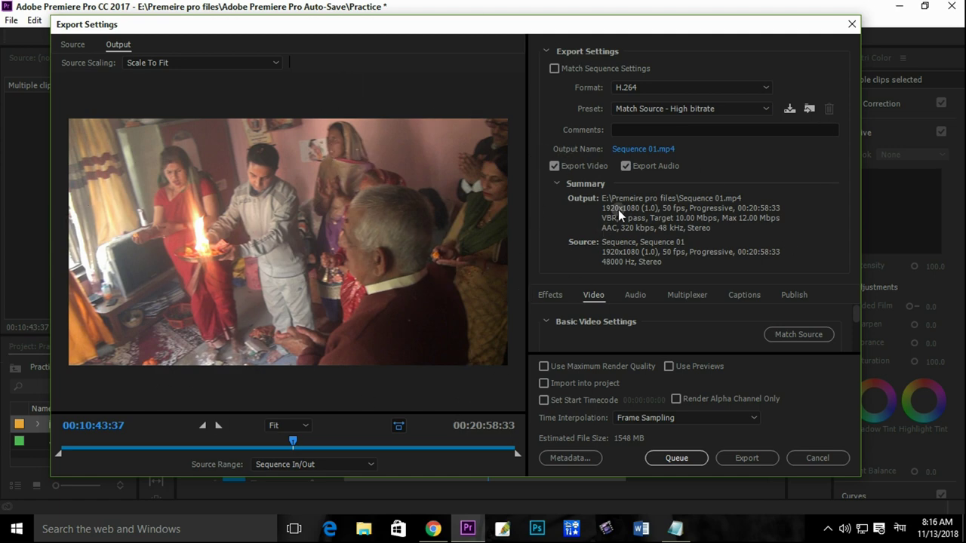
{"action": "left_click", "coordinate": [656, 85]}
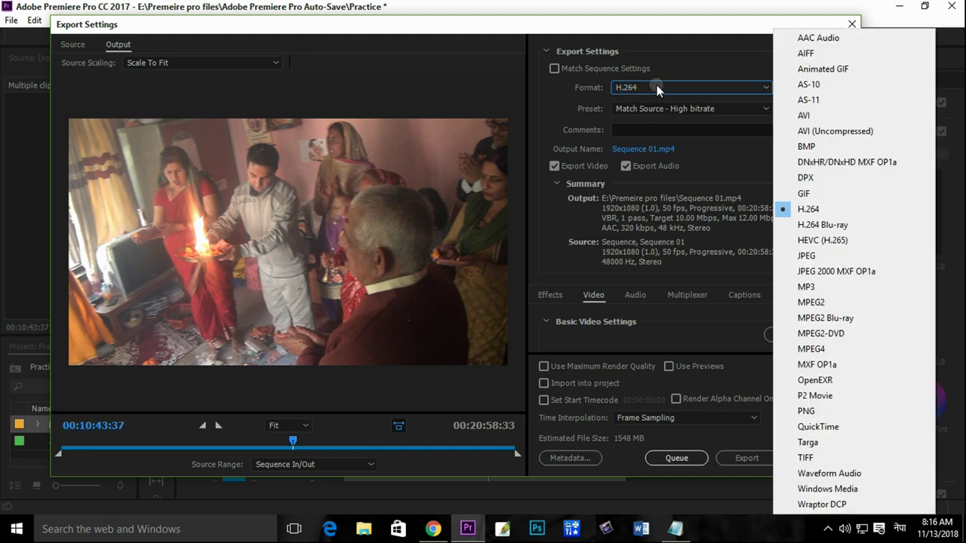
{"action": "left_click", "coordinate": [656, 85]}
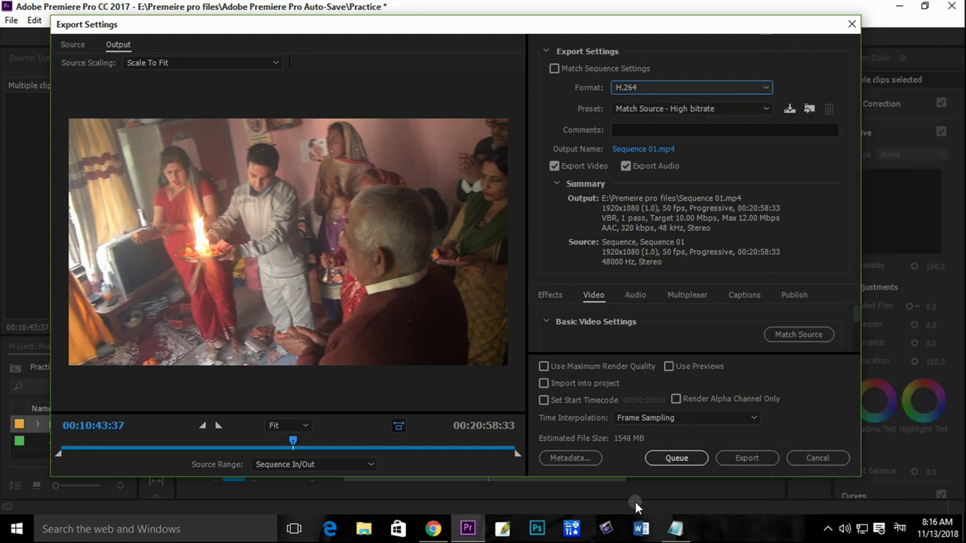
Step: Add a new line 'रेन्डरका' then, in English, 'Different options chhan hernus'
{"action": "left_click", "coordinate": [675, 528]}
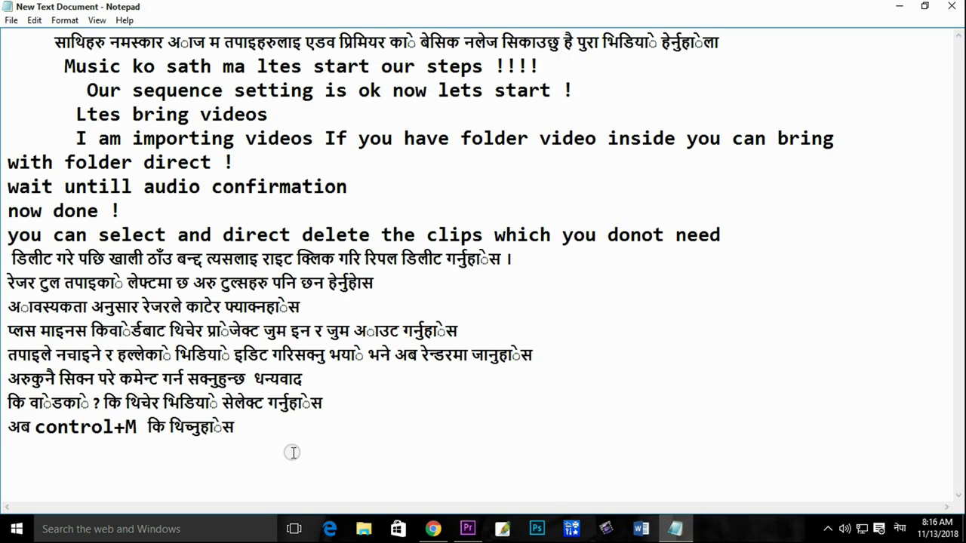
{"action": "key", "text": "Return"}
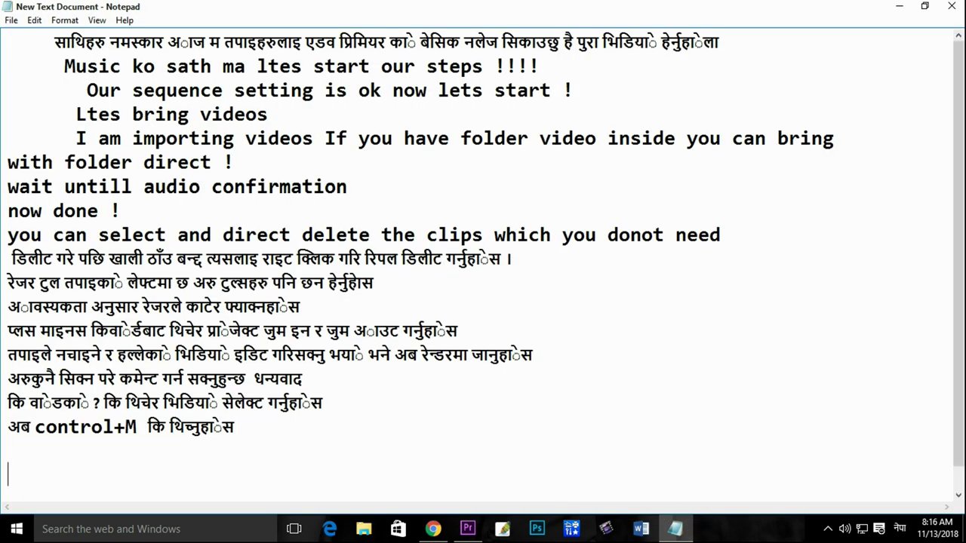
{"action": "type", "text": "रे"}
{"action": "type", "text": "न्डर"}
{"action": "type", "text": "का"}
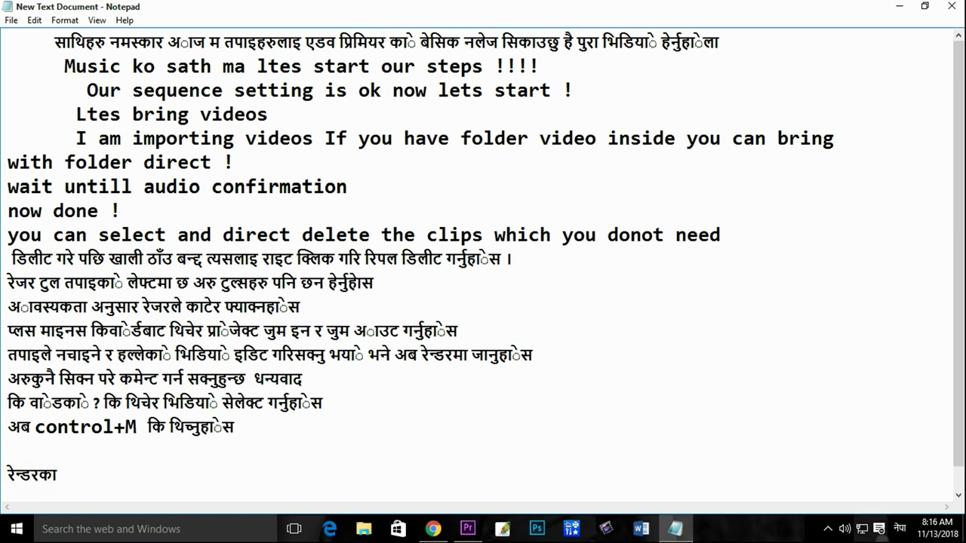
{"action": "left_click", "coordinate": [898, 529]}
{"action": "left_click", "coordinate": [869, 407]}
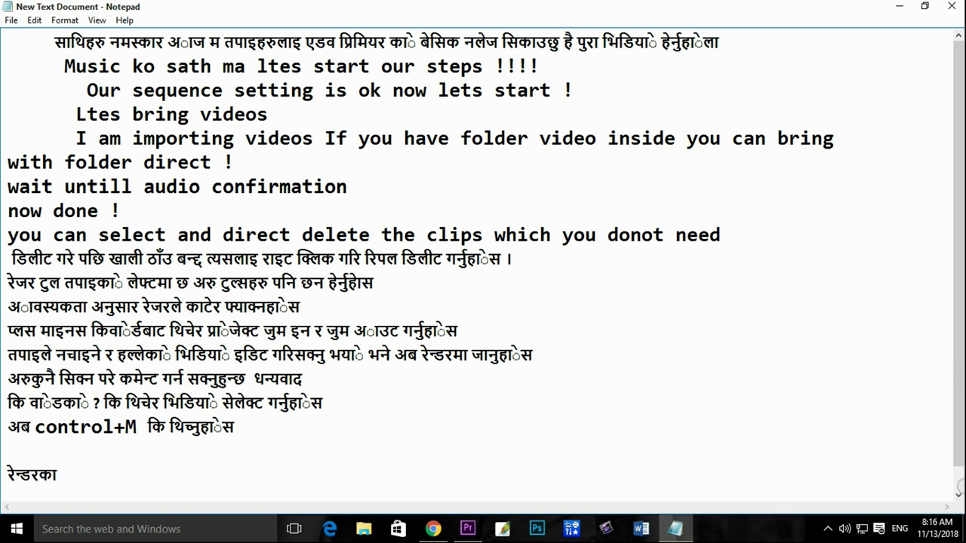
{"action": "type", "text": "Differ"}
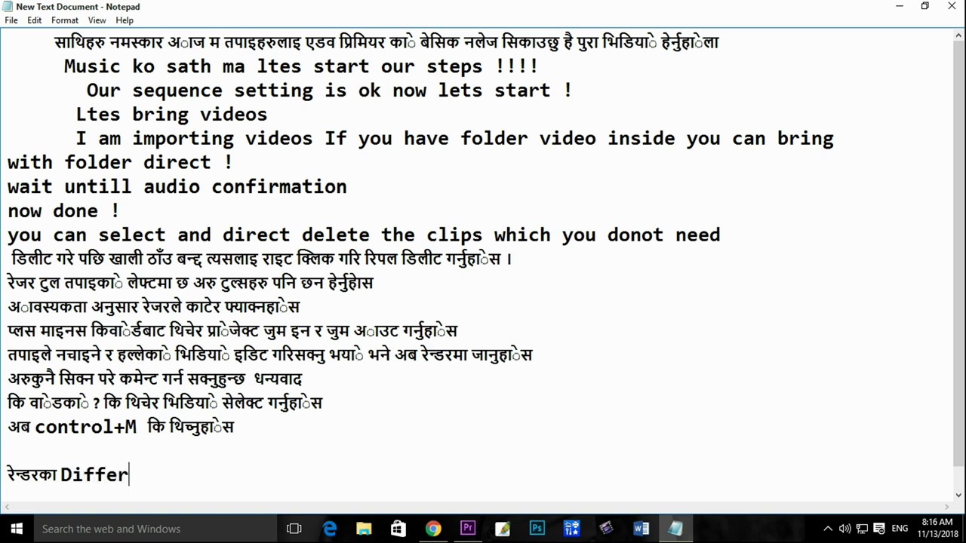
{"action": "type", "text": "ent o"}
{"action": "type", "text": "ptions "}
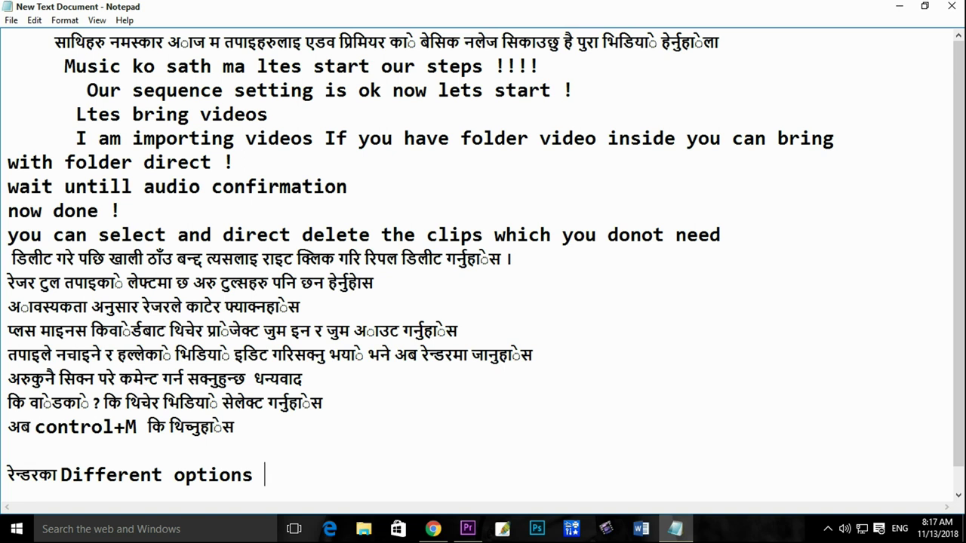
{"action": "type", "text": "x"}
{"action": "key", "text": "BackSpace"}
{"action": "type", "text": "cha"}
{"action": "key", "text": "BackSpace"}
{"action": "type", "text": "h"}
{"action": "type", "text": "an "}
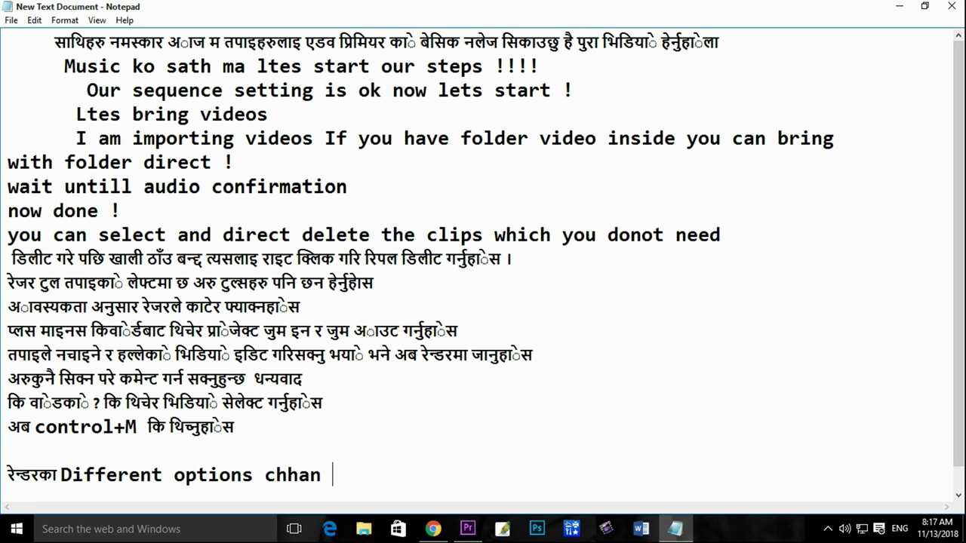
{"action": "type", "text": "hernus"}
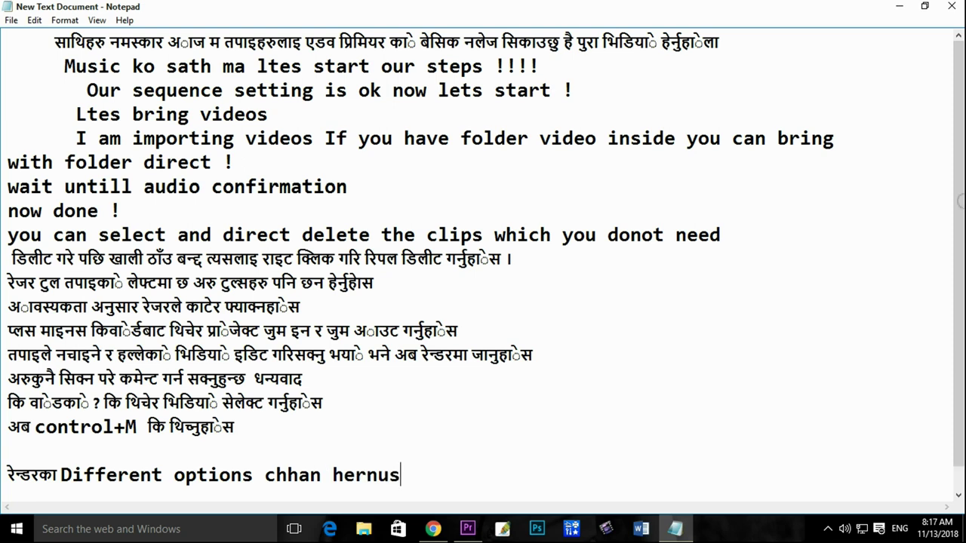
{"action": "left_click", "coordinate": [899, 6]}
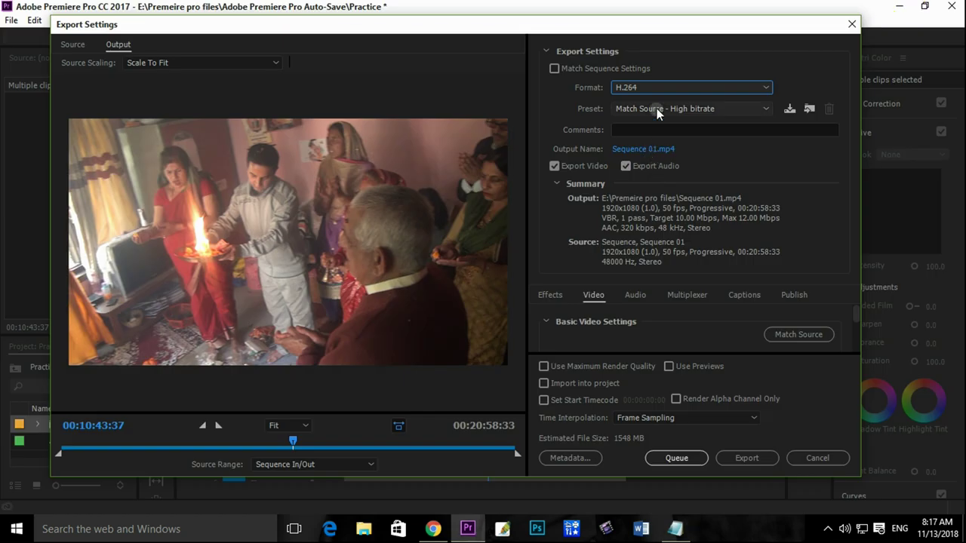
{"action": "left_click", "coordinate": [660, 89]}
{"action": "left_click", "coordinate": [660, 89]}
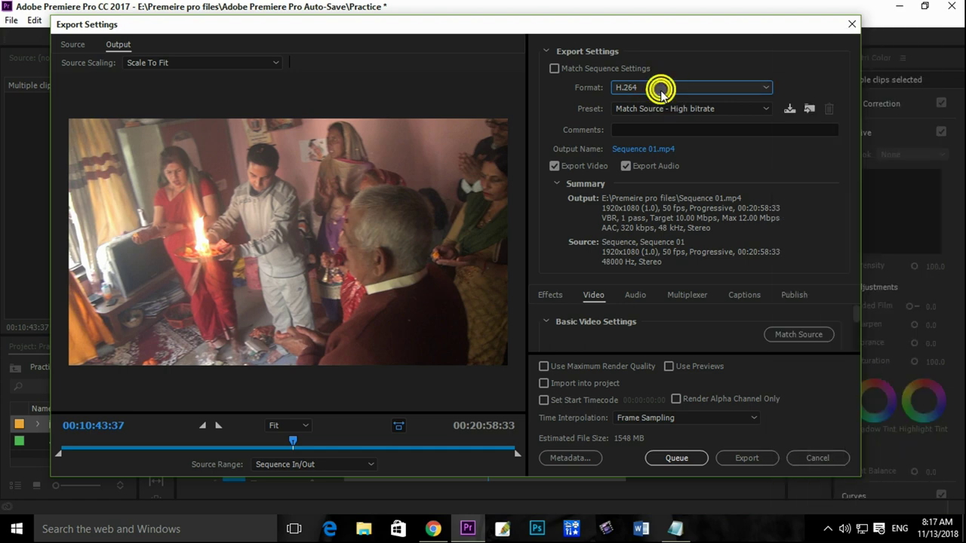
{"action": "left_click", "coordinate": [650, 150]}
{"action": "key", "text": "Escape"}
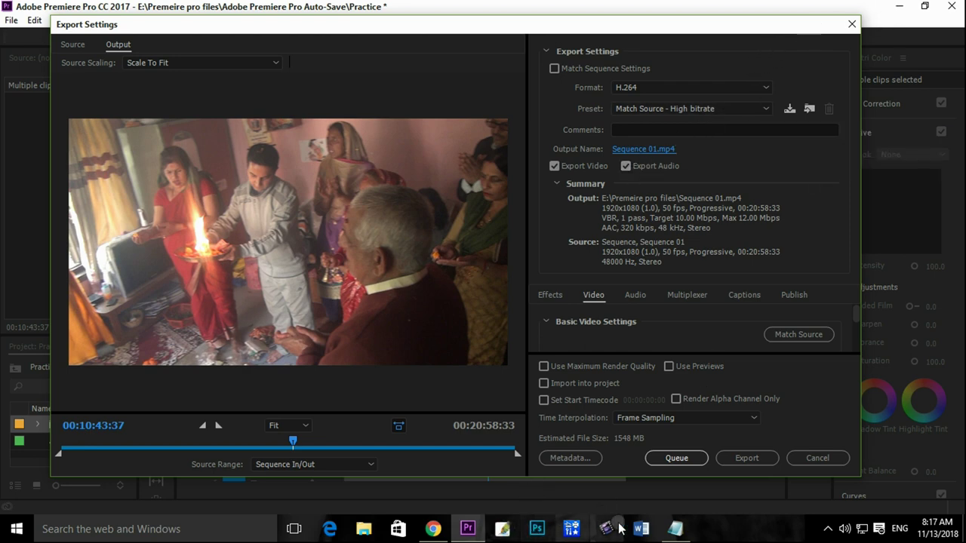
{"action": "left_click", "coordinate": [670, 533]}
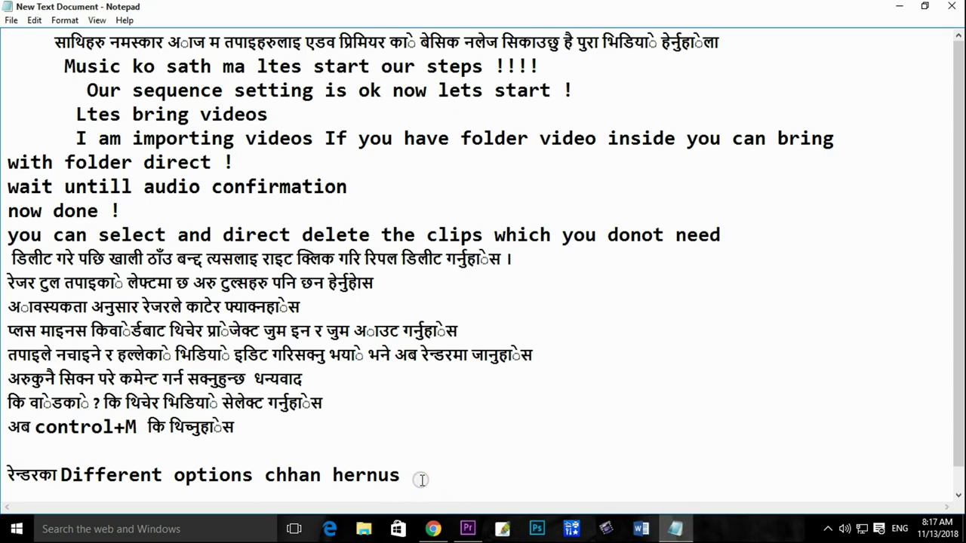
Step: Append 'Sequence 001 tapaiko video ko name ho' to the render-options line
{"action": "type", "text": "Se"}
{"action": "key", "text": "BackSpace"}
{"action": "key", "text": "alt"}
{"action": "type", "text": "e"}
{"action": "type", "text": "W"}
{"action": "key", "text": "BackSpace"}
{"action": "type", "text": "equen"}
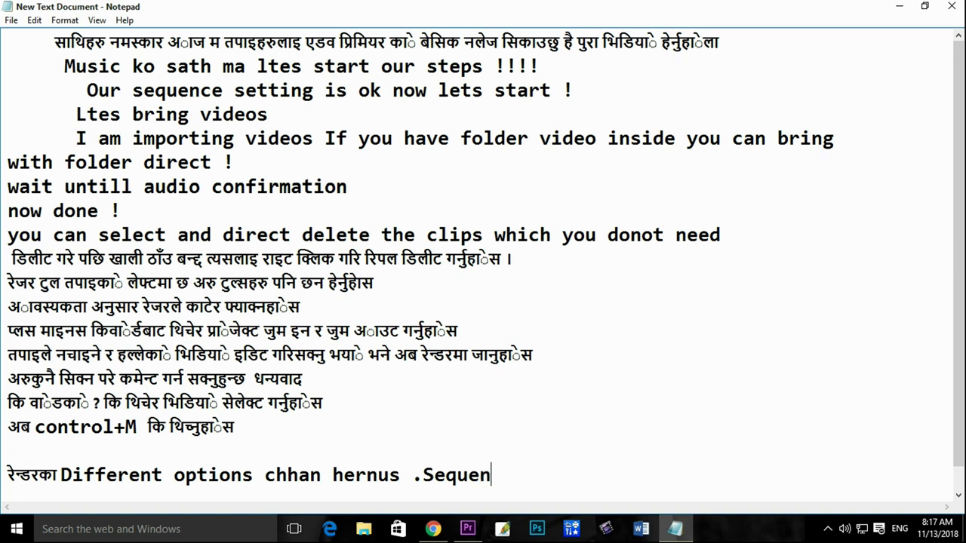
{"action": "type", "text": "ce 001 "}
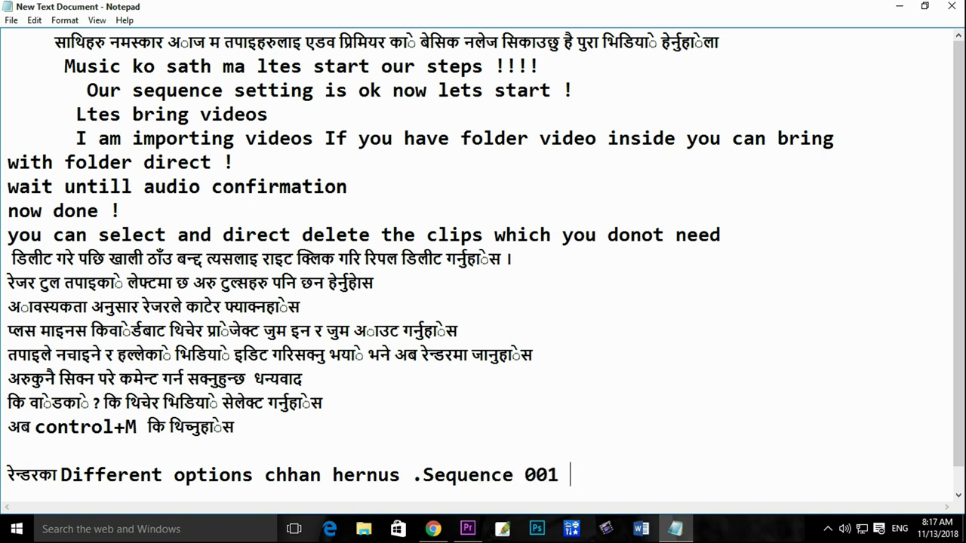
{"action": "type", "text": "tapaiko vid"}
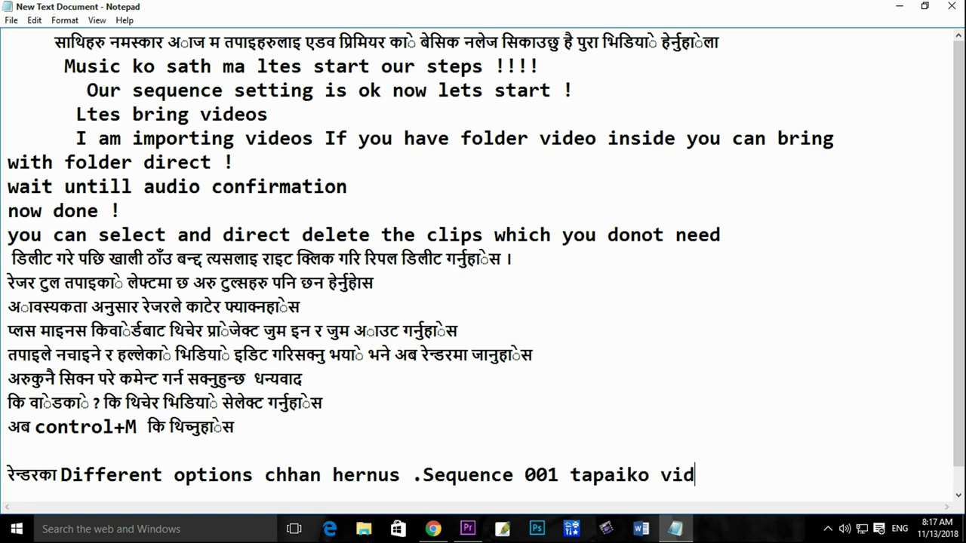
{"action": "type", "text": "eo "}
{"action": "type", "text": "ko name ho"}
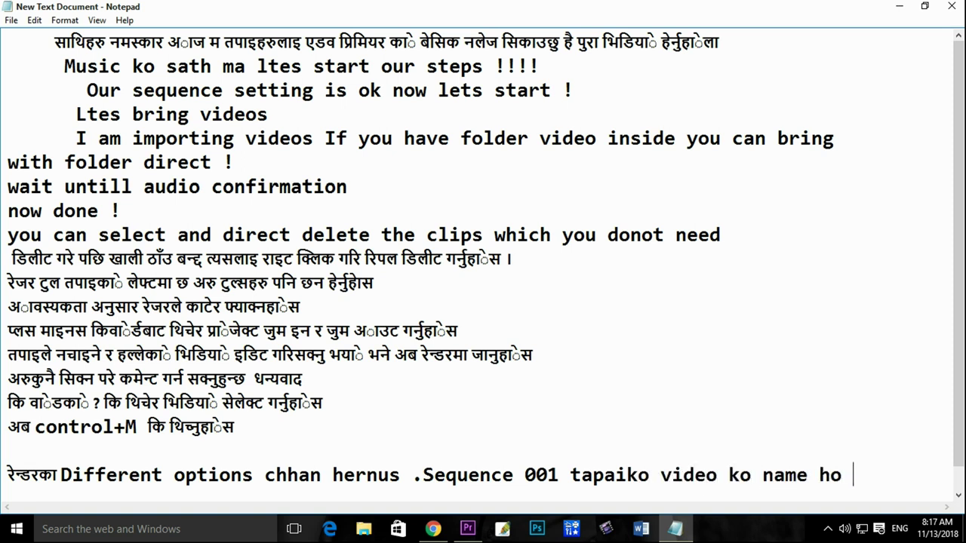
Step: Check the Output Name in Export Settings, leaving it Sequence 01.mp4, and return to Notepad
{"action": "left_click", "coordinate": [468, 528]}
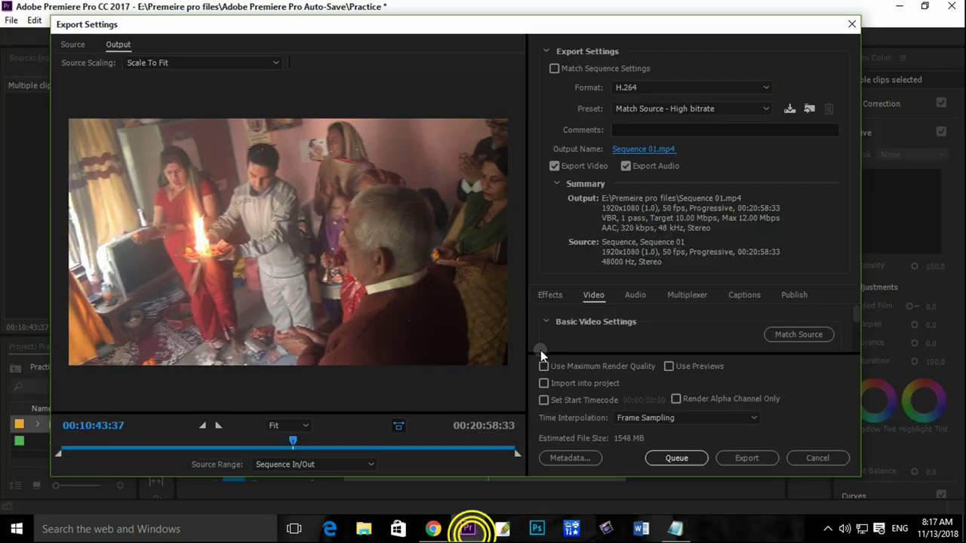
{"action": "left_click", "coordinate": [643, 148]}
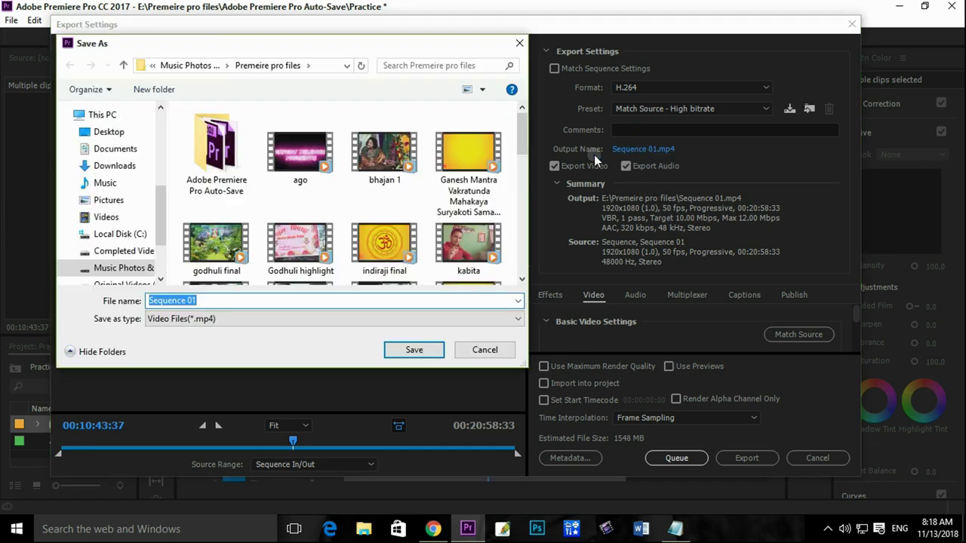
{"action": "left_click", "coordinate": [518, 43]}
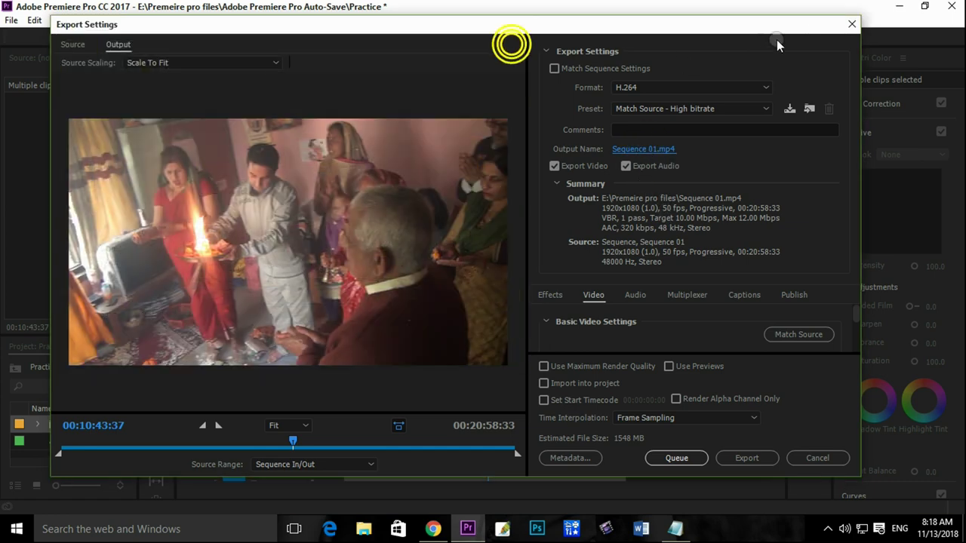
{"action": "left_click", "coordinate": [468, 528]}
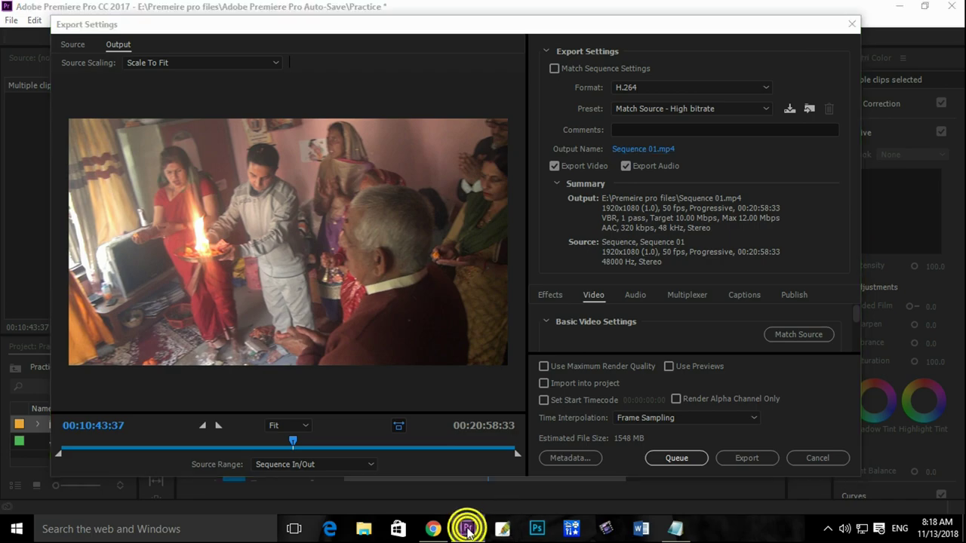
{"action": "left_click", "coordinate": [674, 530]}
Step: Type the note 'Tyaha clik garnus tapaiko video kaha store hudai xa… tehi rakhna saknu hunxa'
{"action": "key", "text": "Return"}
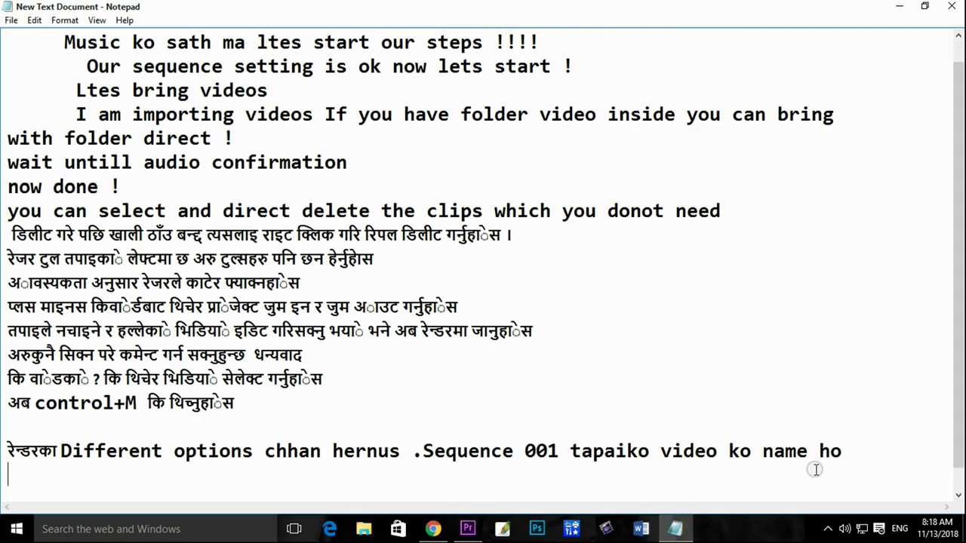
{"action": "type", "text": "Tyaha"}
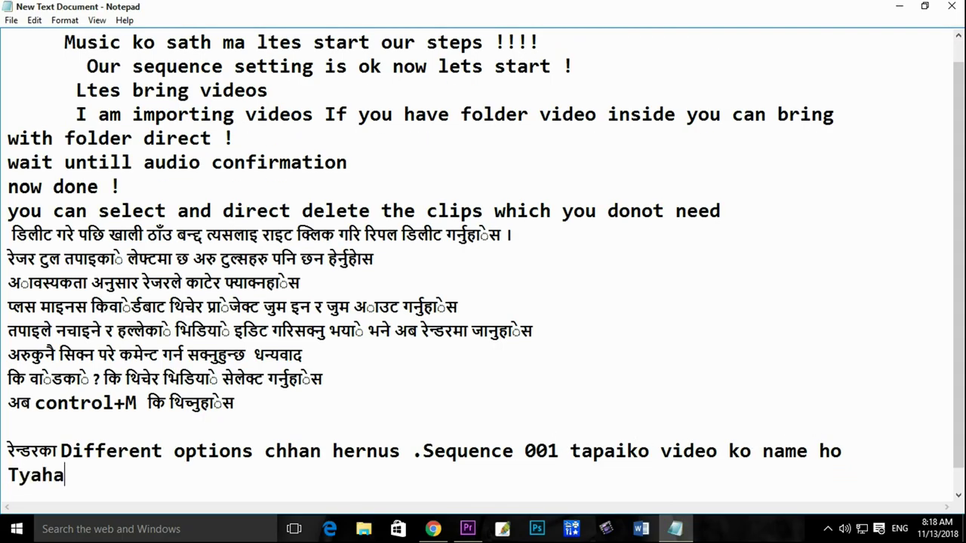
{"action": "type", "text": "likga"}
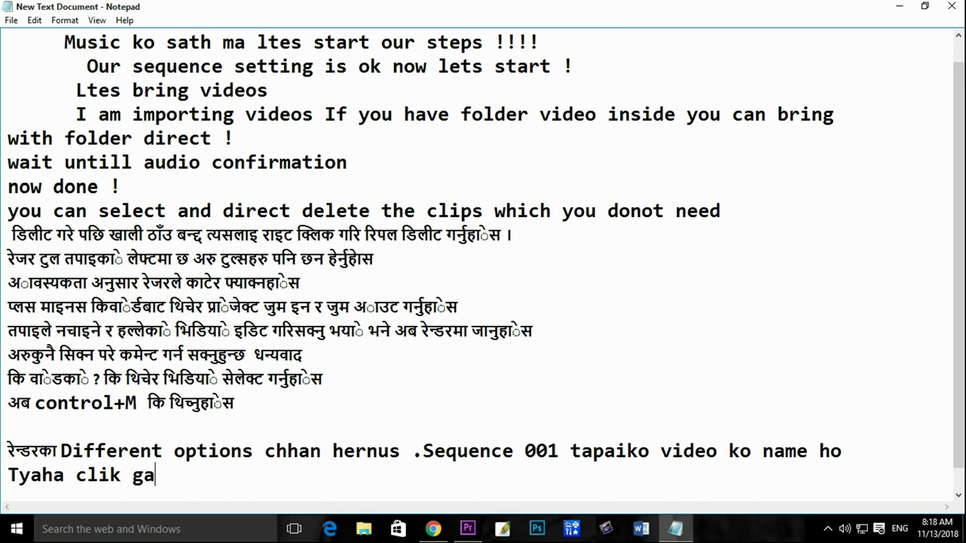
{"action": "type", "text": "rnus "}
{"action": "type", "text": "tapaiko vide"}
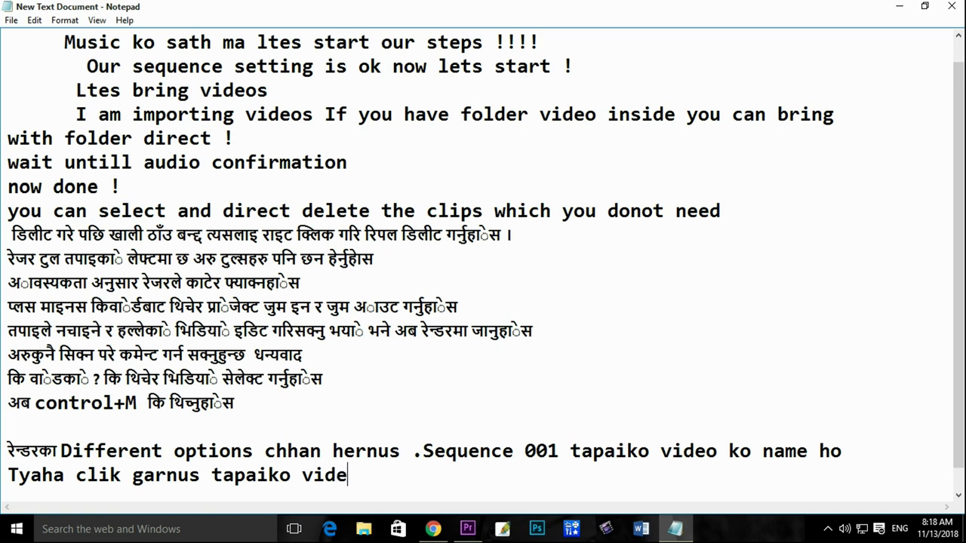
{"action": "type", "text": "o kaha s"}
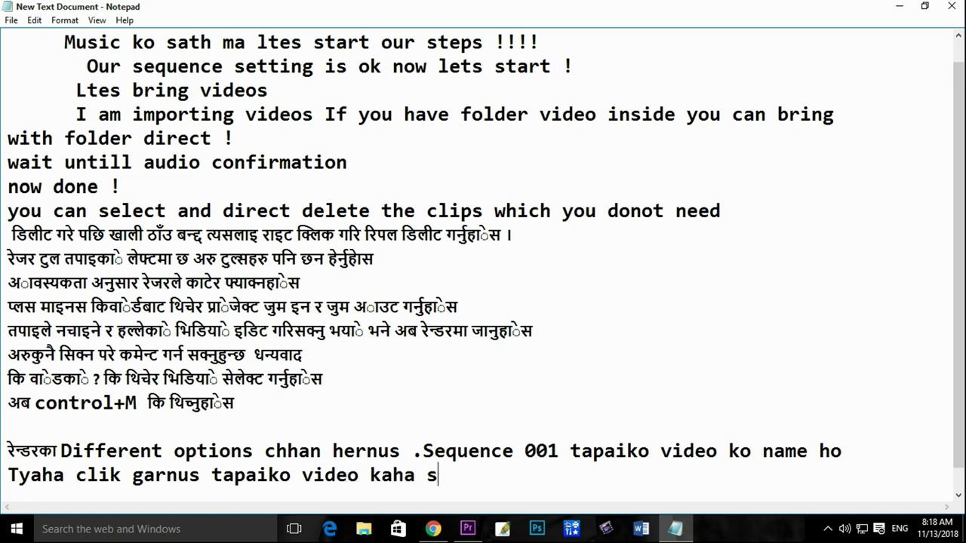
{"action": "type", "text": "tore hudai "}
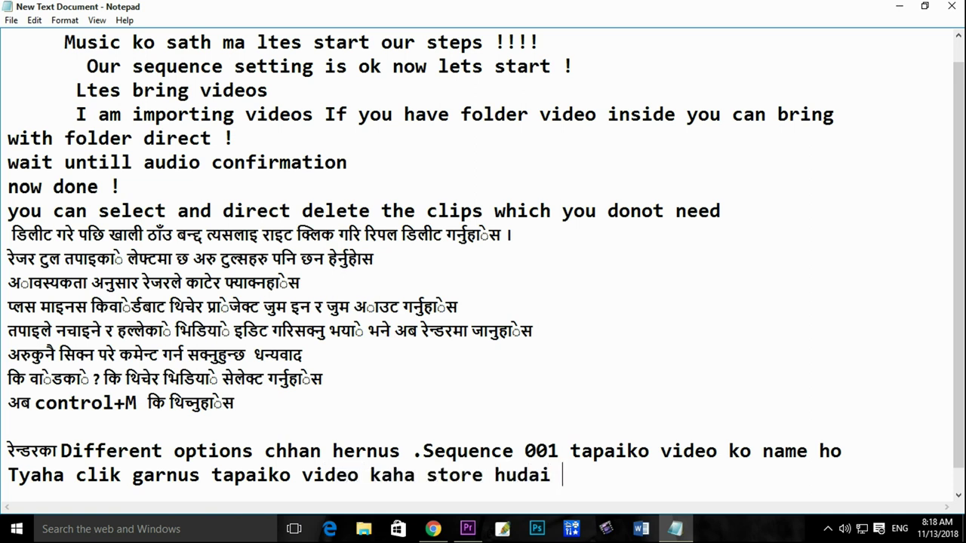
{"action": "type", "text": "xa thaha "}
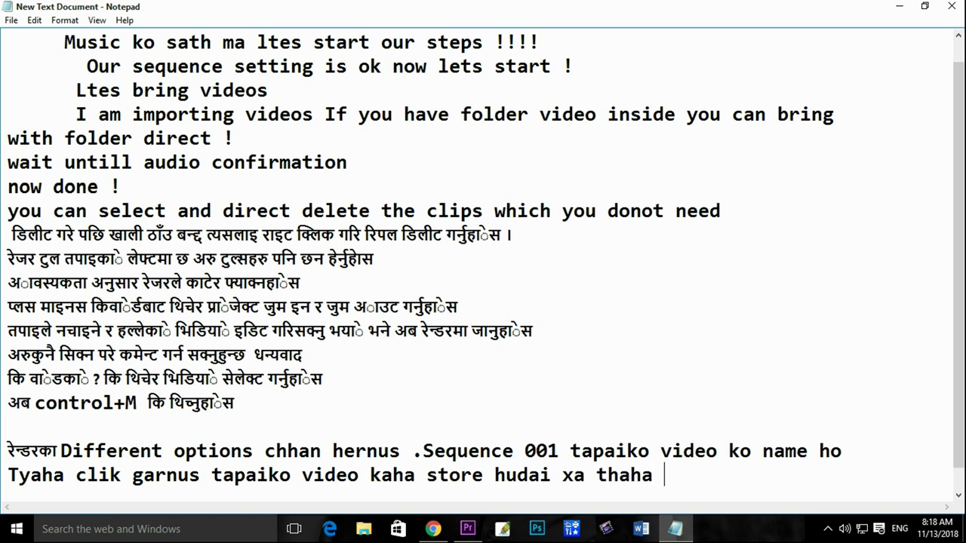
{"action": "type", "text": "hunxa "}
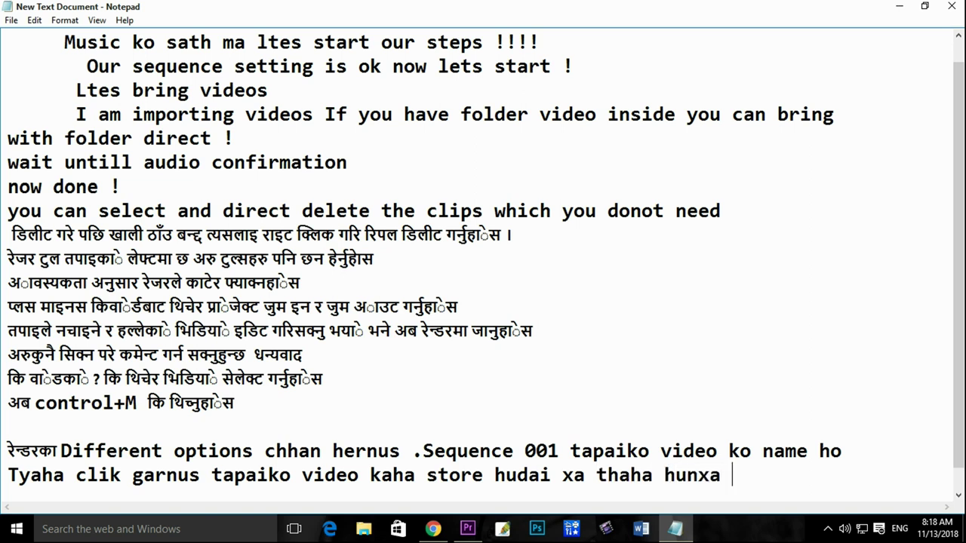
{"action": "type", "text": "ra ta"}
{"action": "type", "text": "pailai"}
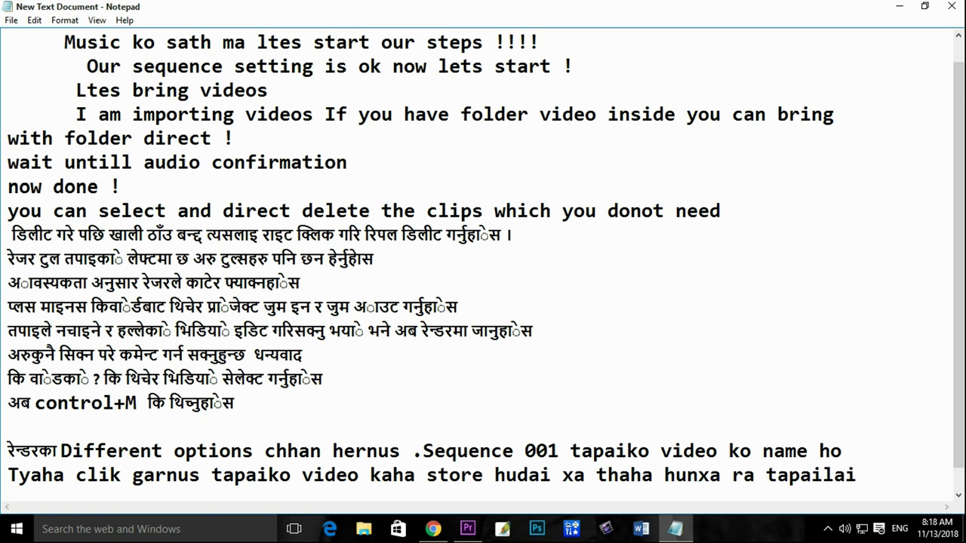
{"action": "type", "text": "  k nam rakh"}
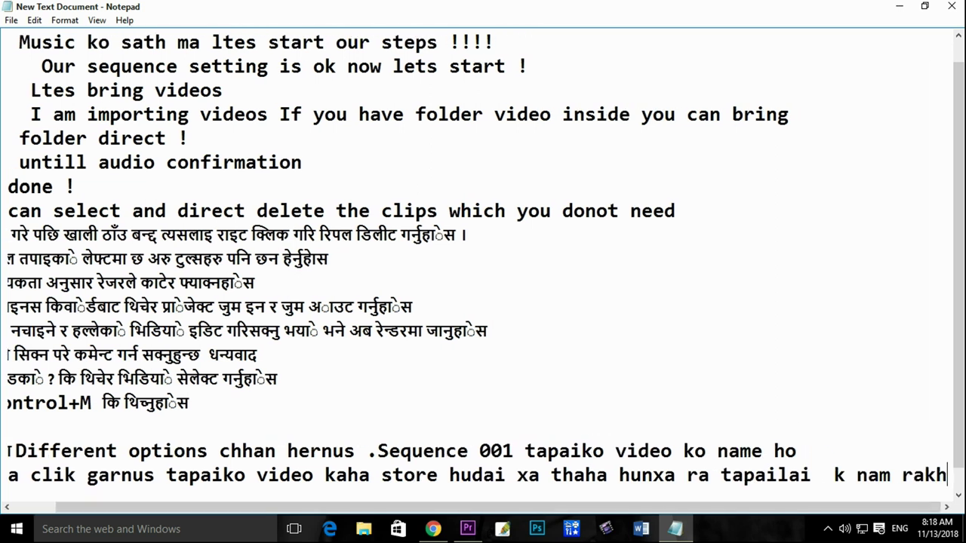
{"action": "key", "text": "BackSpace"}
{"action": "key", "text": "BackSpace"}
{"action": "key", "text": "BackSpace"}
{"action": "key", "text": "BackSpace"}
{"action": "key", "text": "Return"}
{"action": "type", "text": "khnu"}
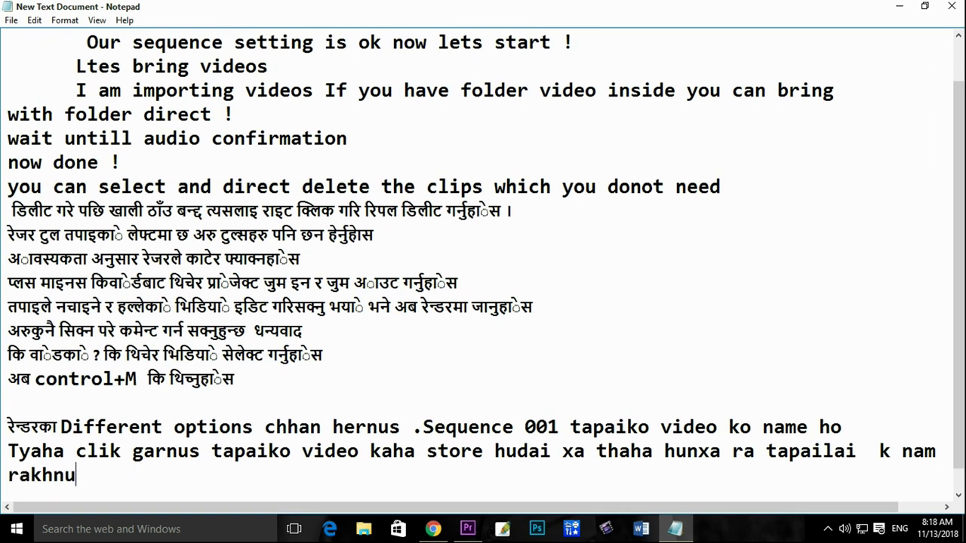
{"action": "type", "text": " xa teh"}
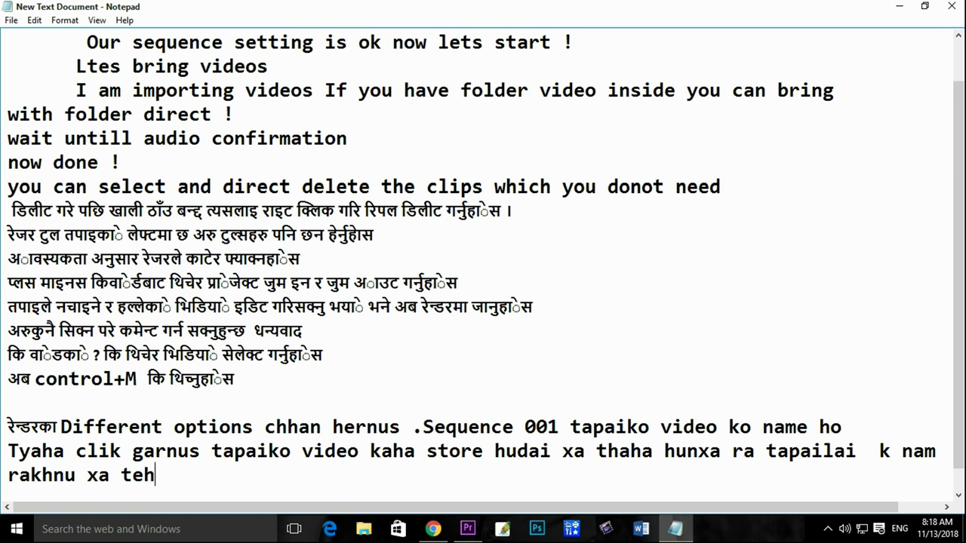
{"action": "type", "text": "i rakhna s"}
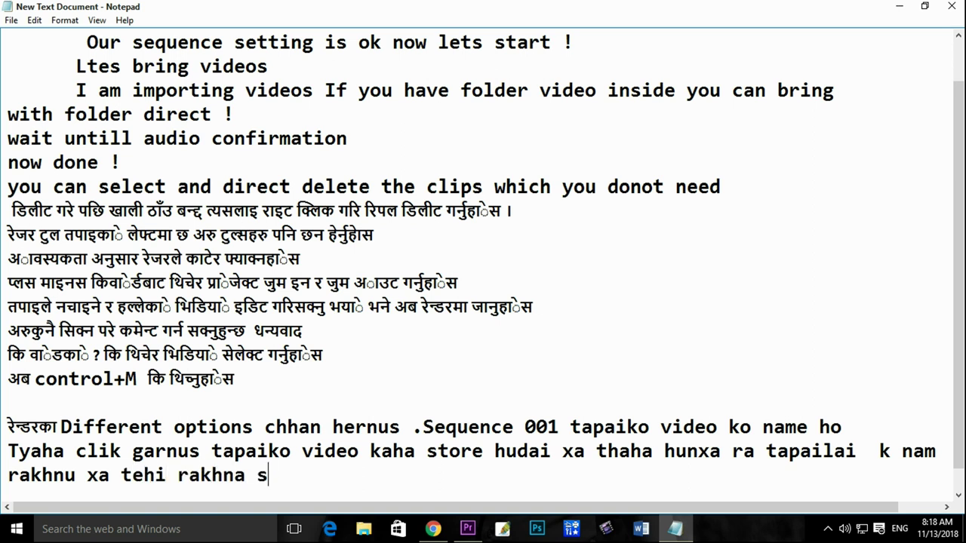
{"action": "type", "text": "aknu hunxa"}
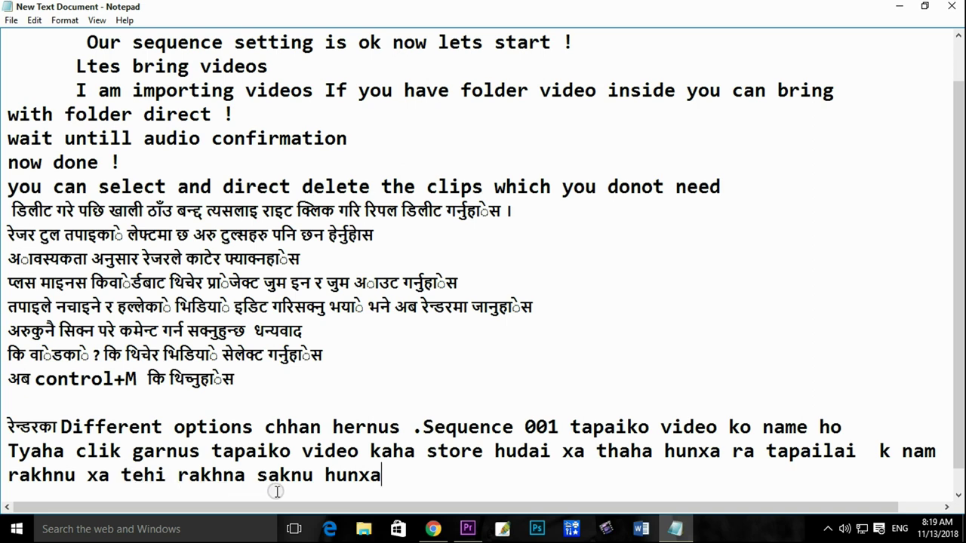
Step: Name the export output file practice.mp4 in the Premiere pro files folder
{"action": "left_click", "coordinate": [467, 529]}
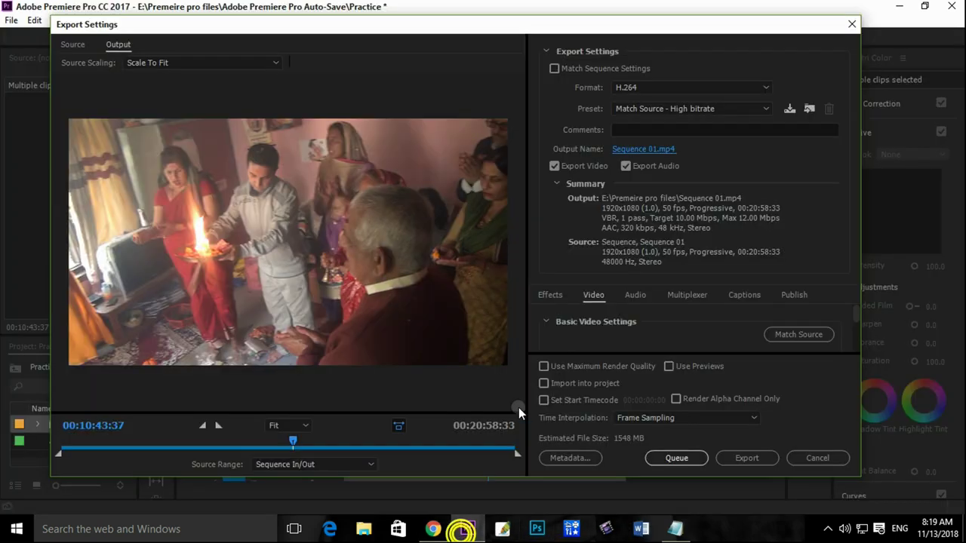
{"action": "left_click", "coordinate": [632, 150]}
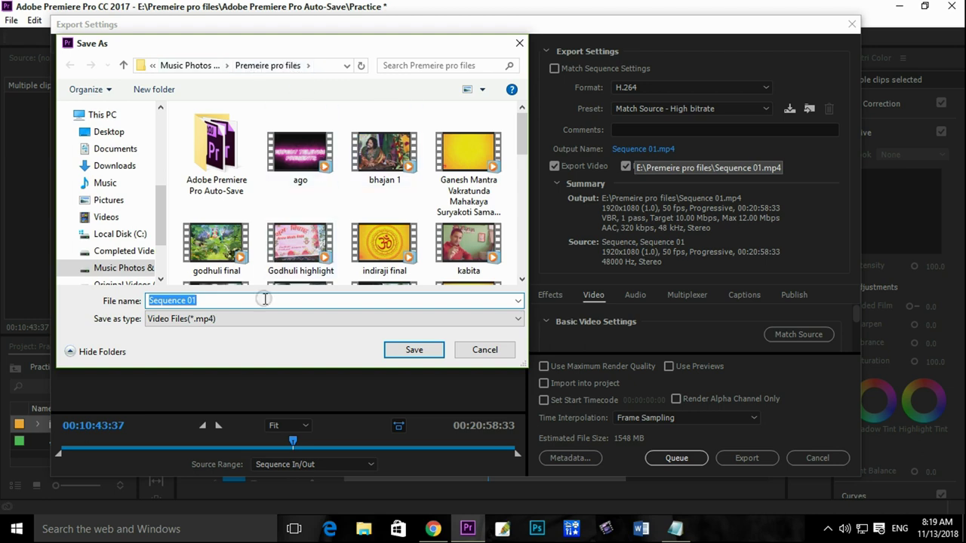
{"action": "type", "text": "pra"}
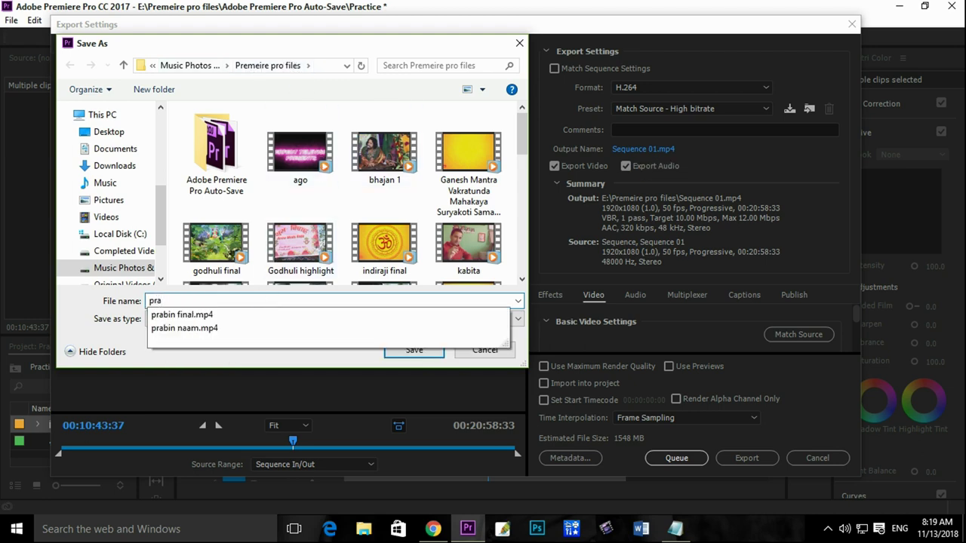
{"action": "type", "text": "ctice"}
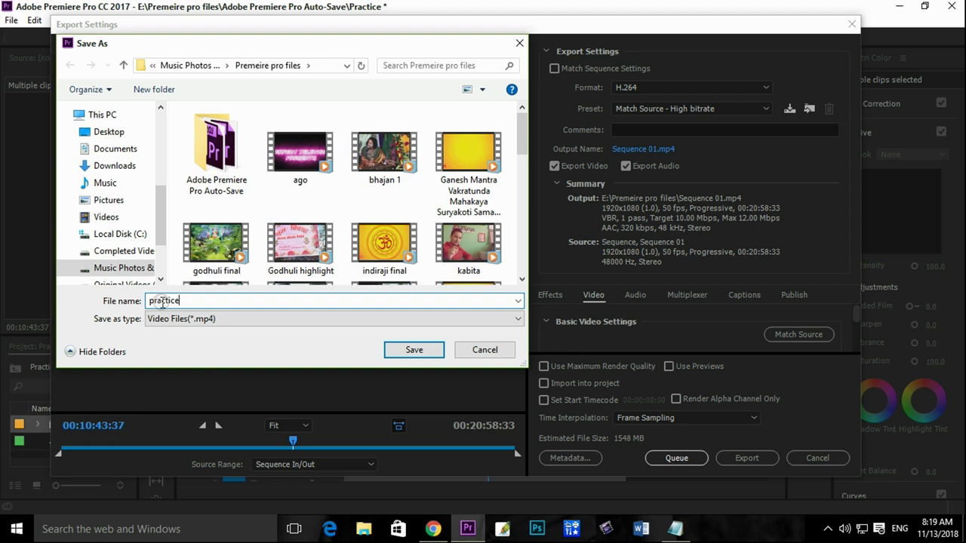
{"action": "left_click", "coordinate": [412, 351]}
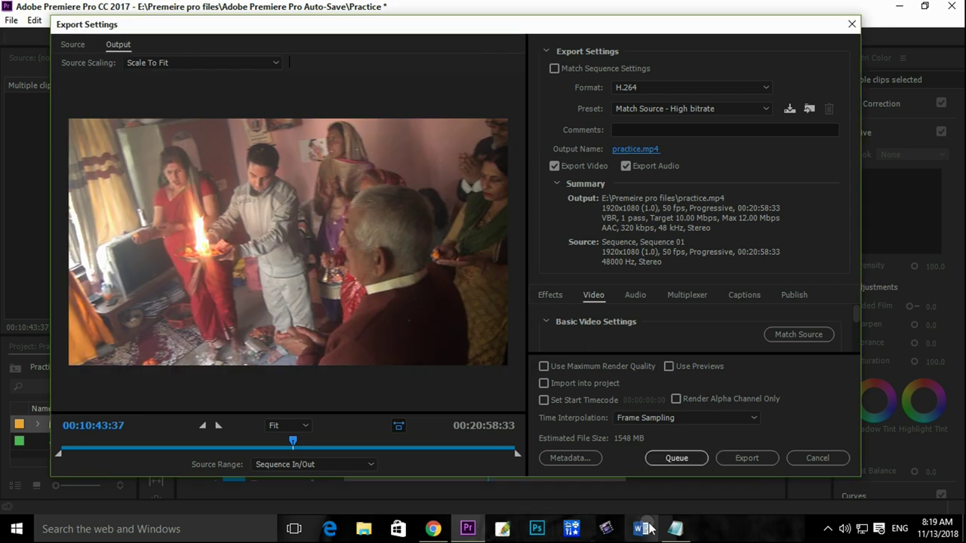
{"action": "left_click", "coordinate": [681, 530]}
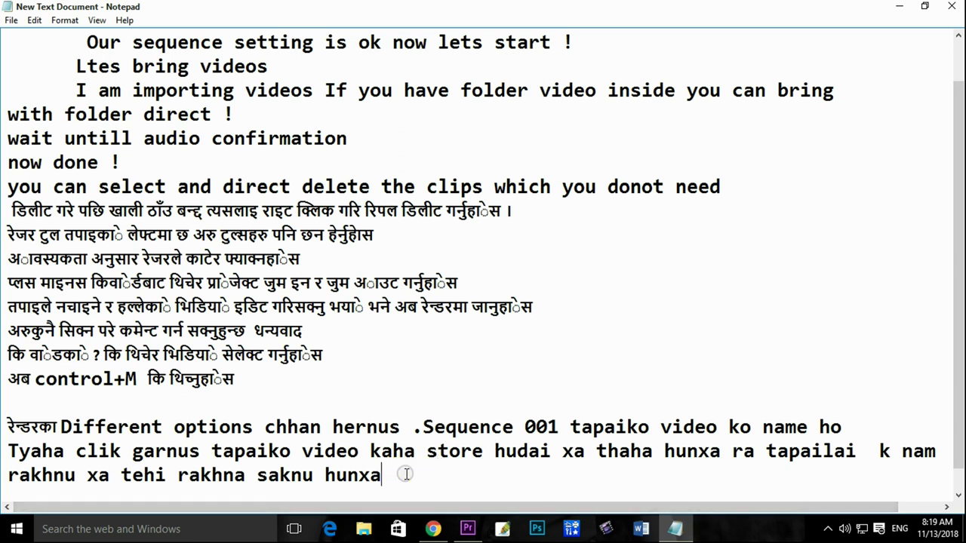
Step: Add the note line 'name lekhe maile aba final raindering maodnus .' in Notepad
{"action": "type", "text": "na"}
{"action": "key", "text": "BackSpace"}
{"action": "key", "text": "BackSpace"}
{"action": "key", "text": "Return"}
{"action": "type", "text": "name le"}
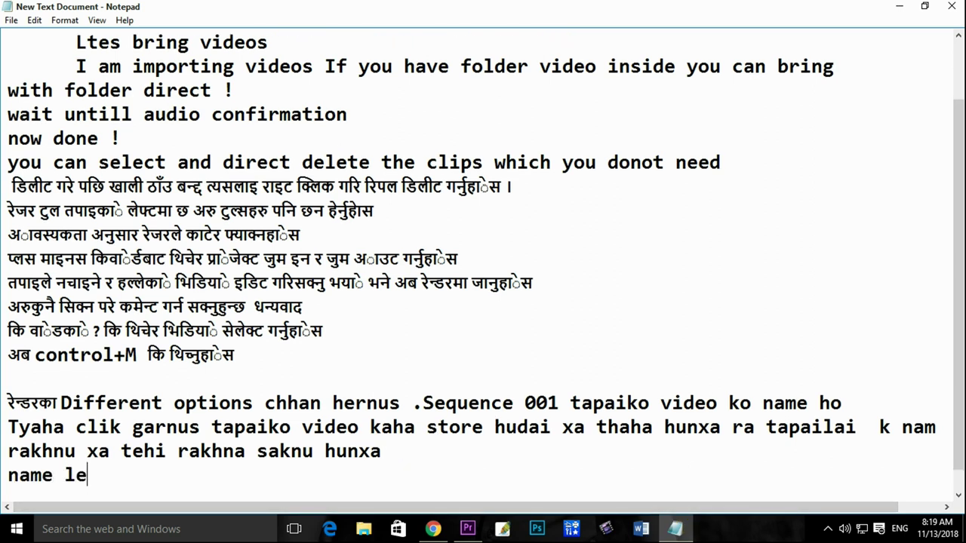
{"action": "type", "text": "khe maile"}
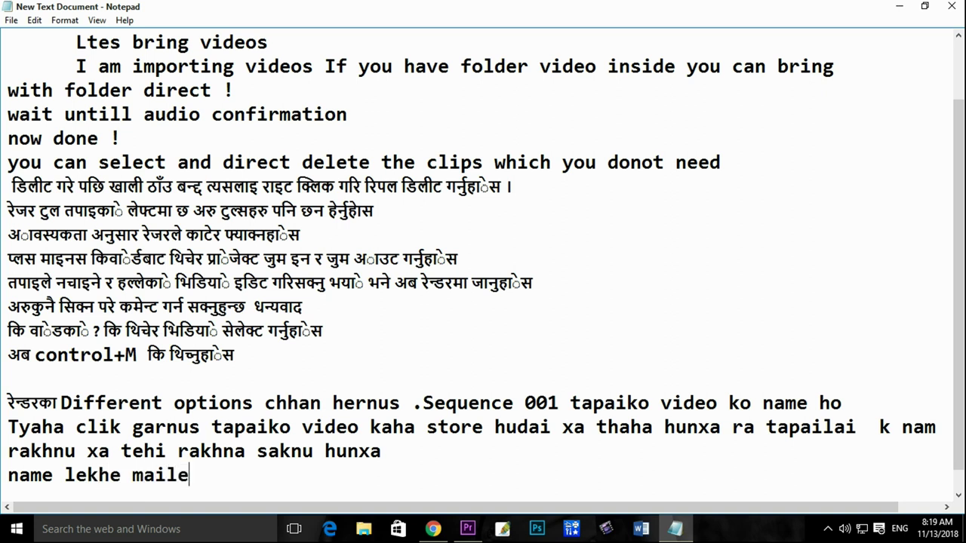
{"action": "type", "text": " aba fin"}
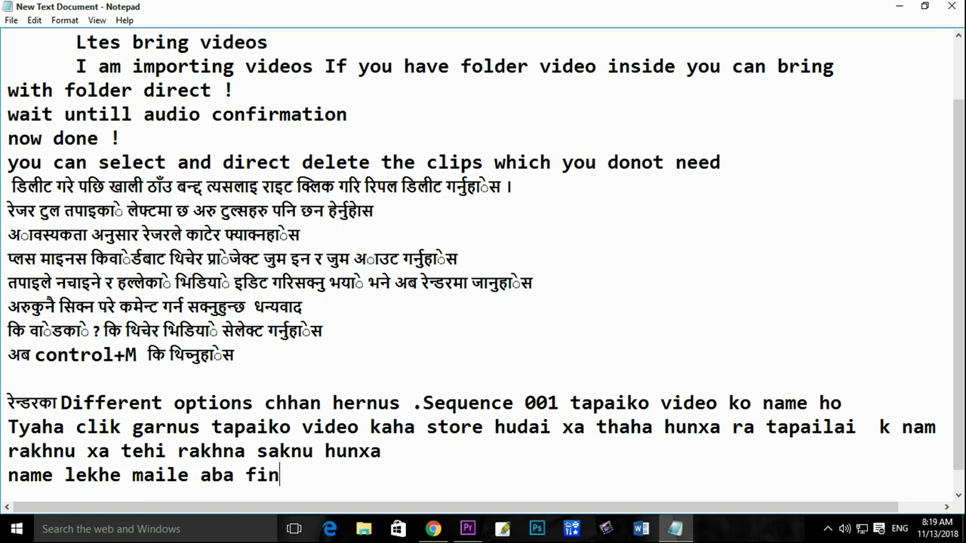
{"action": "type", "text": "al rainderi"}
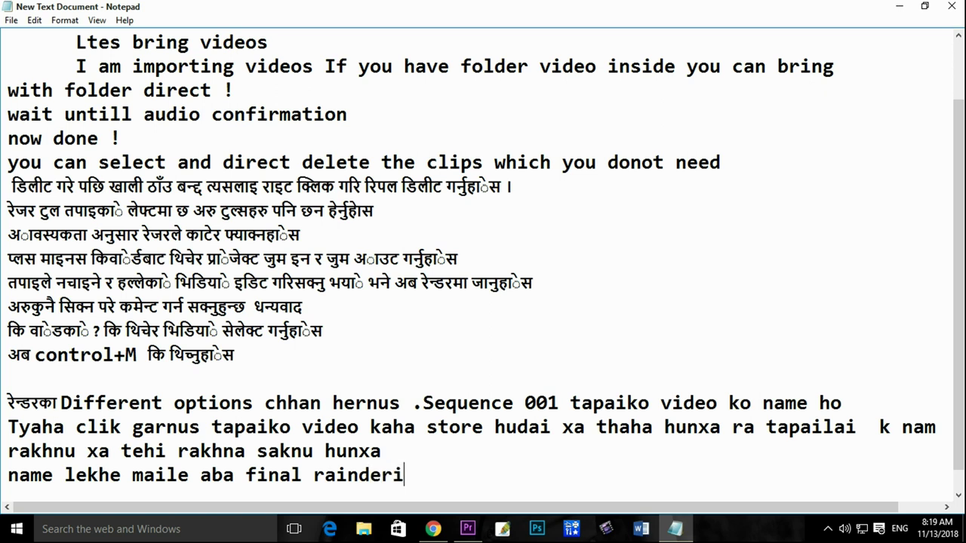
{"action": "type", "text": "ng ma x"}
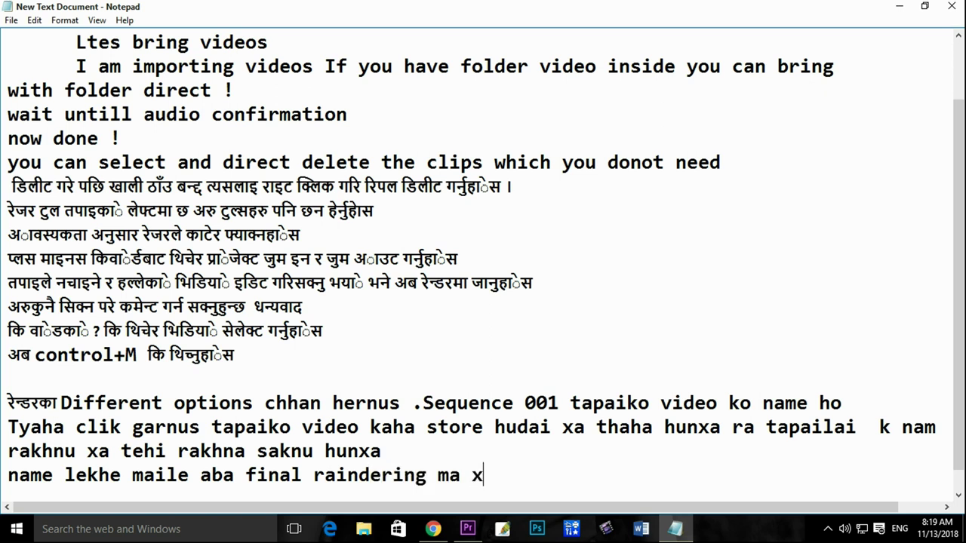
{"action": "type", "text": "odnus "}
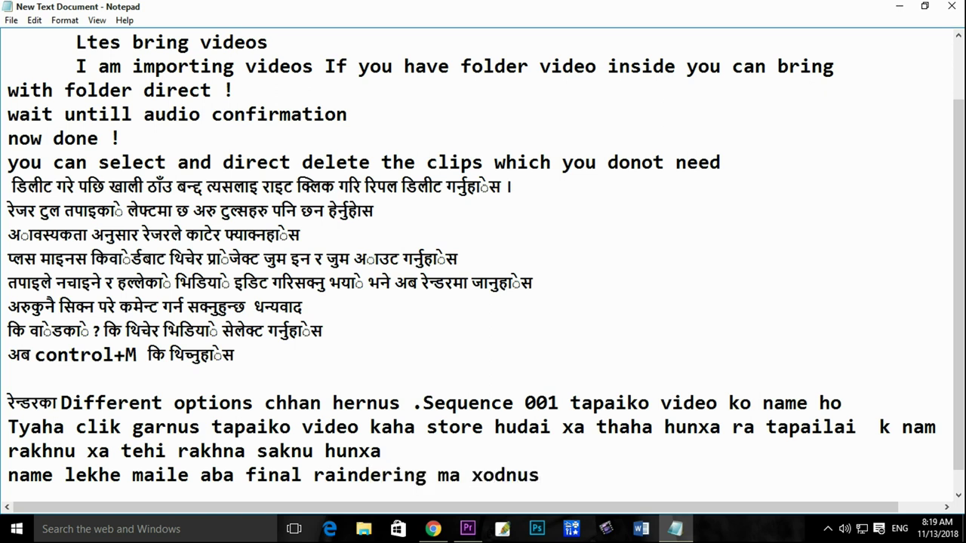
{"action": "type", "text": "."}
Step: Add an 'Export' note line, then start encoding Sequence 01 to practice.mp4
{"action": "left_click", "coordinate": [898, 6]}
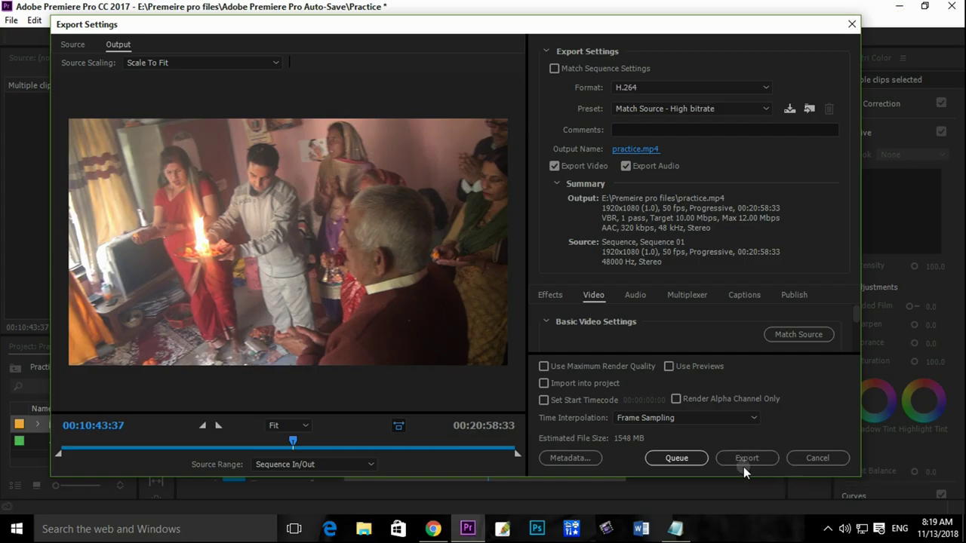
{"action": "left_click", "coordinate": [675, 528]}
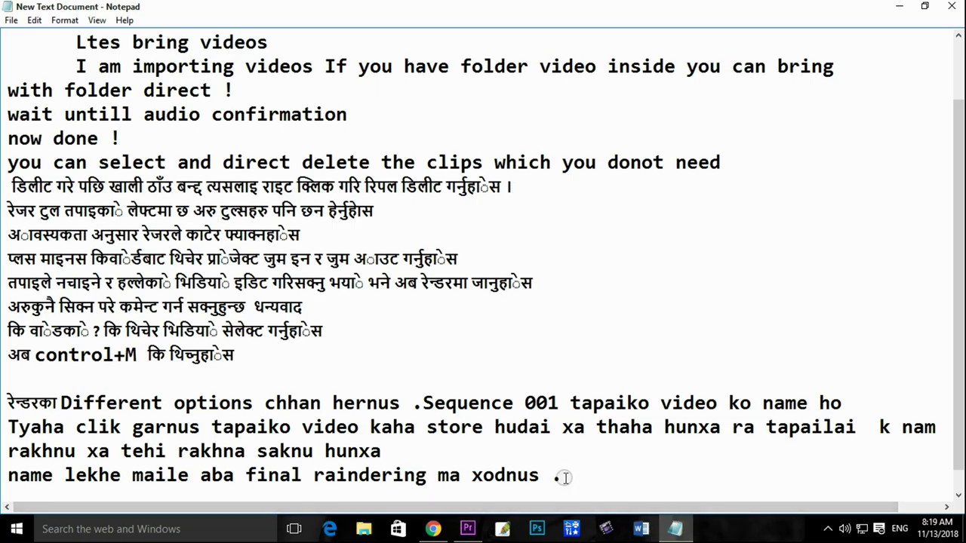
{"action": "key", "text": "Return"}
{"action": "type", "text": "Exp"}
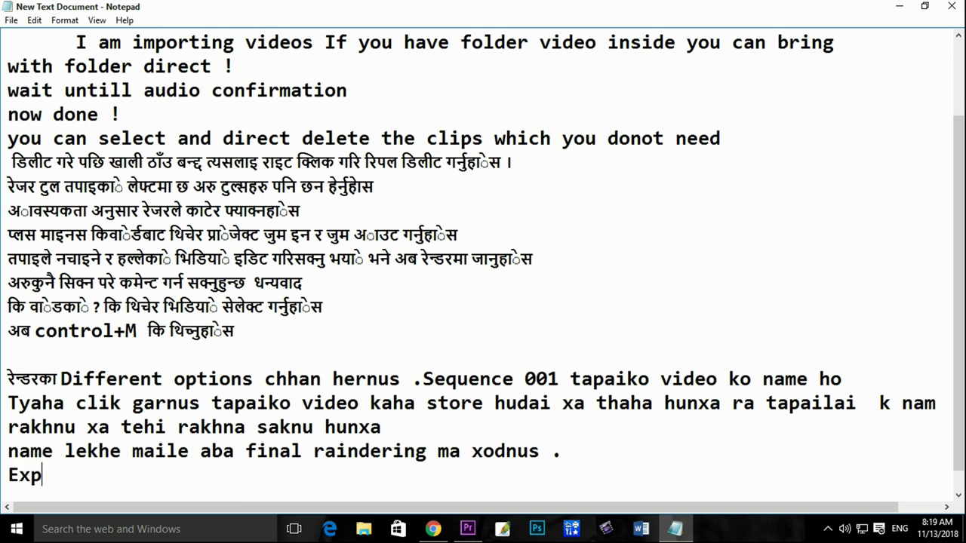
{"action": "type", "text": "ort."}
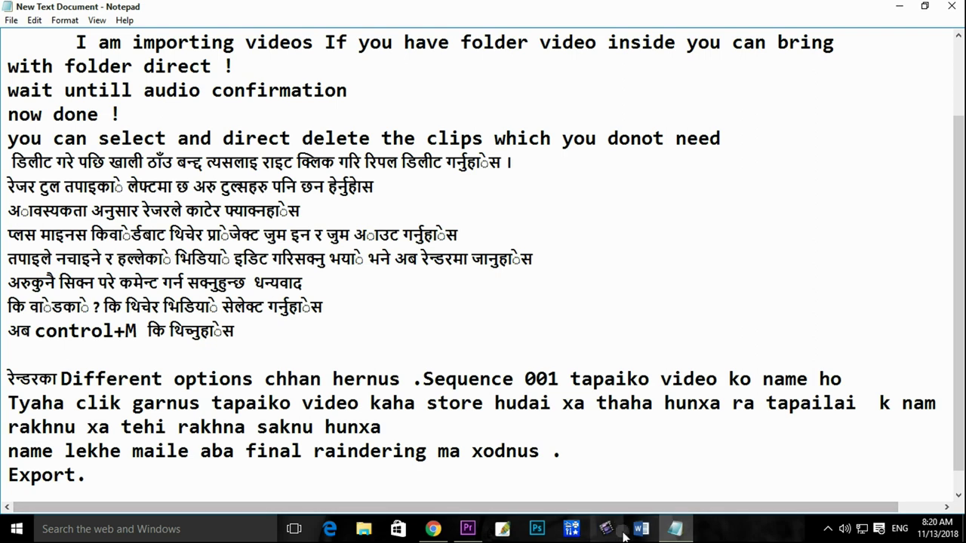
{"action": "left_click", "coordinate": [467, 528]}
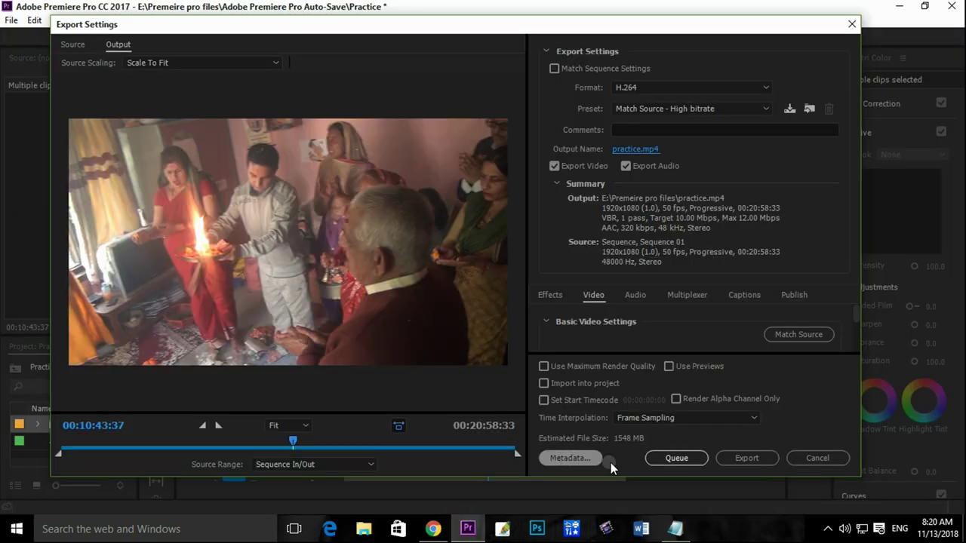
{"action": "left_click", "coordinate": [743, 458]}
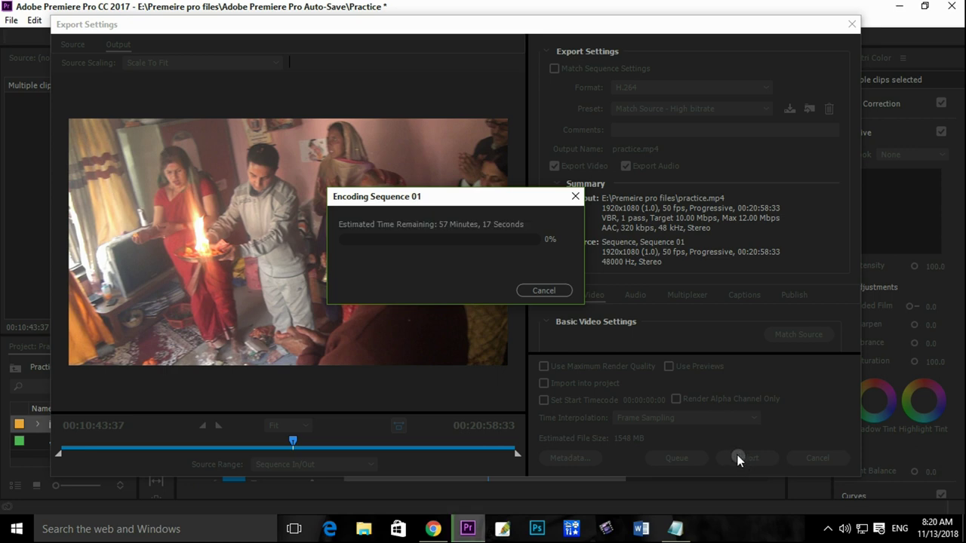
Step: Add the note line 'Export sakiye paxi video sakiyo', fixing its typos
{"action": "left_click", "coordinate": [675, 528]}
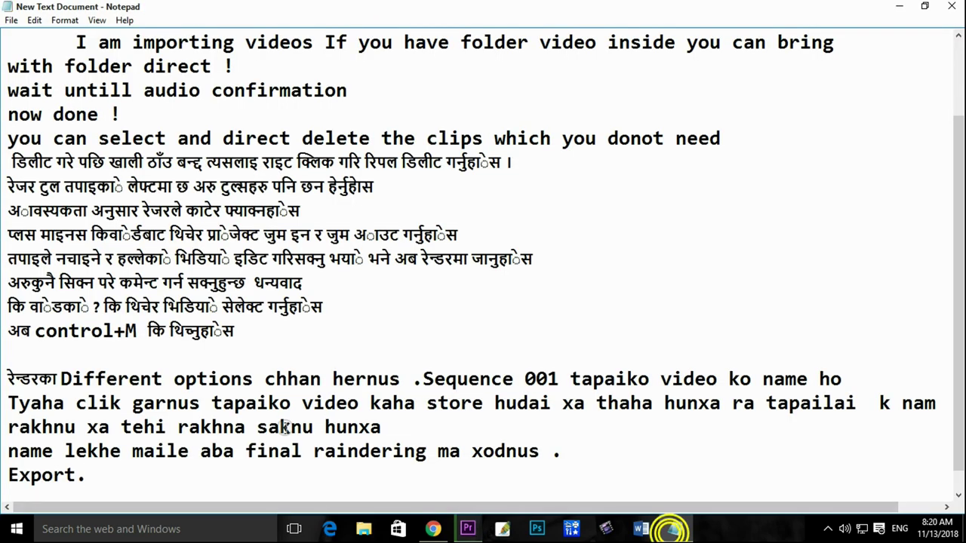
{"action": "type", "text": "Ex"}
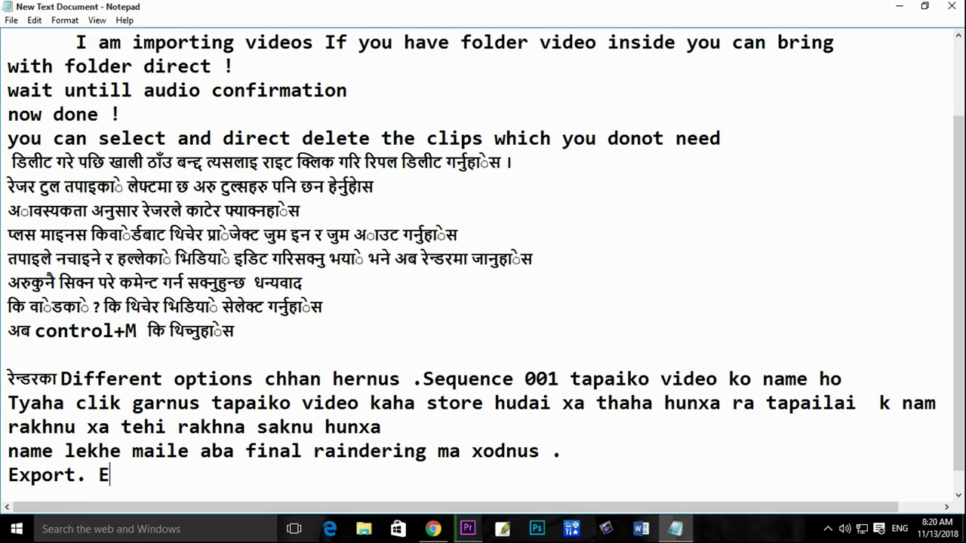
{"action": "type", "text": "port saki"}
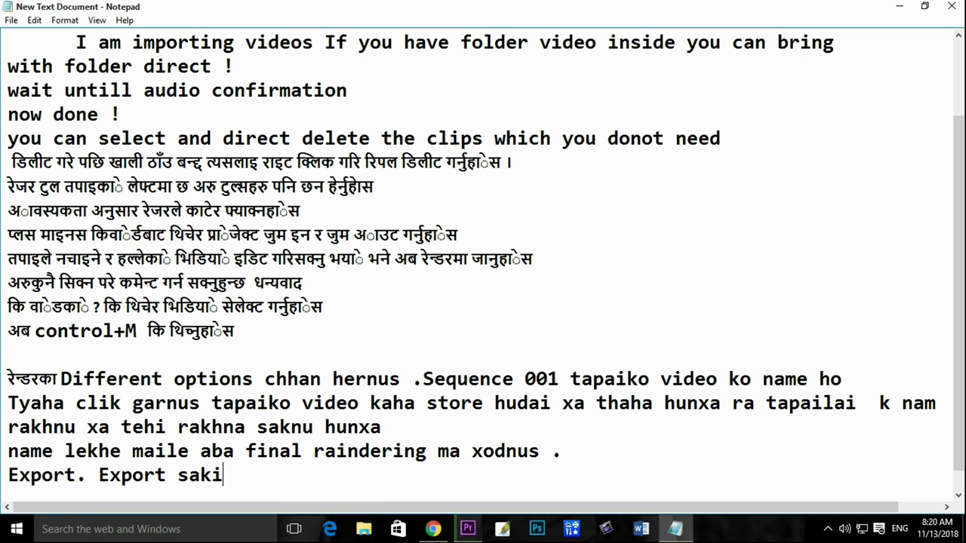
{"action": "type", "text": "ye paxi"}
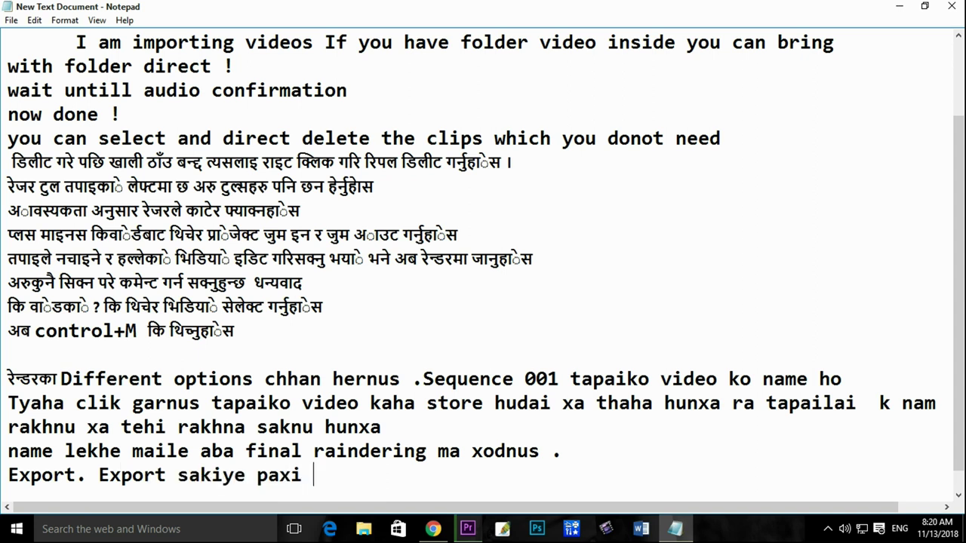
{"action": "type", "text": " vid"}
{"action": "type", "text": "eo saki"}
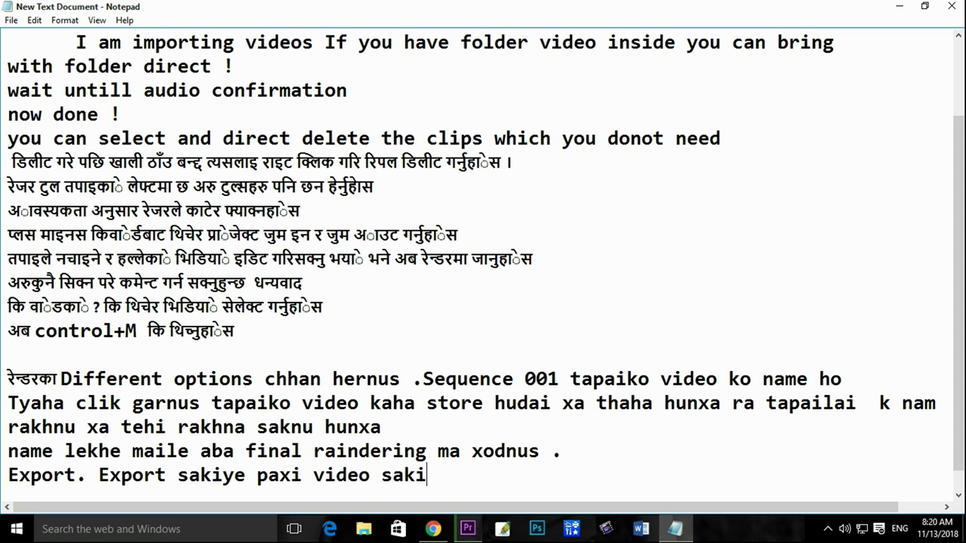
{"action": "type", "text": "o\\"}
{"action": "key", "text": "BackSpace"}
{"action": "key", "text": "BackSpace"}
{"action": "type", "text": "o"}
{"action": "key", "text": "BackSpace"}
{"action": "type", "text": "yo"}
Step: Add closing lines asking viewers to comment and subscribe, ending with 'thank you'
{"action": "key", "text": "Return"}
{"action": "type", "text": "ok "}
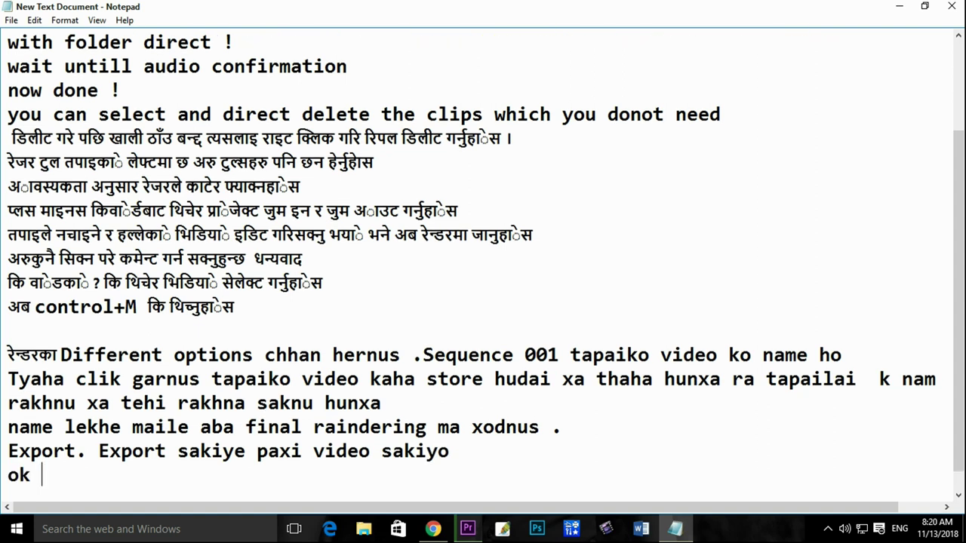
{"action": "type", "text": "if you n"}
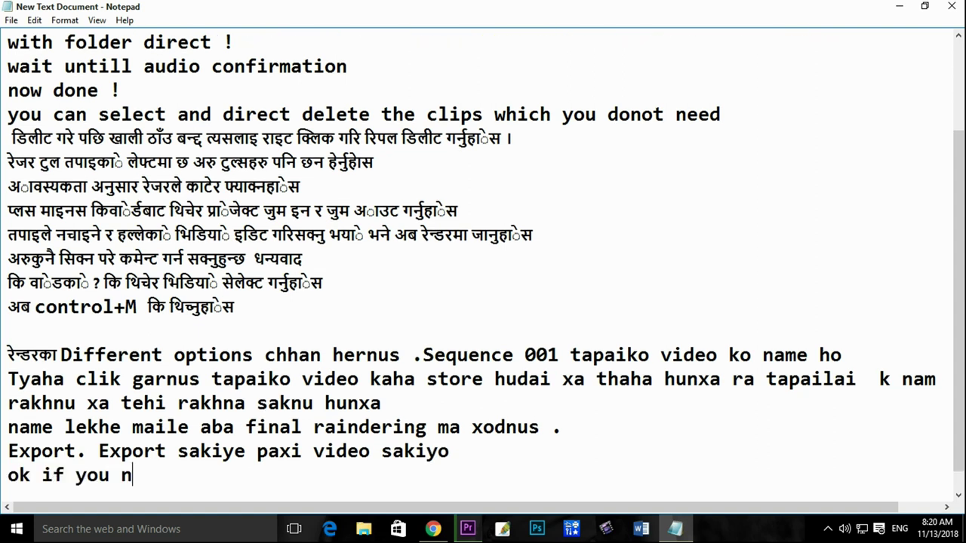
{"action": "type", "text": "eed more i"}
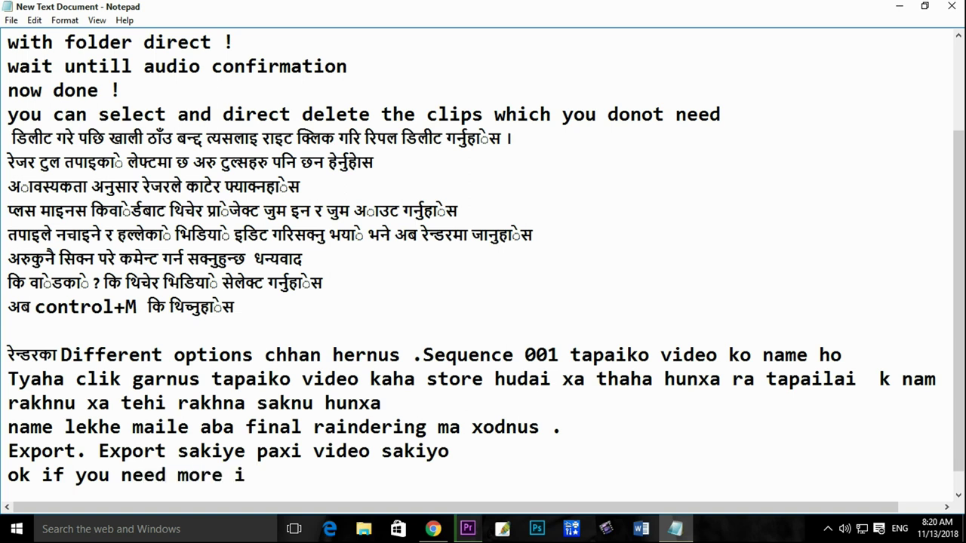
{"action": "key", "text": "BackSpace"}
{"action": "type", "text": "commetn"}
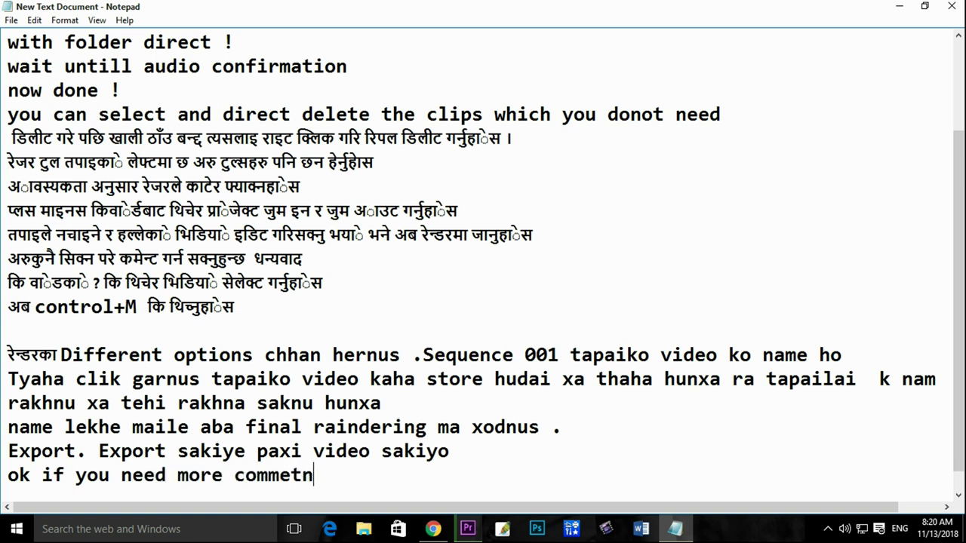
{"action": "key", "text": "BackSpace"}
{"action": "key", "text": "BackSpace"}
{"action": "type", "text": "nt me "}
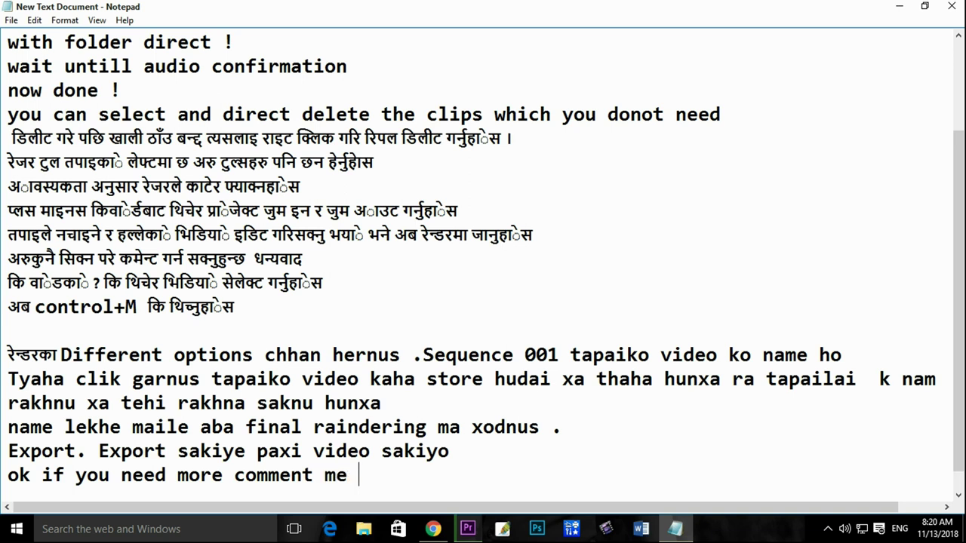
{"action": "type", "text": "and don"}
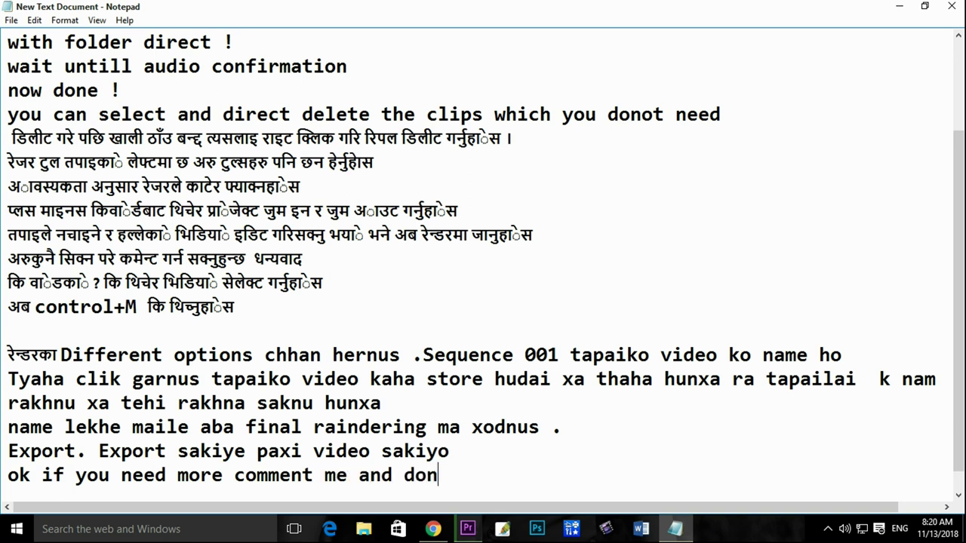
{"action": "type", "text": "t forget te"}
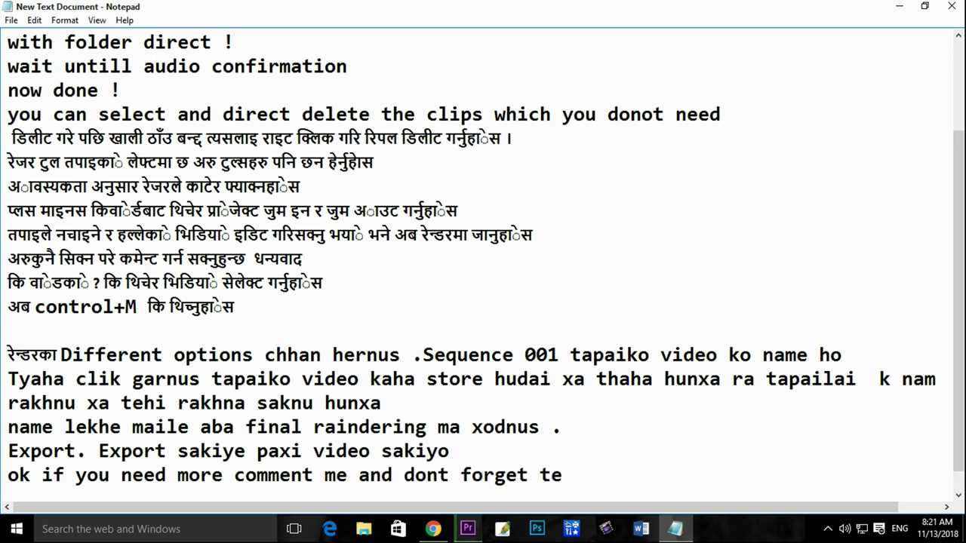
{"action": "key", "text": "BackSpace"}
{"action": "type", "text": "o subscri"}
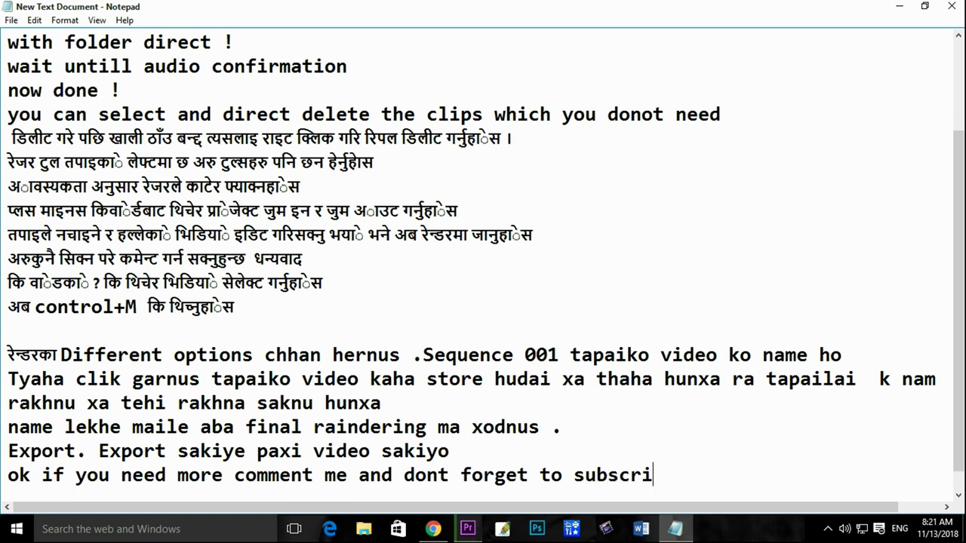
{"action": "type", "text": "be su"}
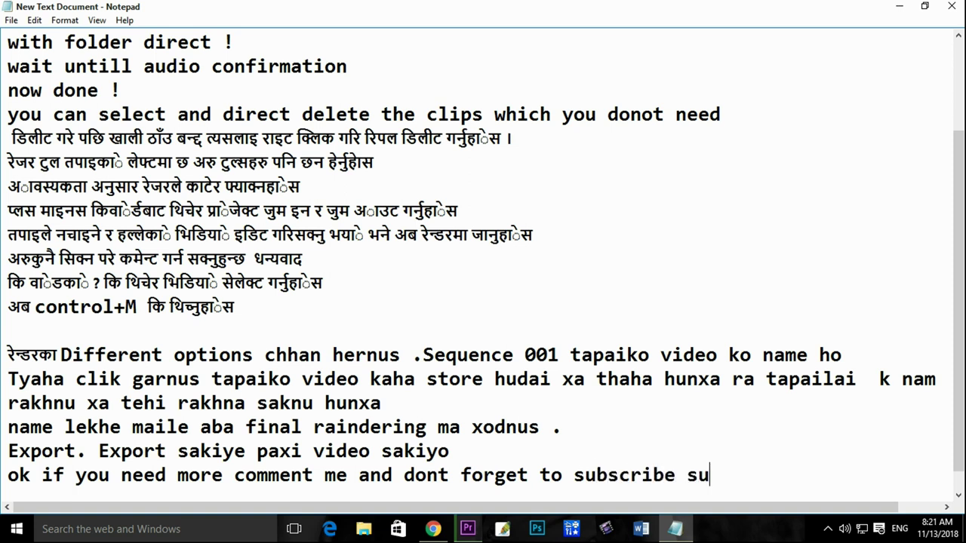
{"action": "type", "text": "bsciri"}
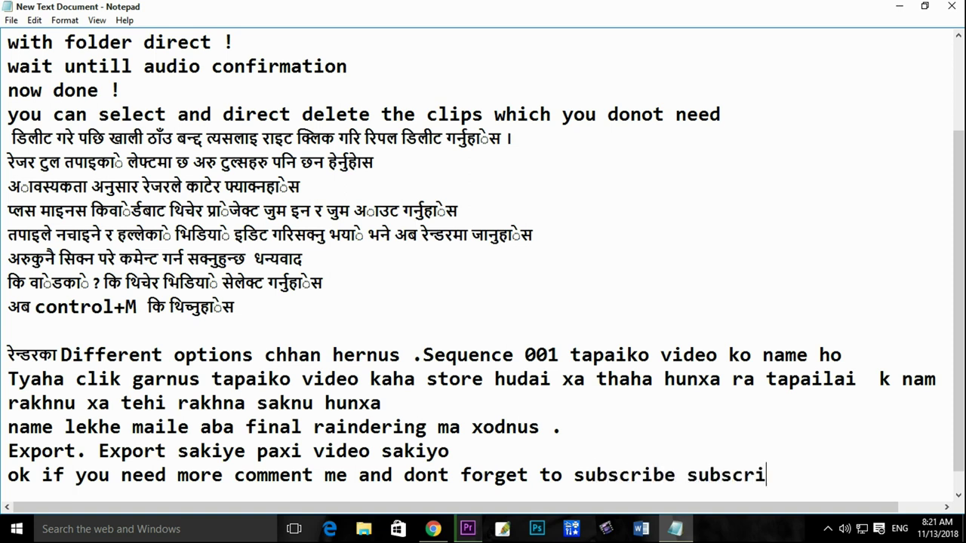
{"action": "type", "text": "be"}
{"action": "key", "text": "Return"}
{"action": "type", "text": "khai ta subs"}
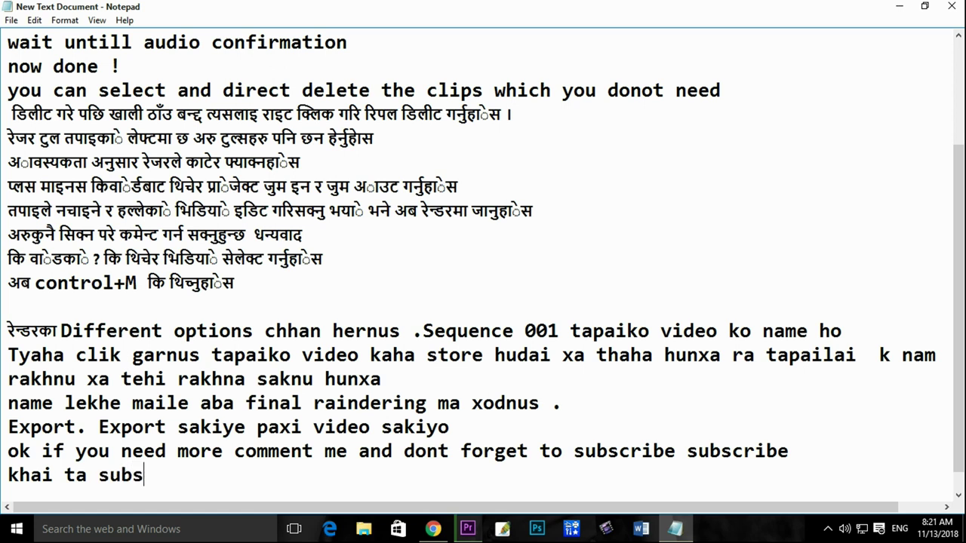
{"action": "type", "text": "cribe garnu "}
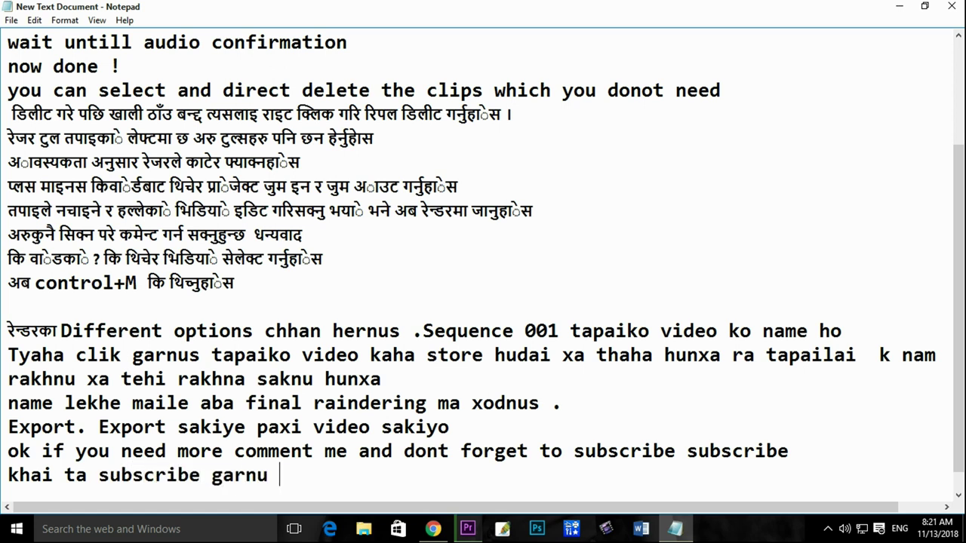
{"action": "type", "text": "vako ????"}
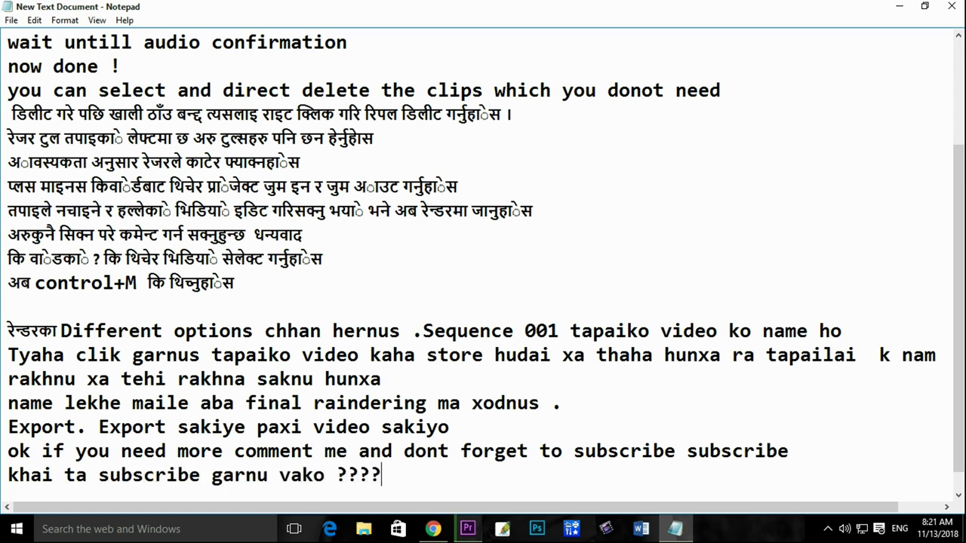
{"action": "type", "text": " thank "}
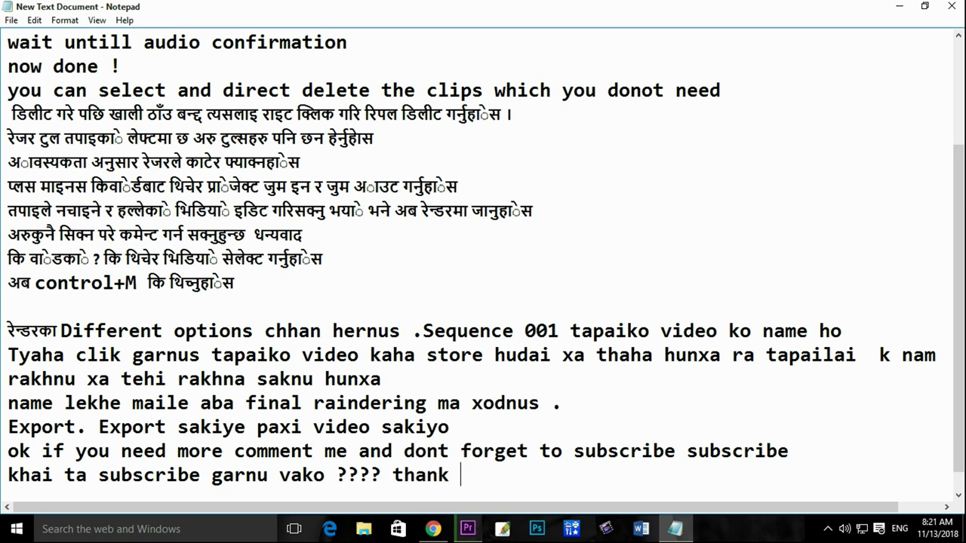
{"action": "type", "text": "you"}
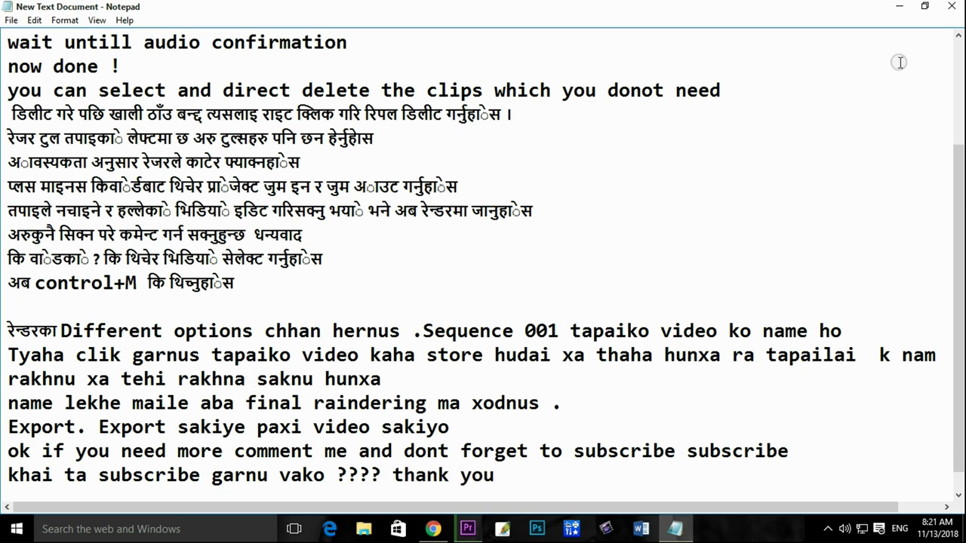
{"action": "left_click", "coordinate": [893, 9]}
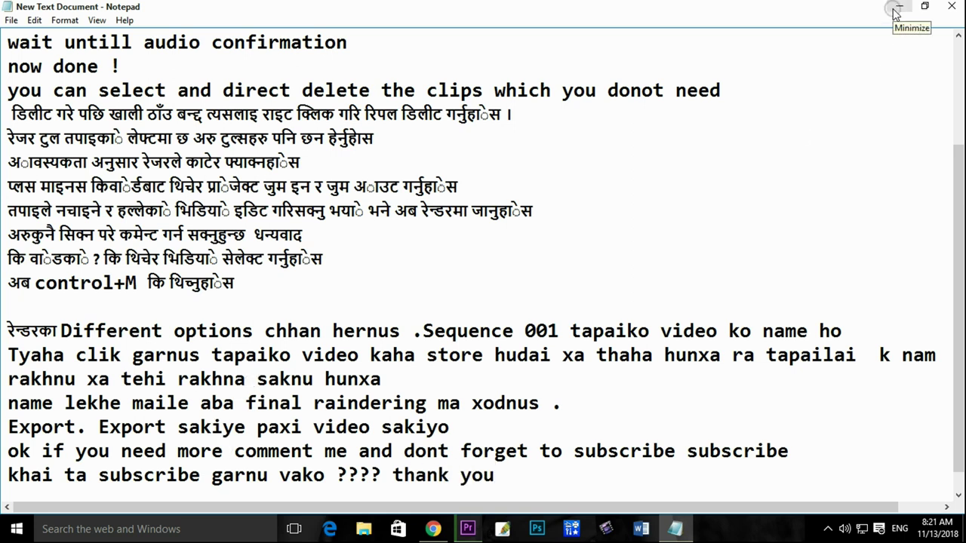
Step: Cancel the running encode, close Export Settings, and quit Premiere Pro
{"action": "left_click", "coordinate": [893, 9]}
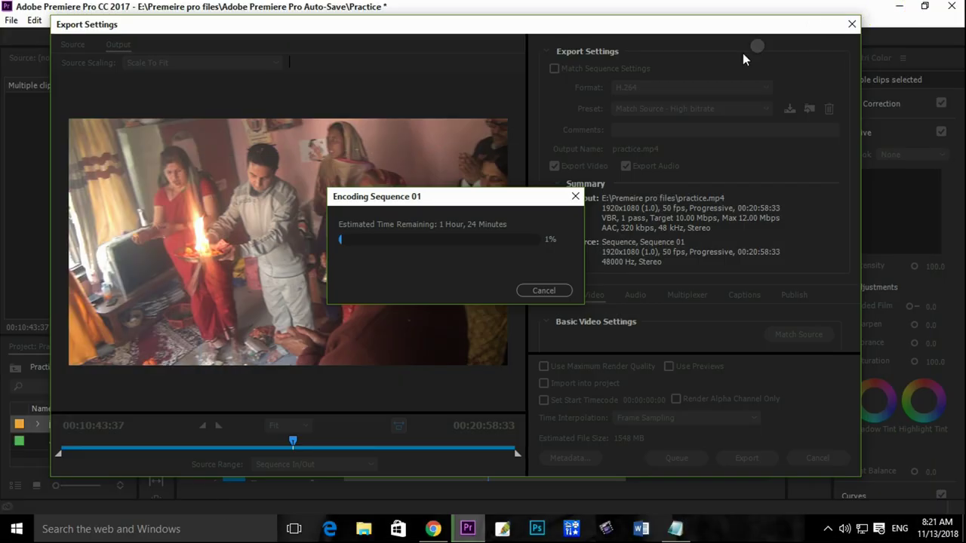
{"action": "left_click", "coordinate": [573, 198]}
{"action": "left_click", "coordinate": [852, 24]}
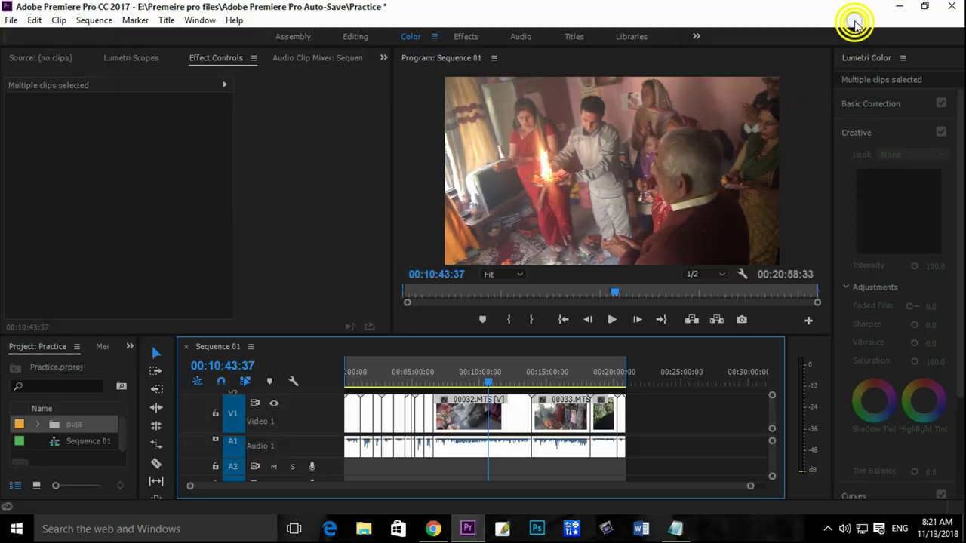
{"action": "left_click", "coordinate": [489, 275]}
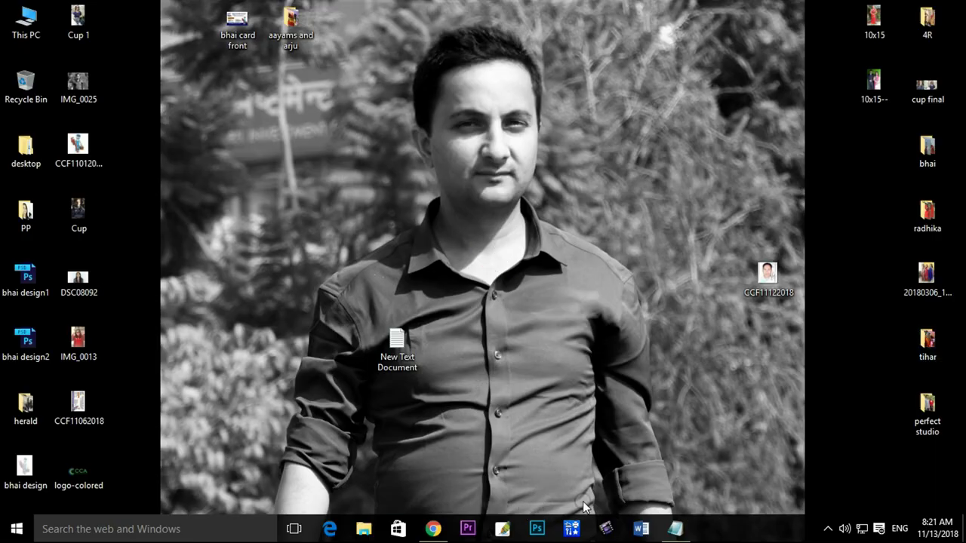
{"action": "left_click", "coordinate": [828, 528]}
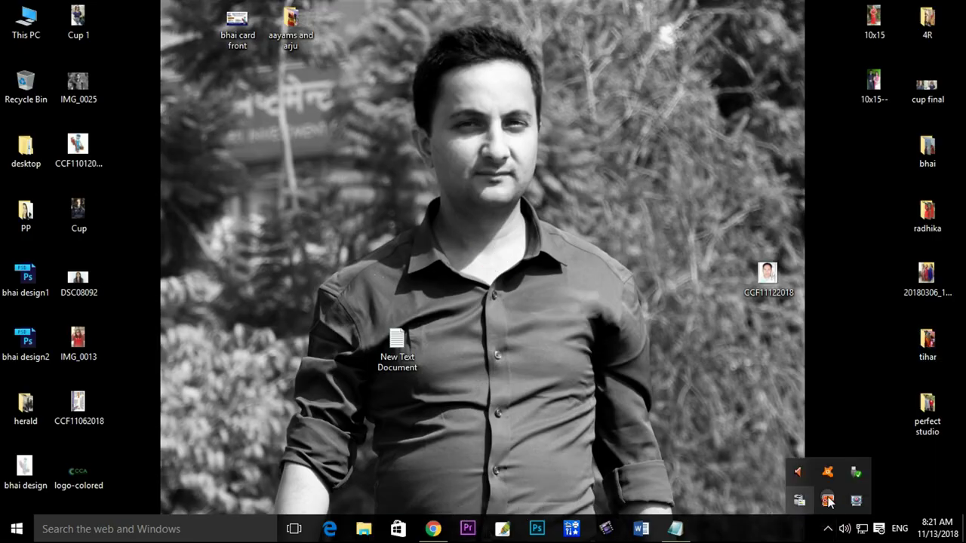